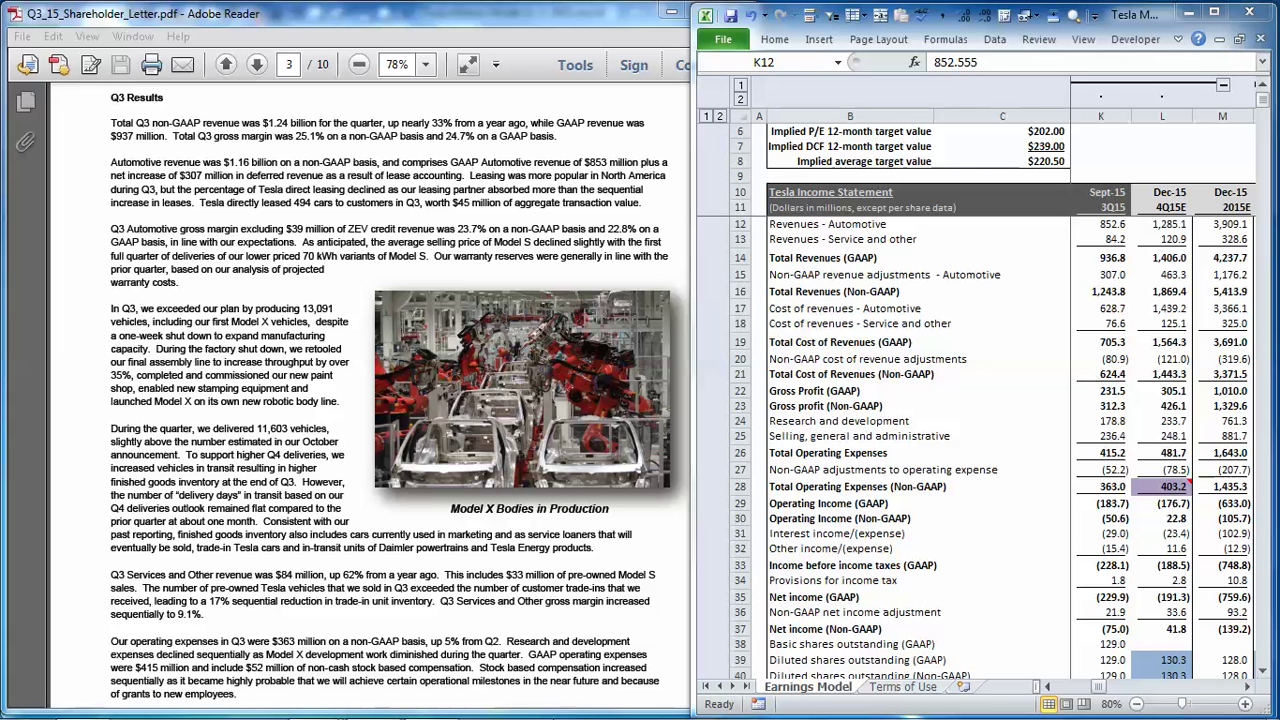
Leave the browser and select the Sept-15 service and other revenue in the updated model
click(140, 636)
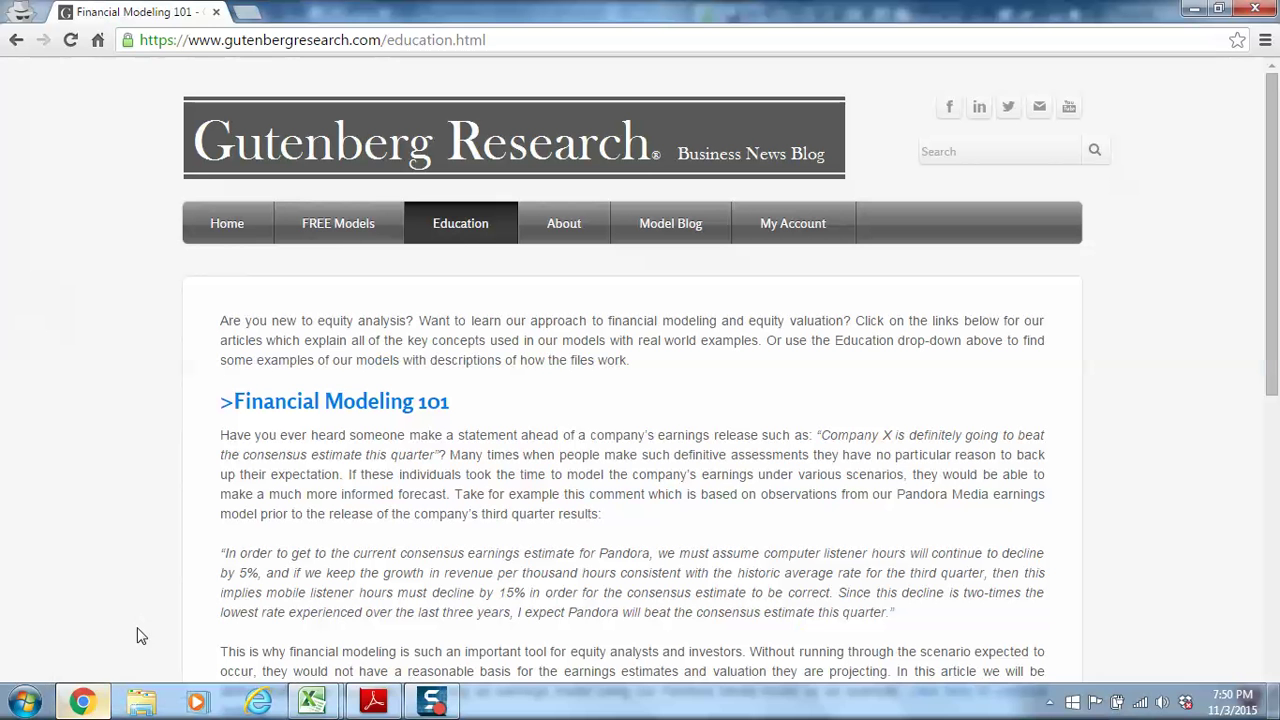
mouse_move(460, 223)
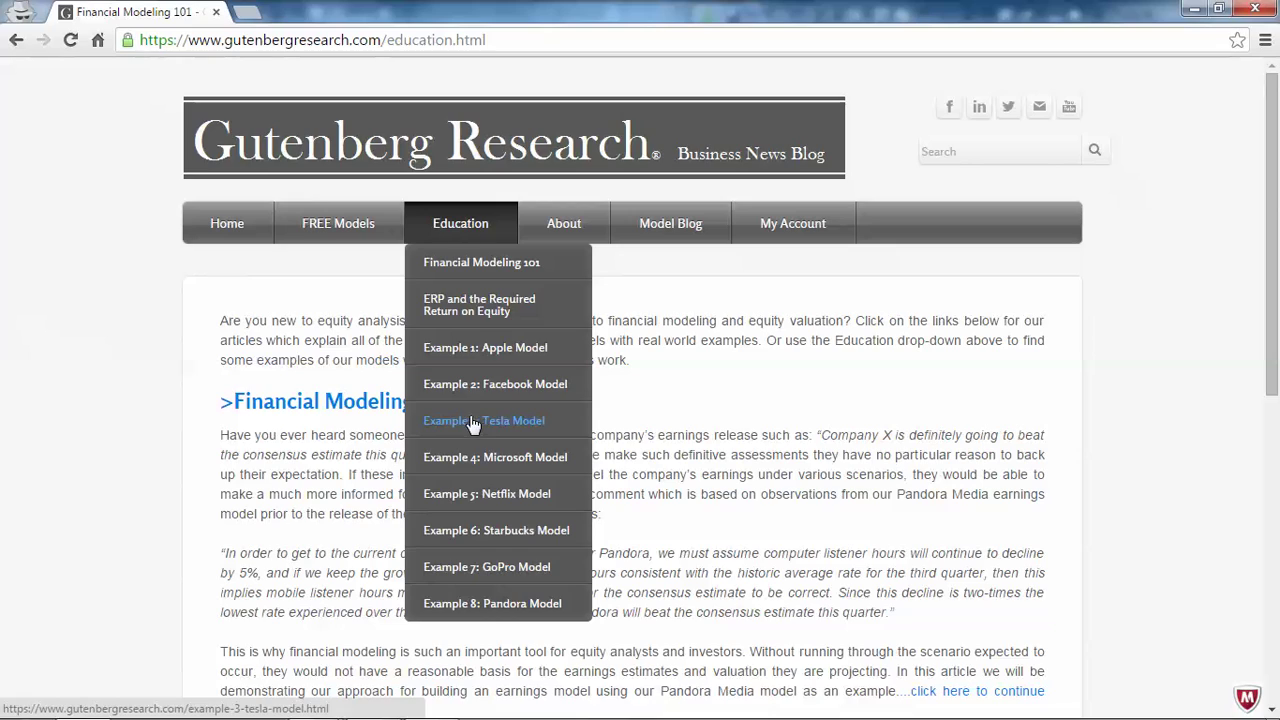
click(1195, 12)
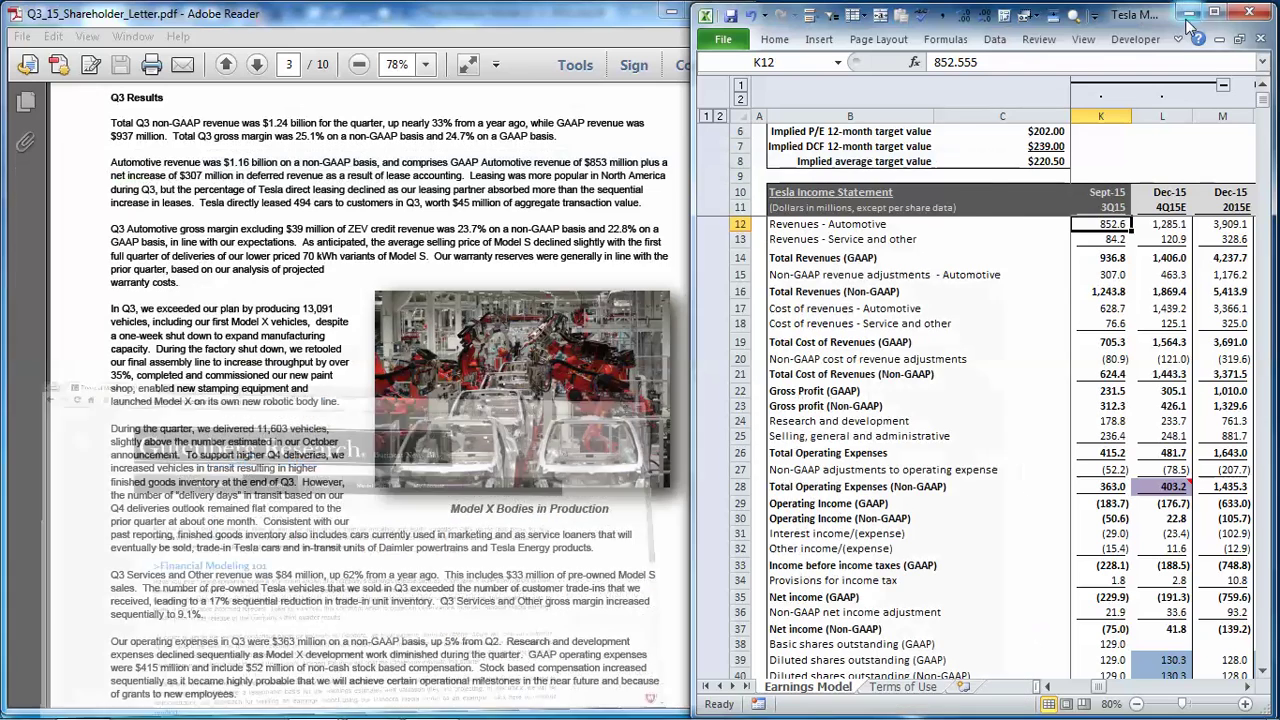
click(945, 374)
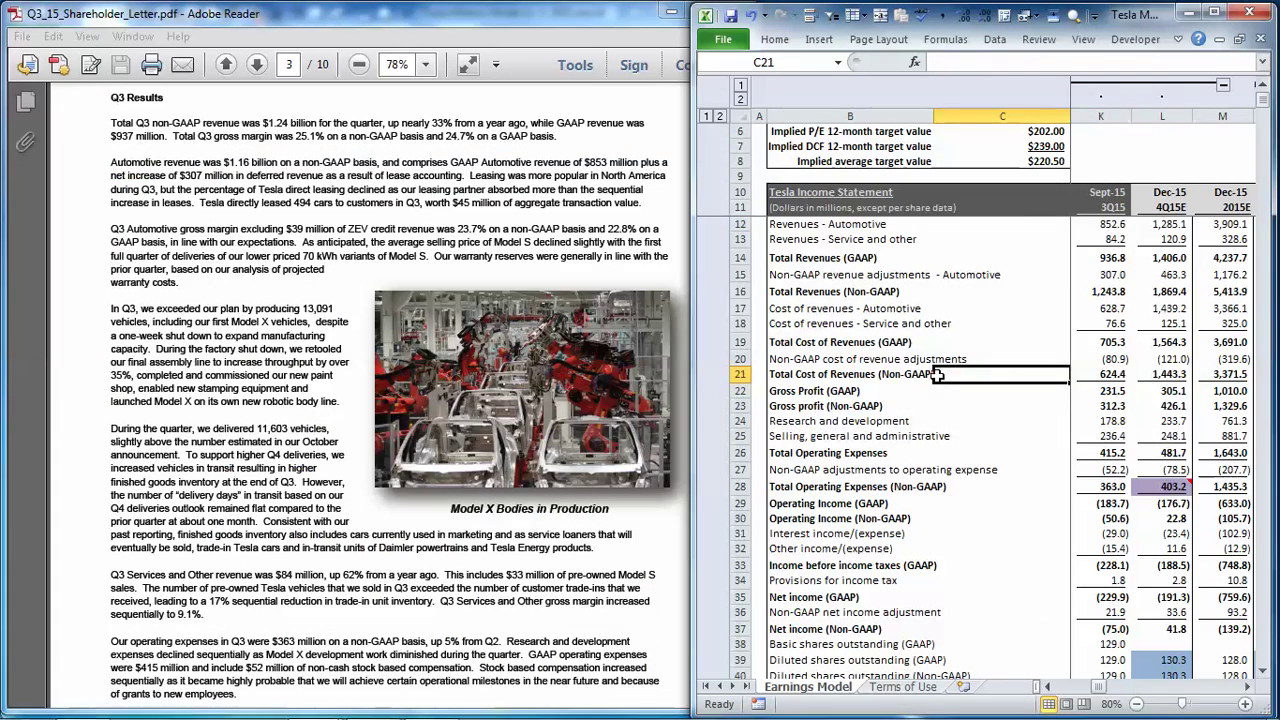
click(1094, 243)
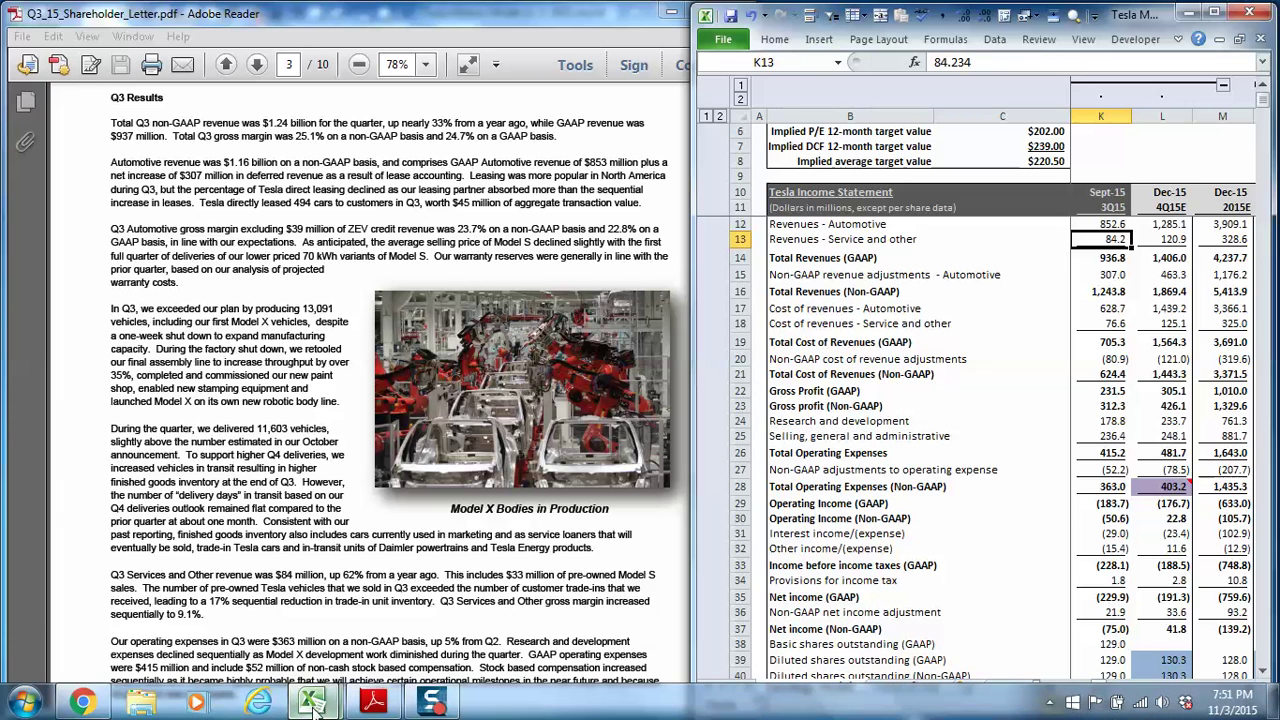
mouse_move(313, 702)
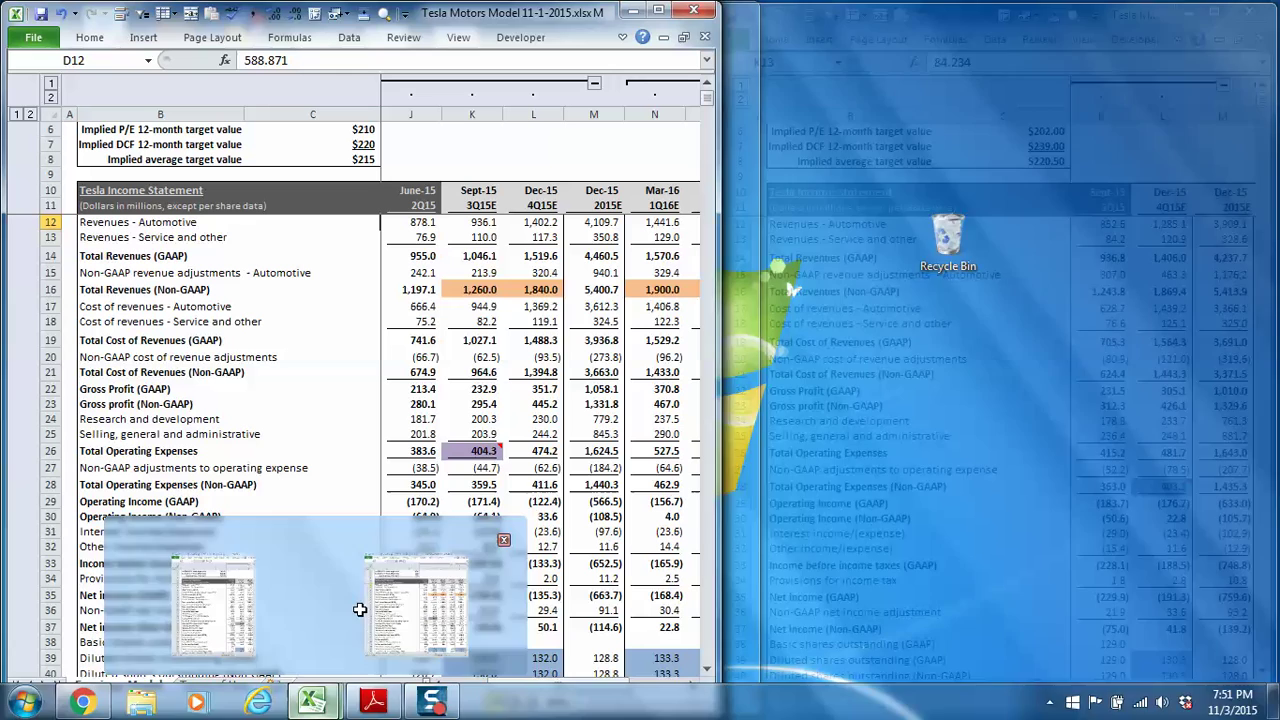
Compare the Sept-15 3Q15 column and Total Revenues (Non-GAAP) formula across both models
click(360, 609)
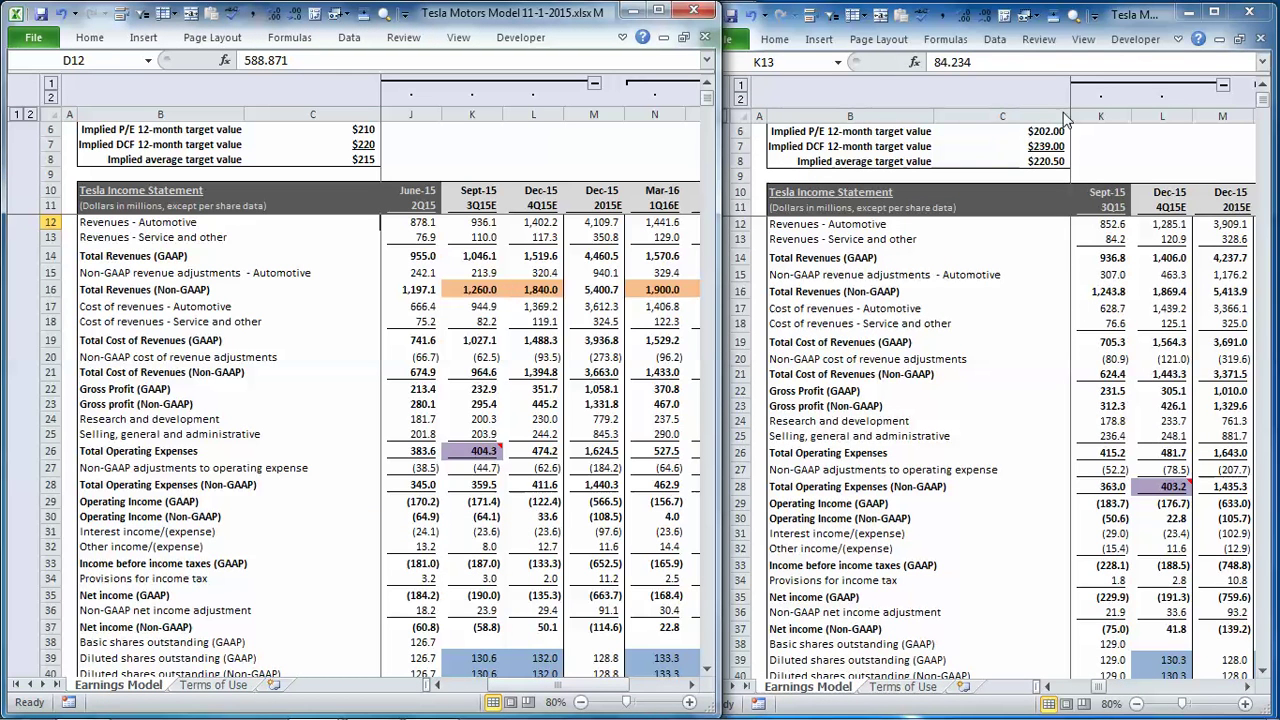
click(1106, 141)
click(1098, 114)
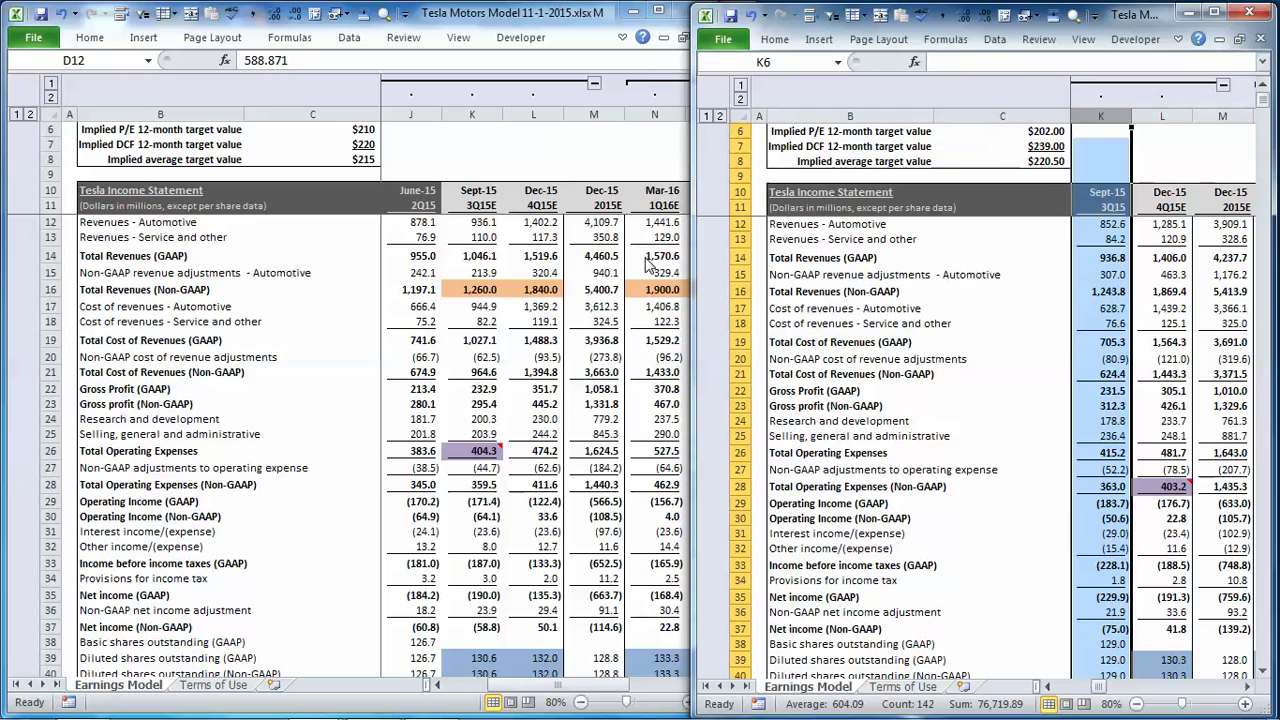
click(456, 165)
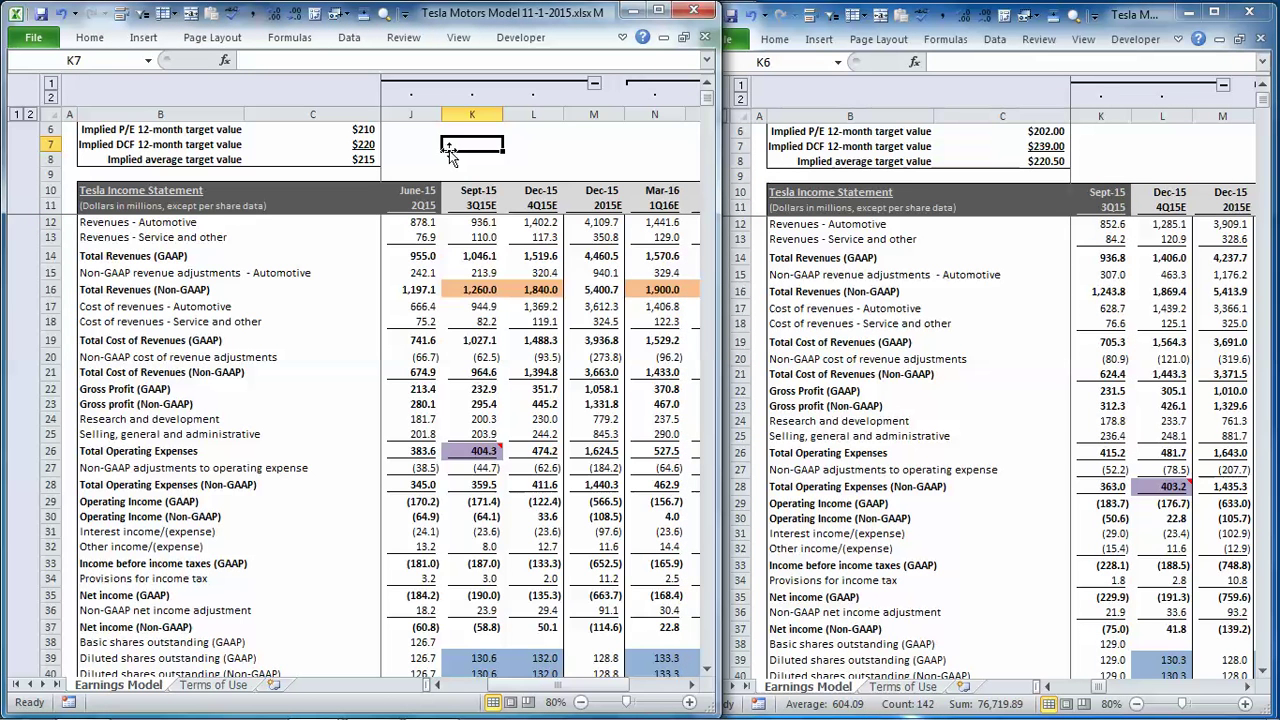
click(482, 289)
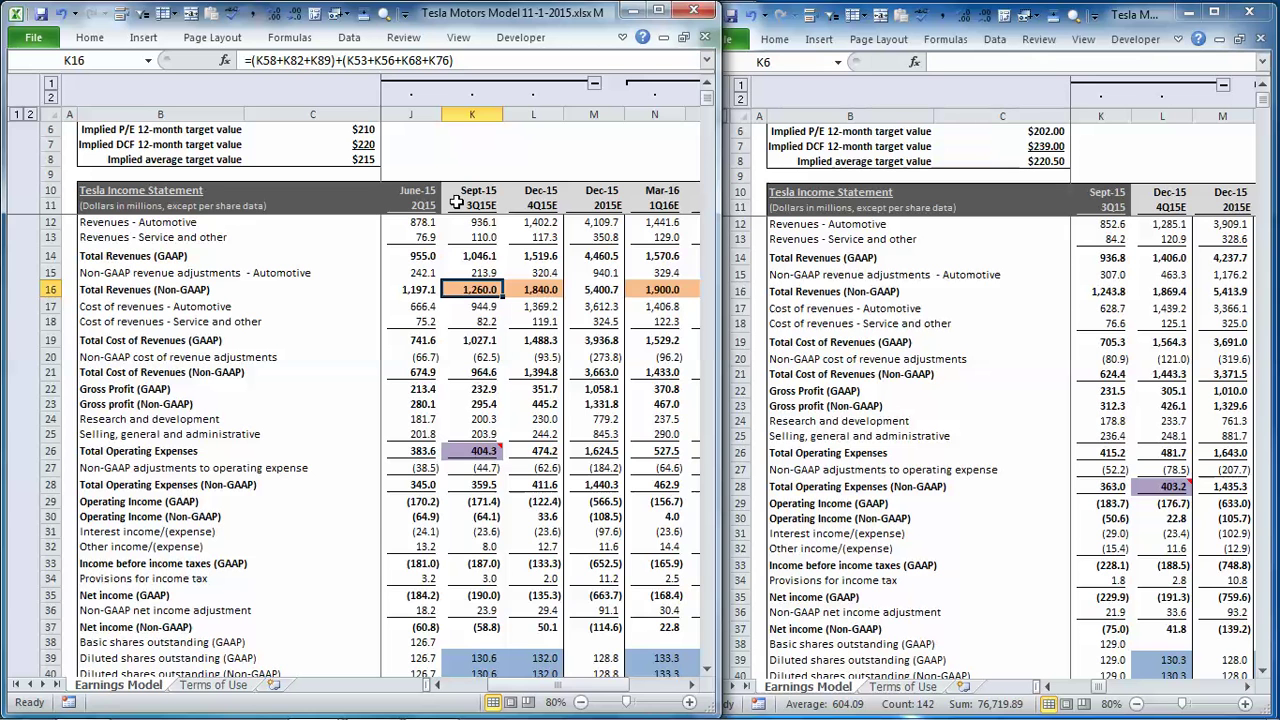
Scroll both models to segment data and mark the deliveries, price and gross margin rows
click(472, 175)
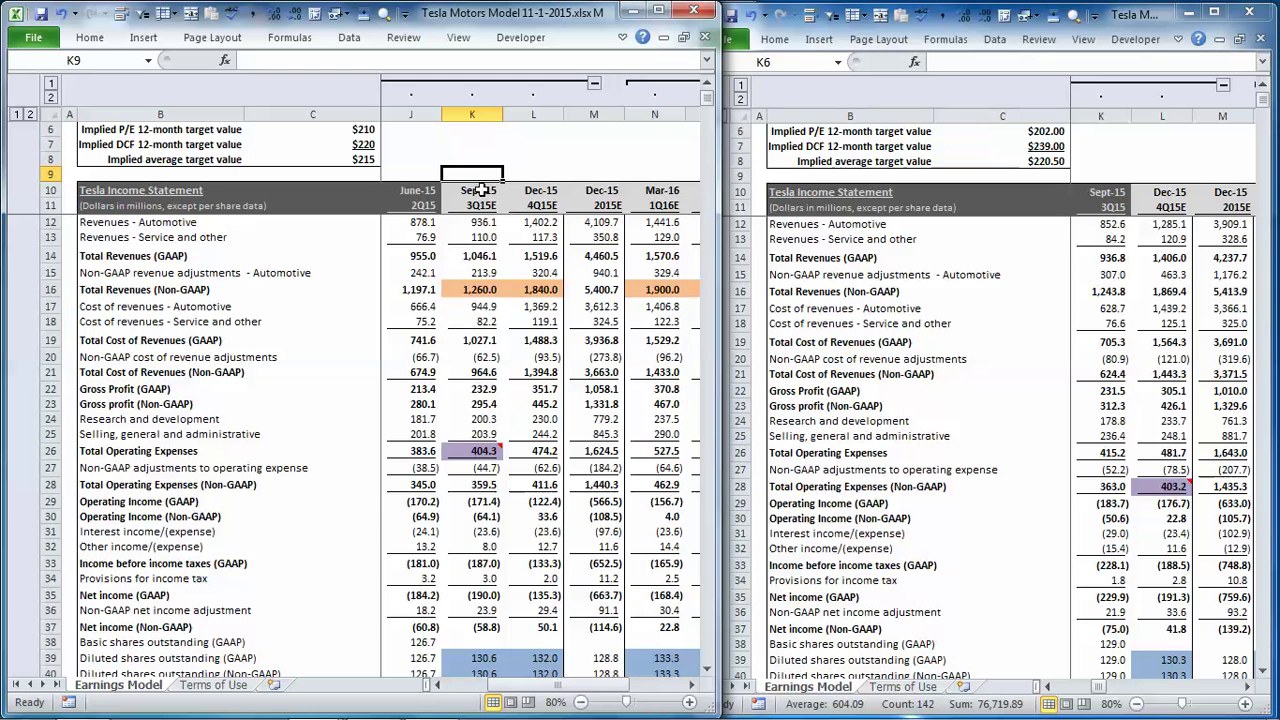
scroll(485, 215, down, 3)
scroll(485, 222, down, 8)
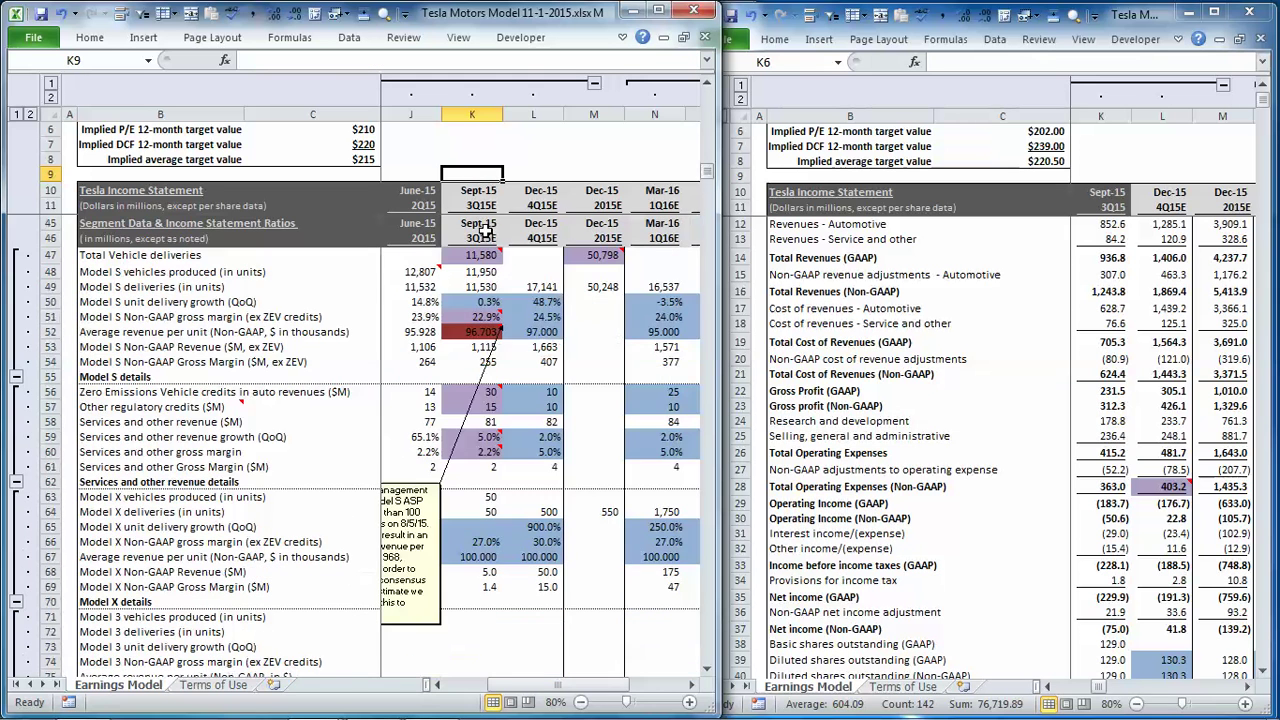
scroll(1117, 311, down, 4)
scroll(1117, 311, down, 7)
click(1100, 289)
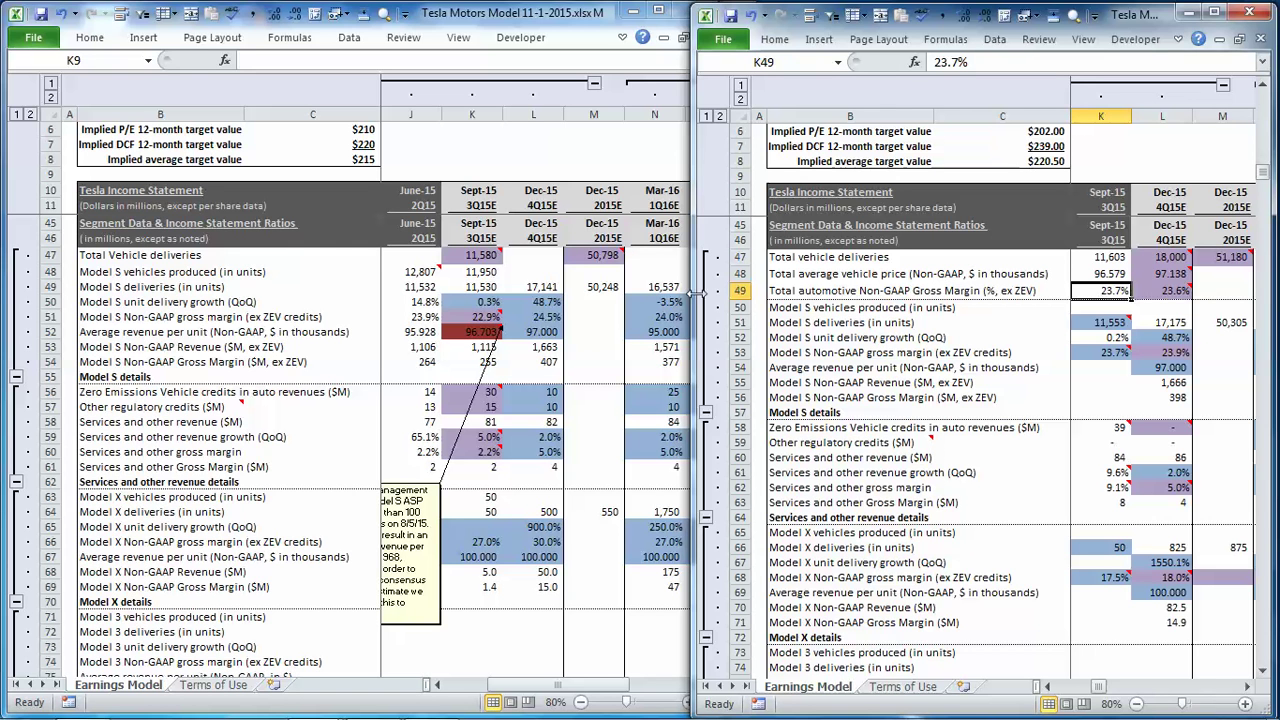
click(942, 292)
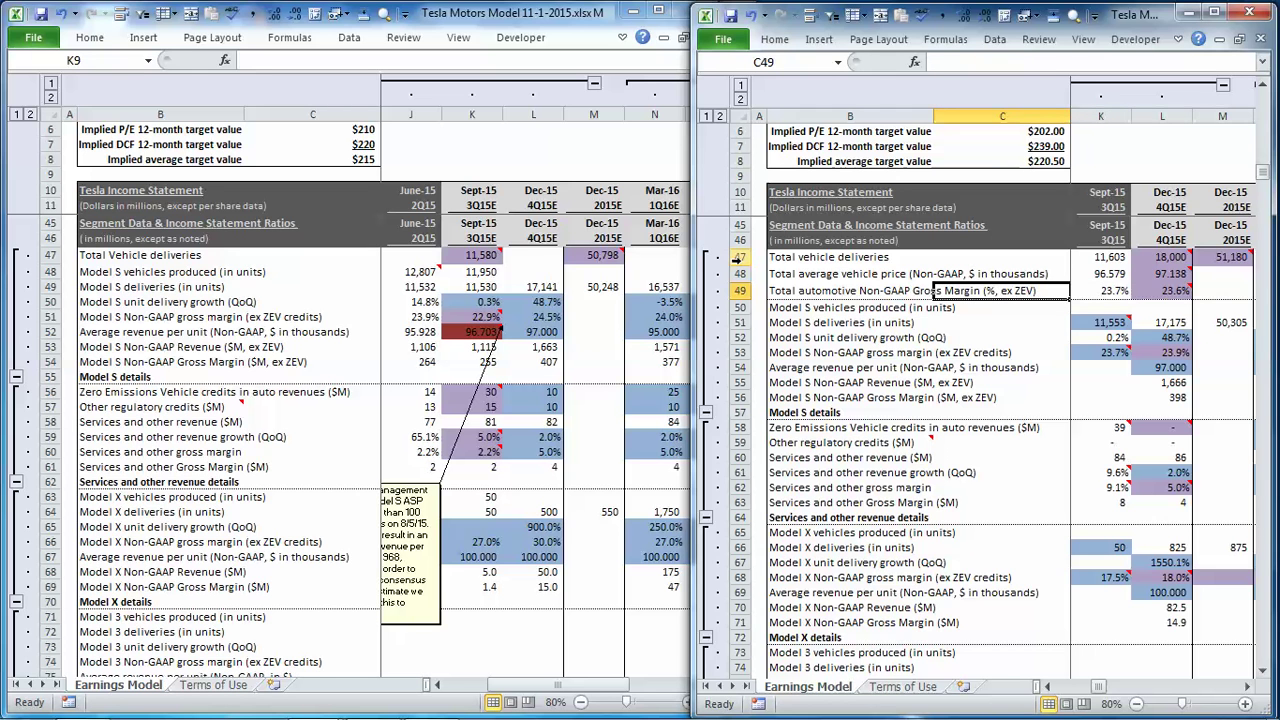
drag(739, 257, 760, 290)
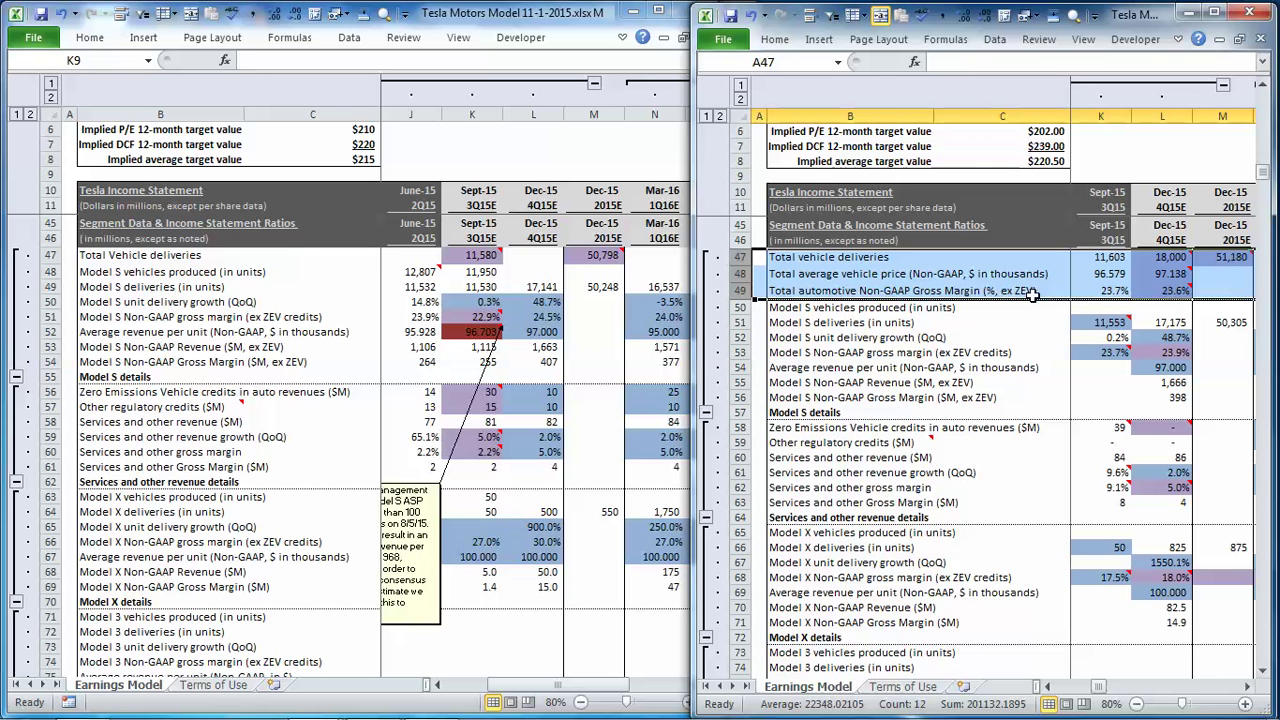
click(1112, 262)
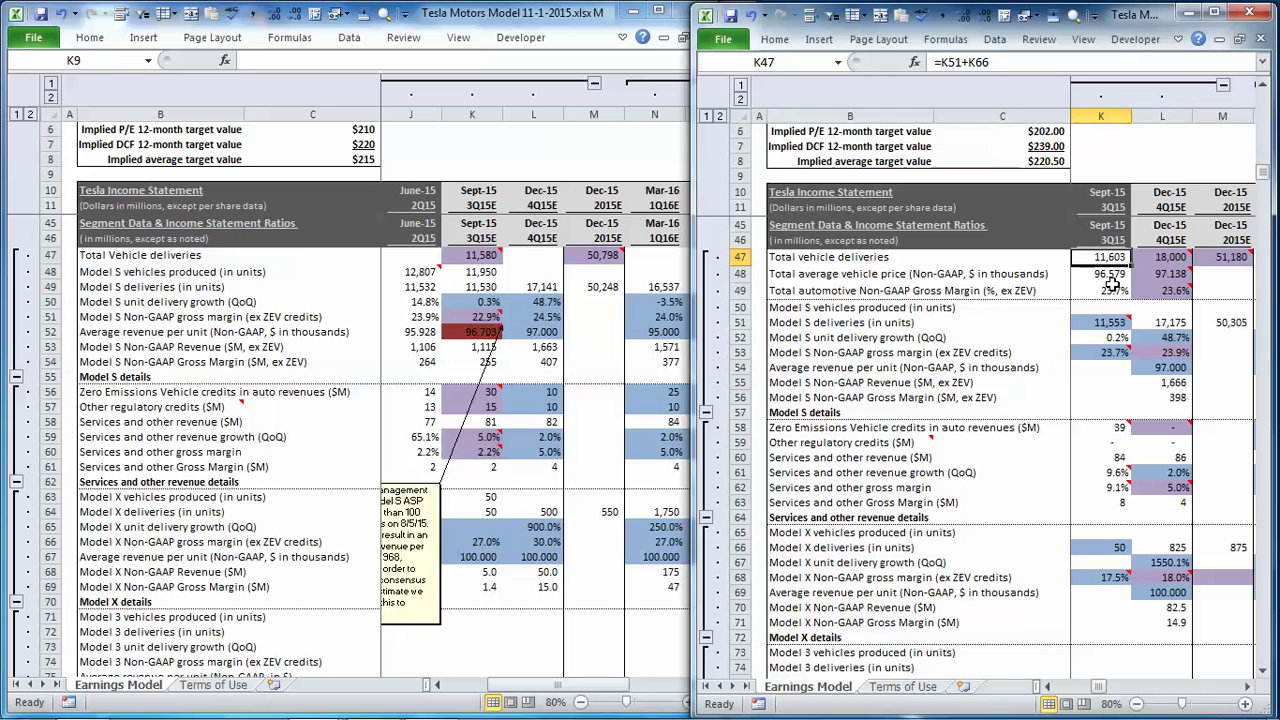
click(492, 257)
mouse_move(480, 255)
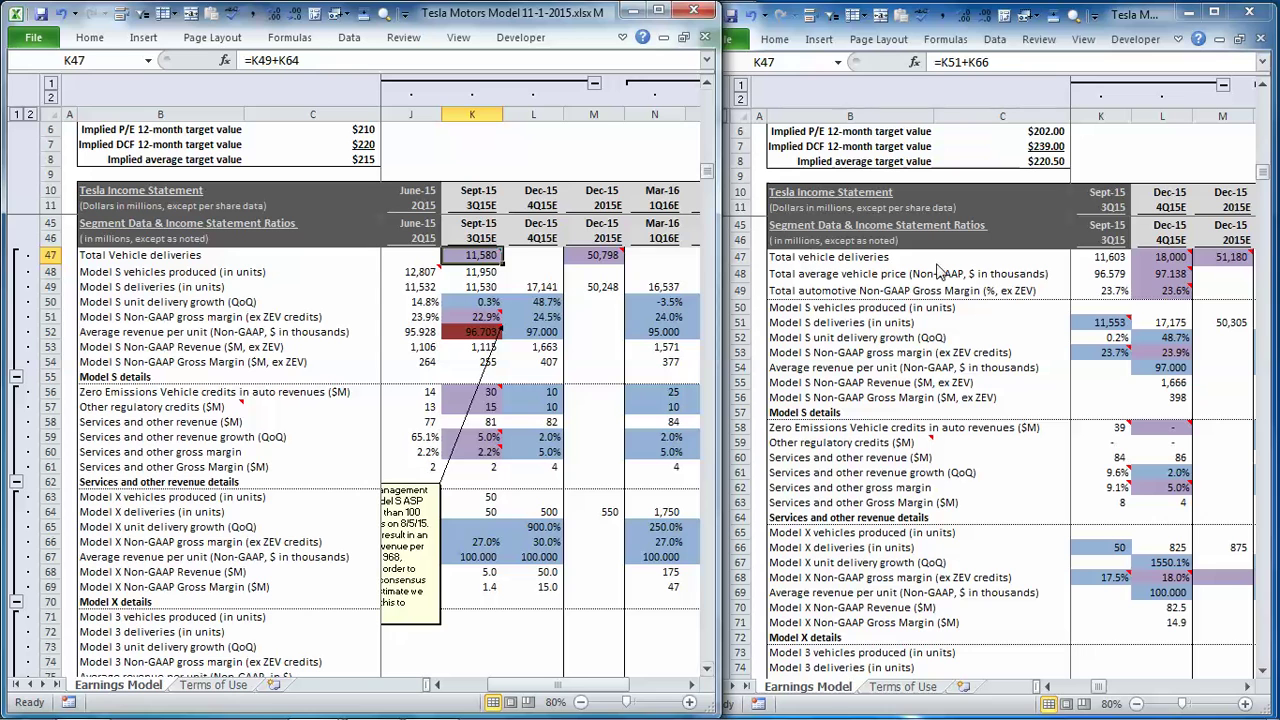
click(1120, 284)
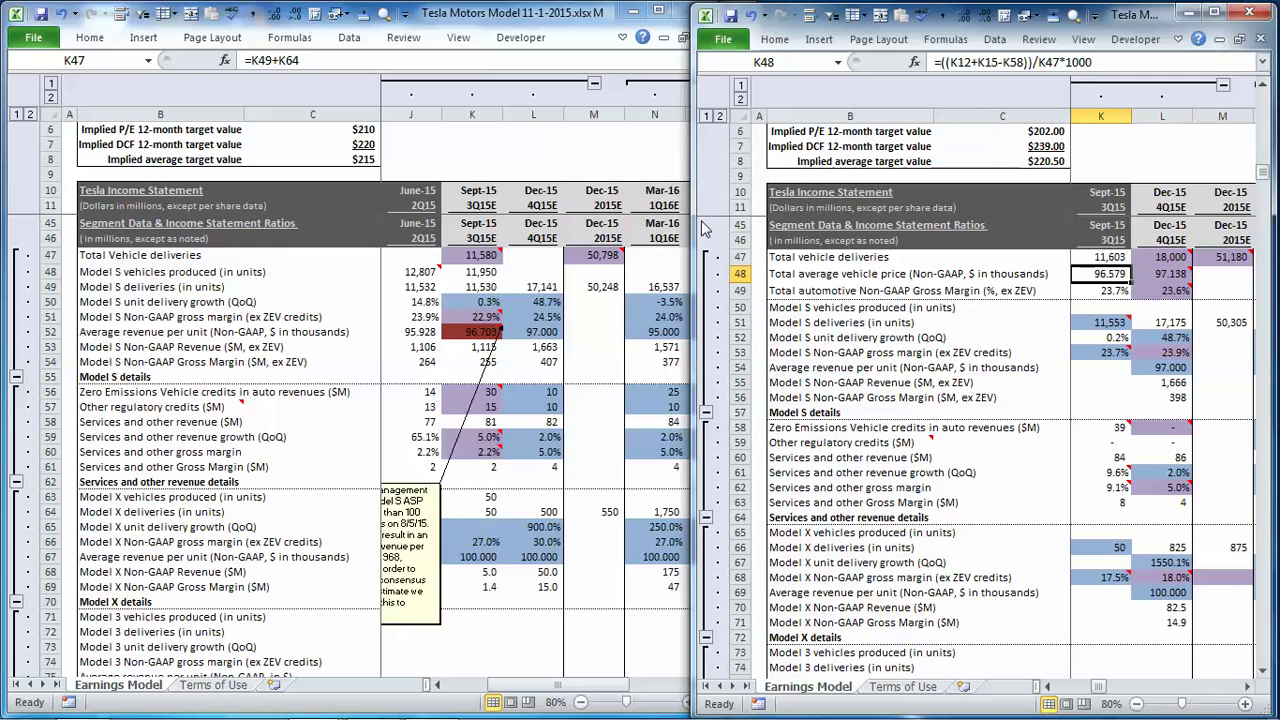
click(467, 333)
mouse_move(480, 340)
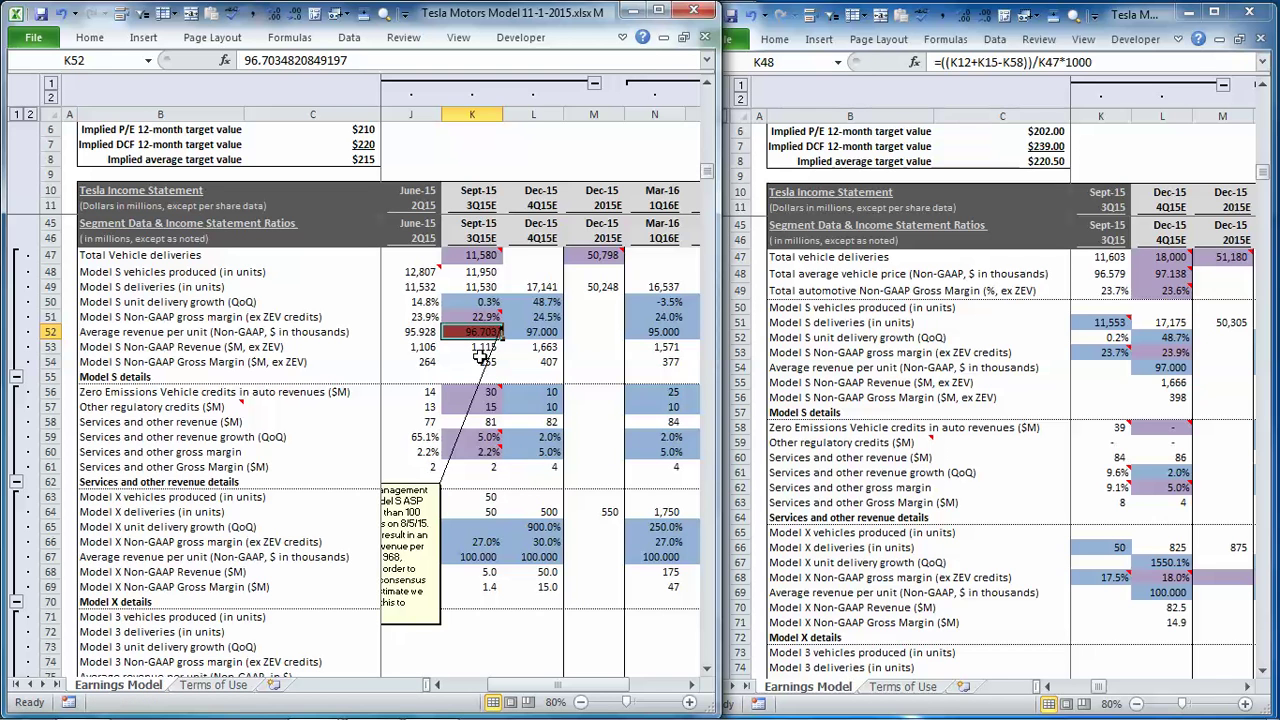
click(1115, 277)
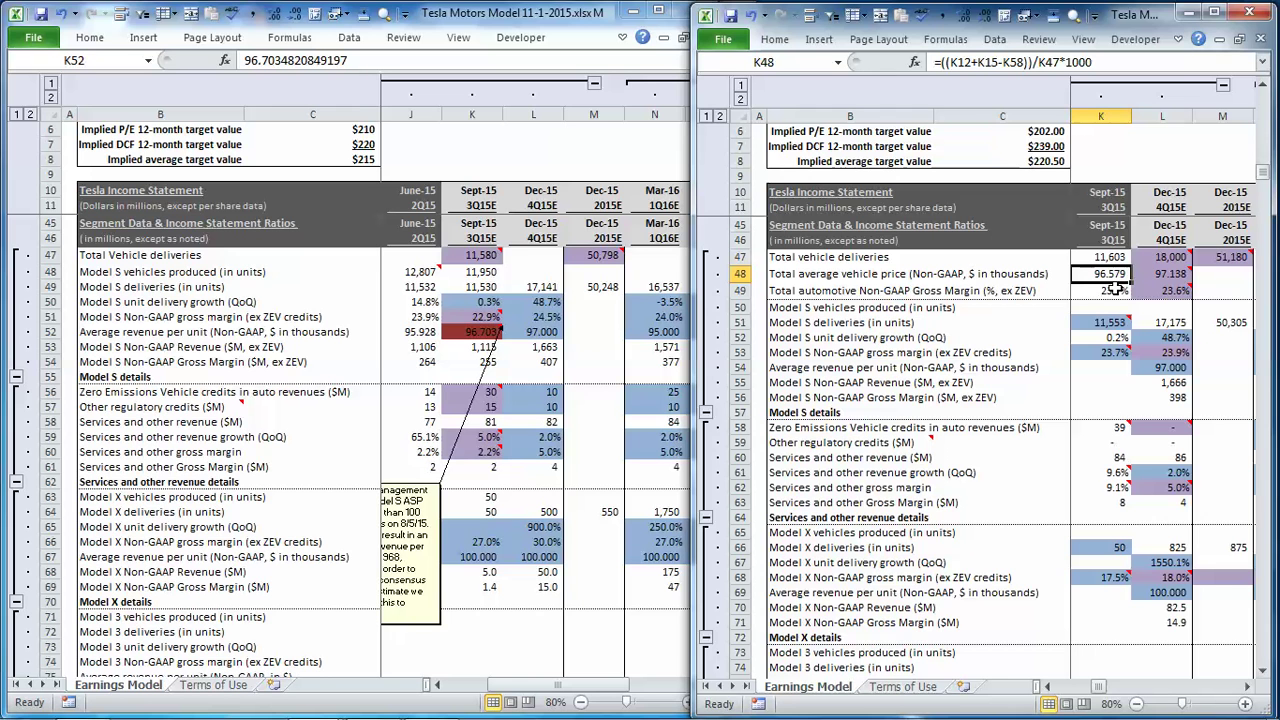
click(487, 340)
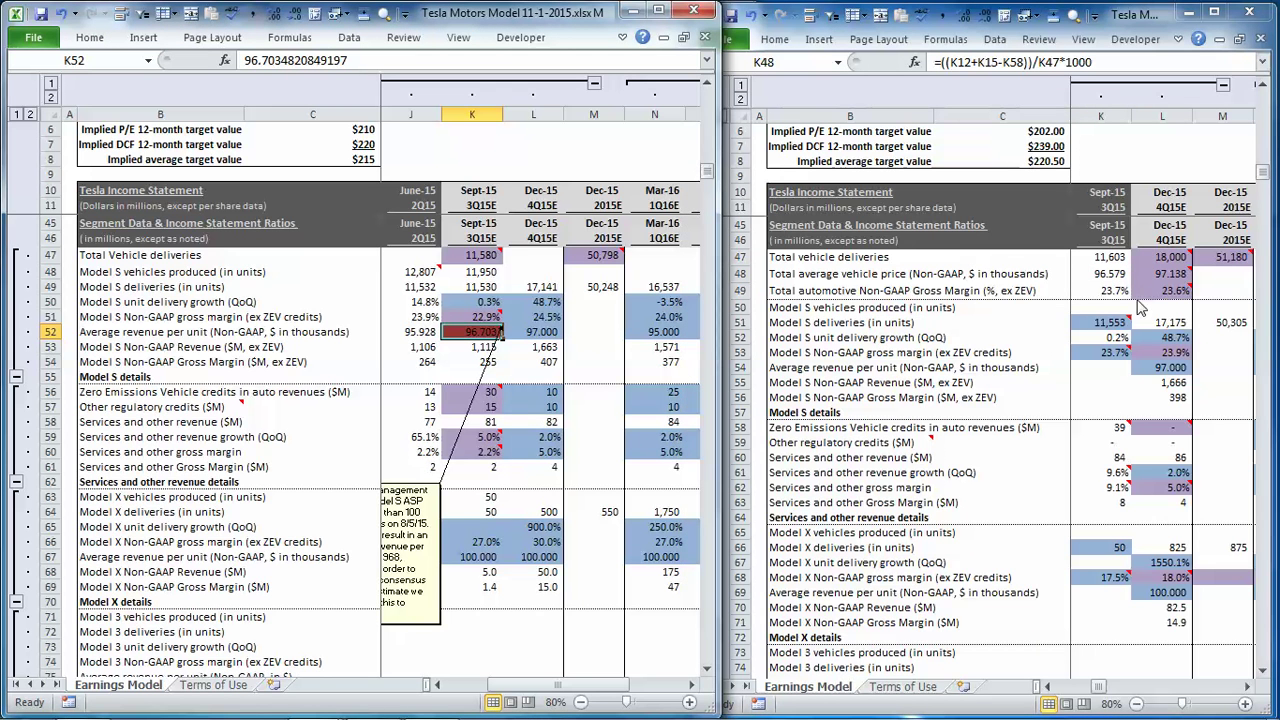
click(1106, 277)
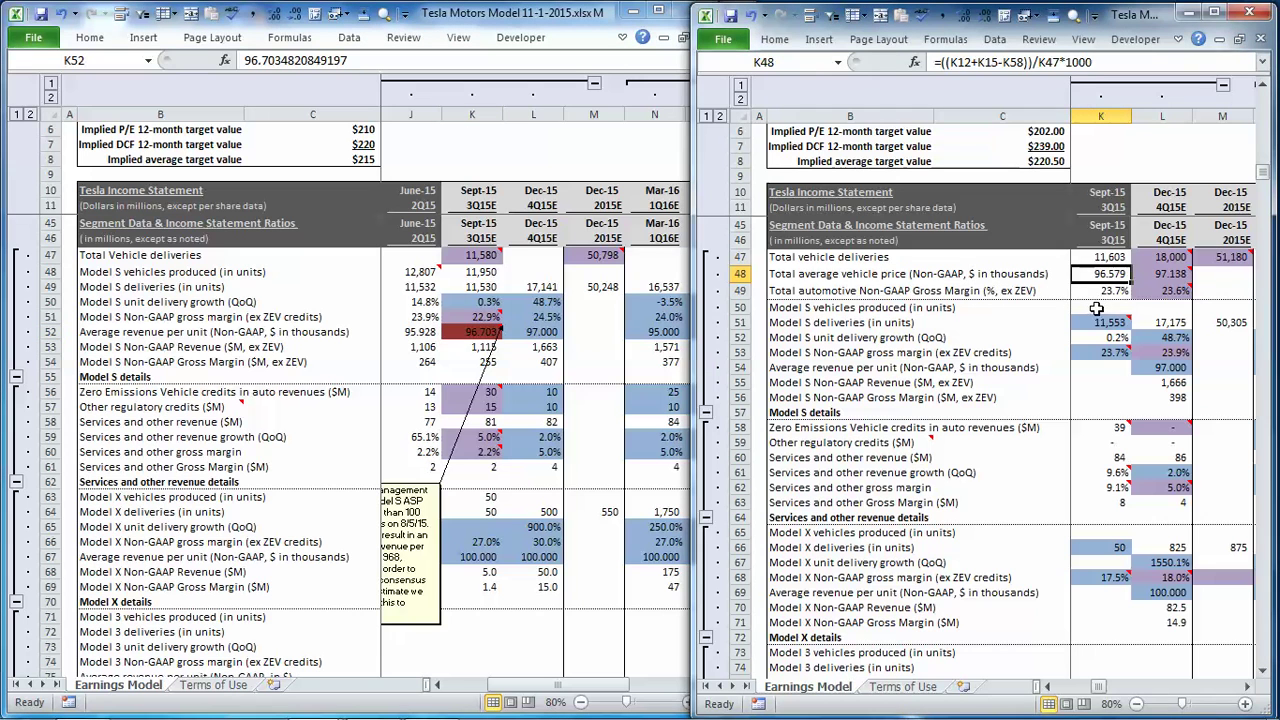
click(1097, 290)
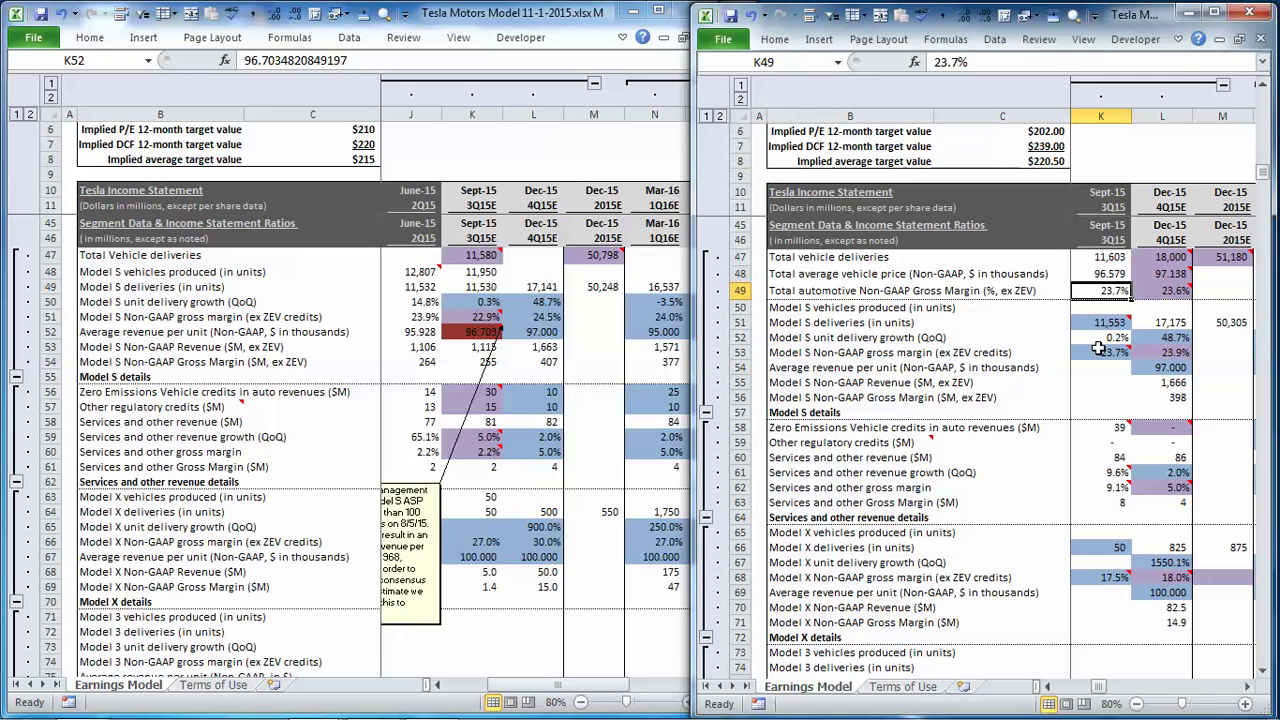
click(1047, 687)
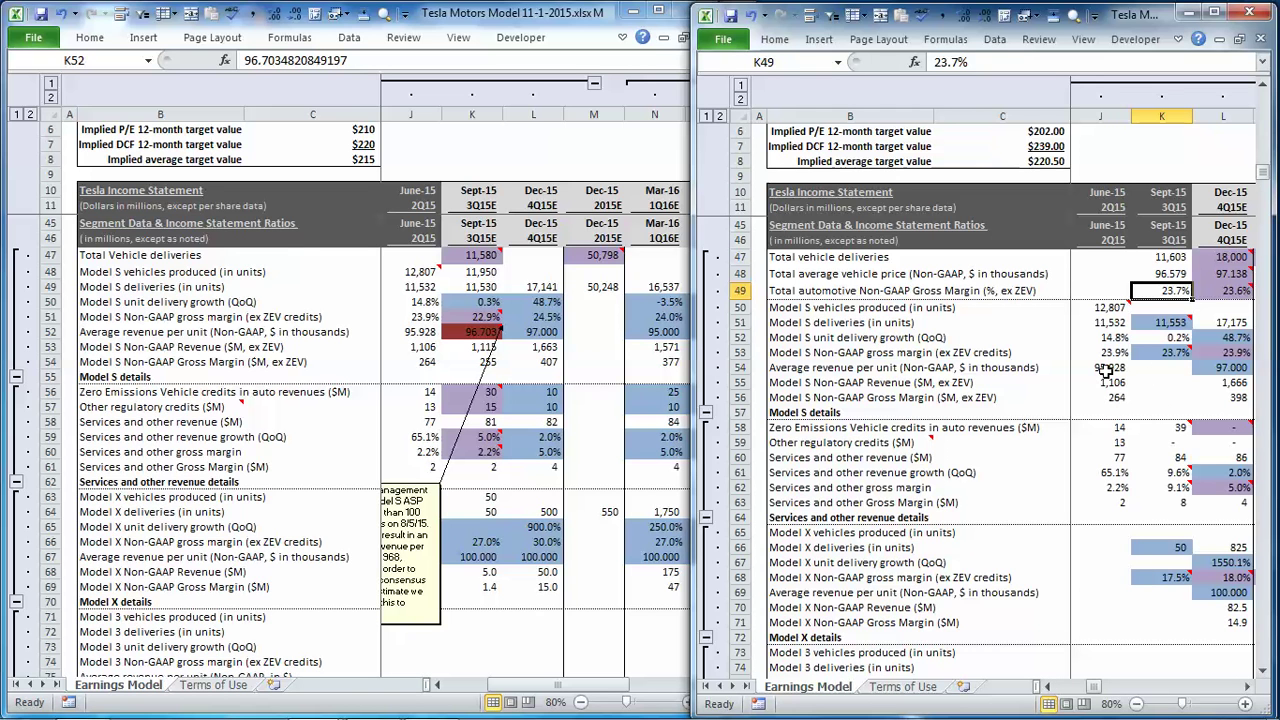
click(1112, 352)
click(1170, 290)
click(1245, 688)
click(479, 330)
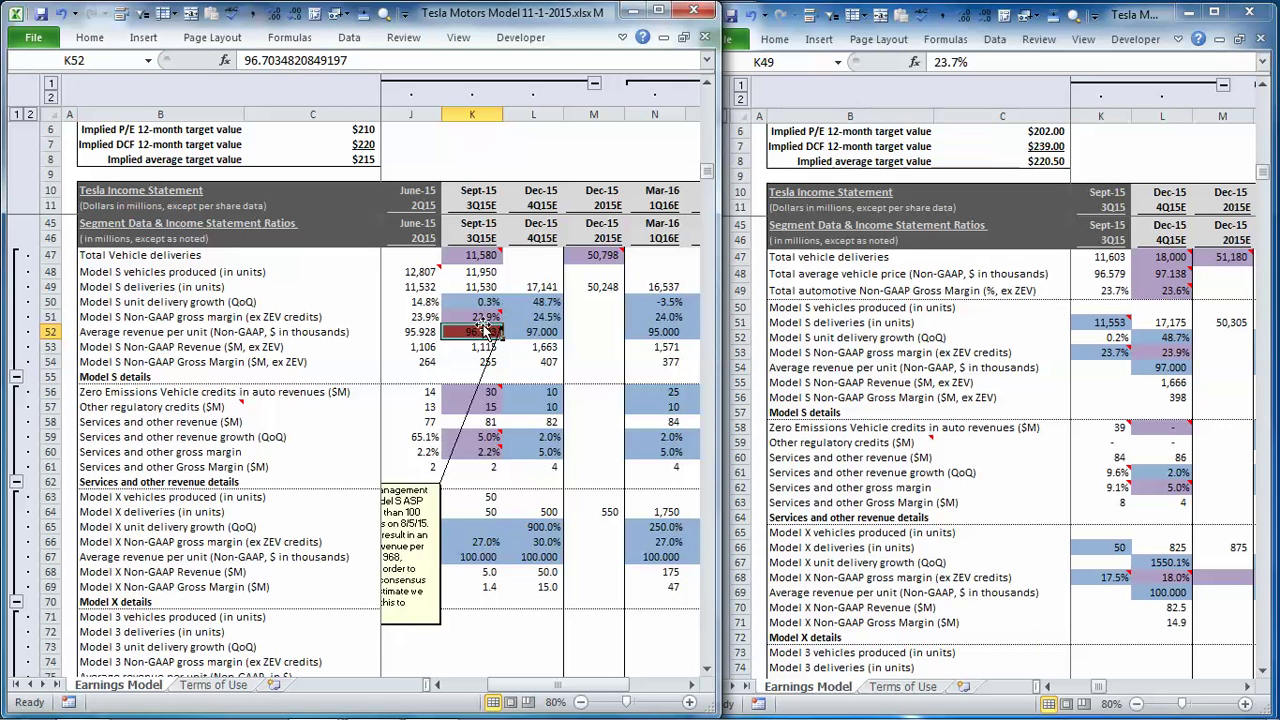
click(475, 317)
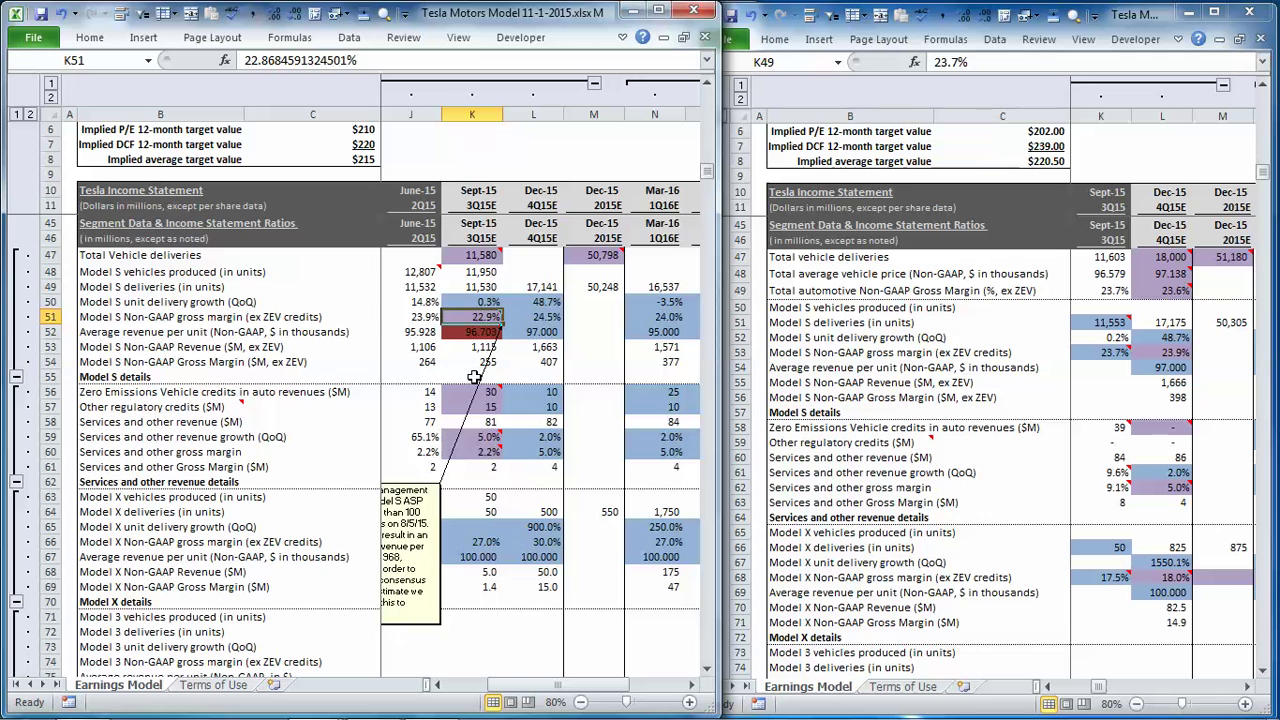
scroll(475, 376, down, 1)
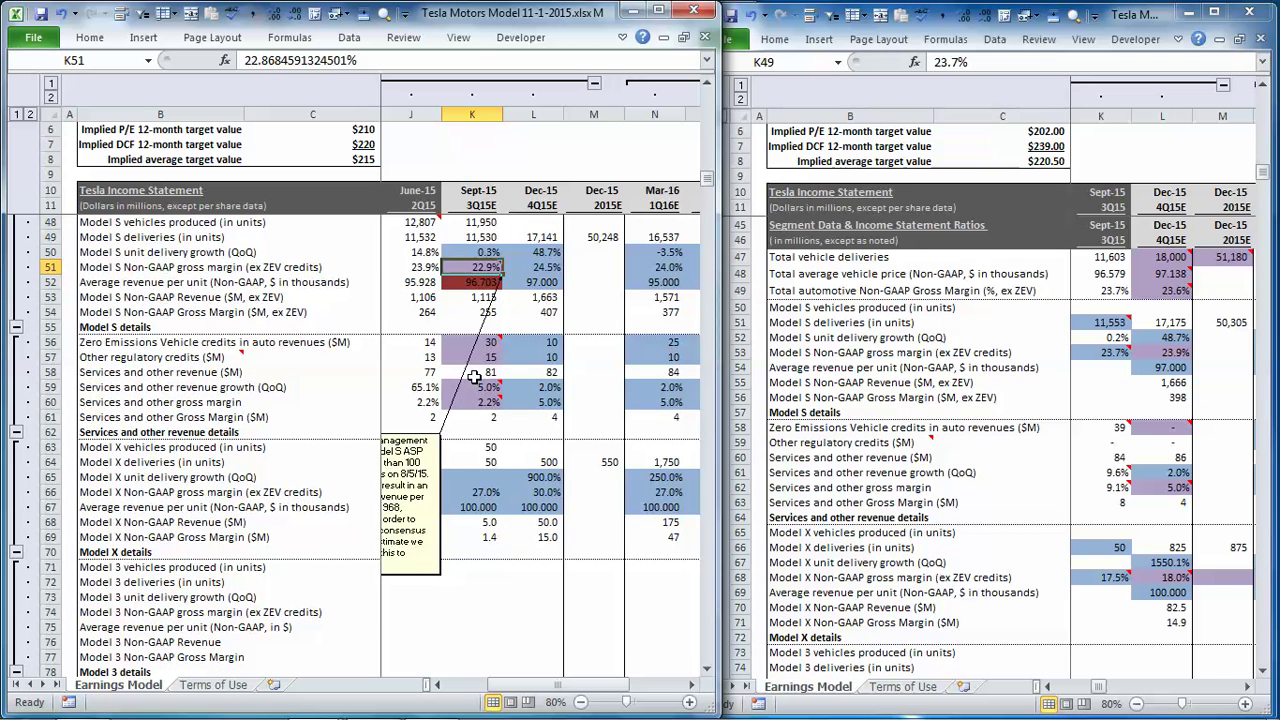
scroll(475, 376, down, 1)
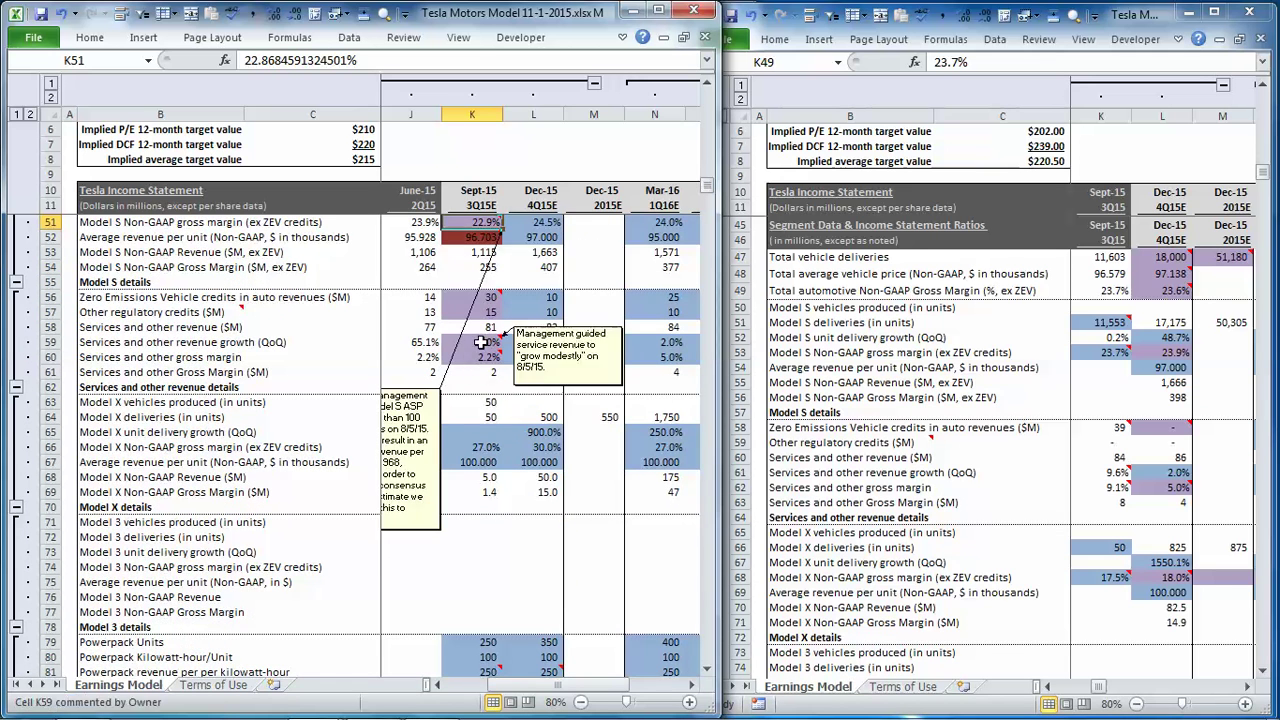
scroll(475, 368, down, 1)
click(1073, 357)
scroll(1135, 393, down, 1)
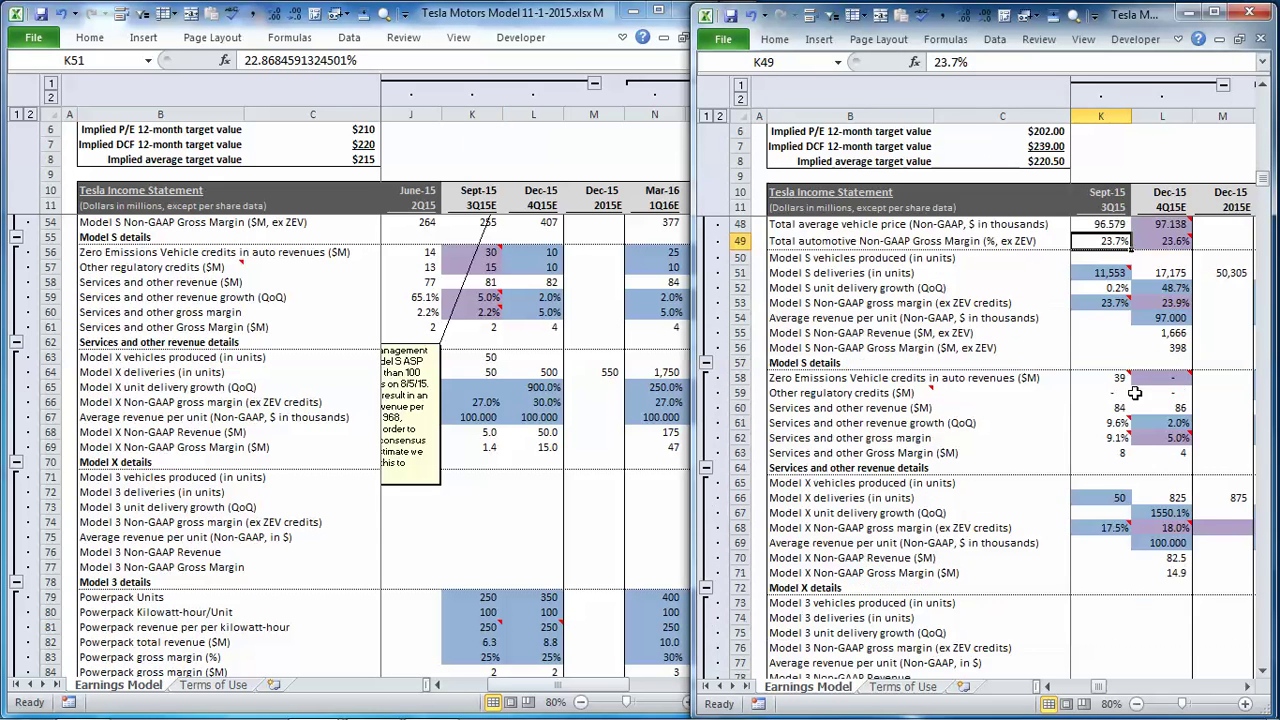
scroll(1135, 393, down, 1)
scroll(1133, 393, down, 1)
scroll(1133, 393, down, 1)
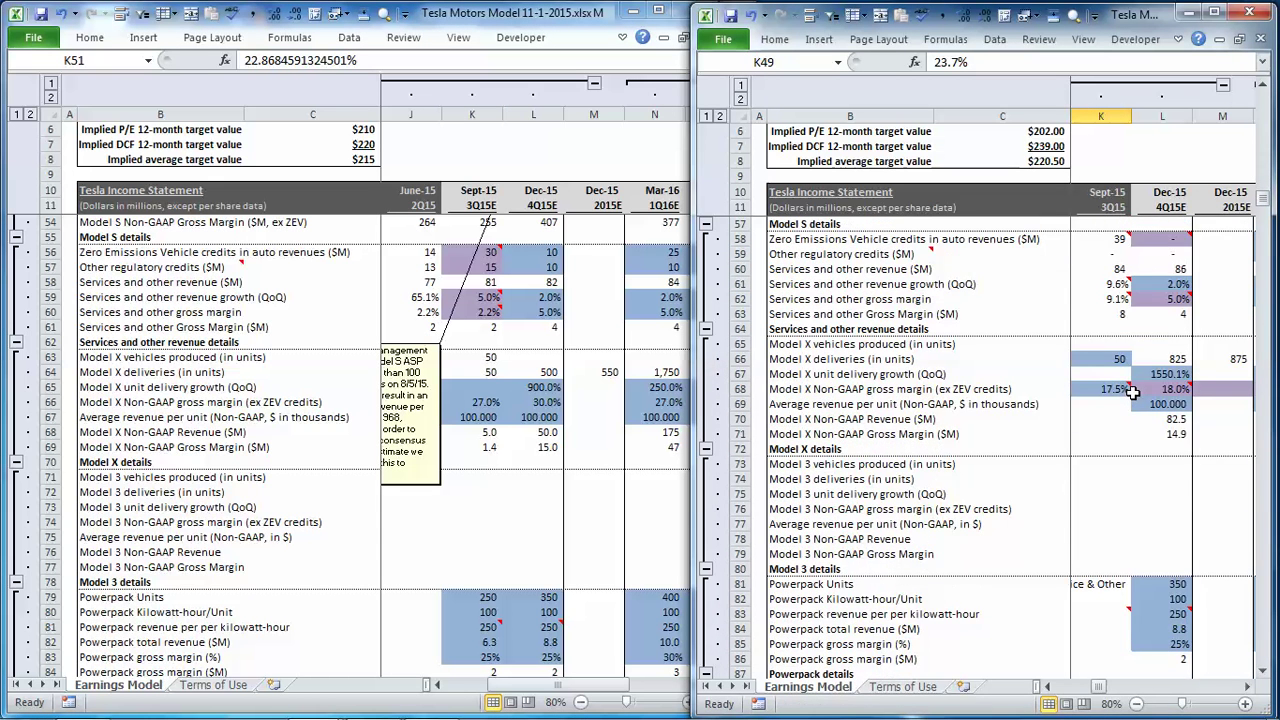
click(1100, 239)
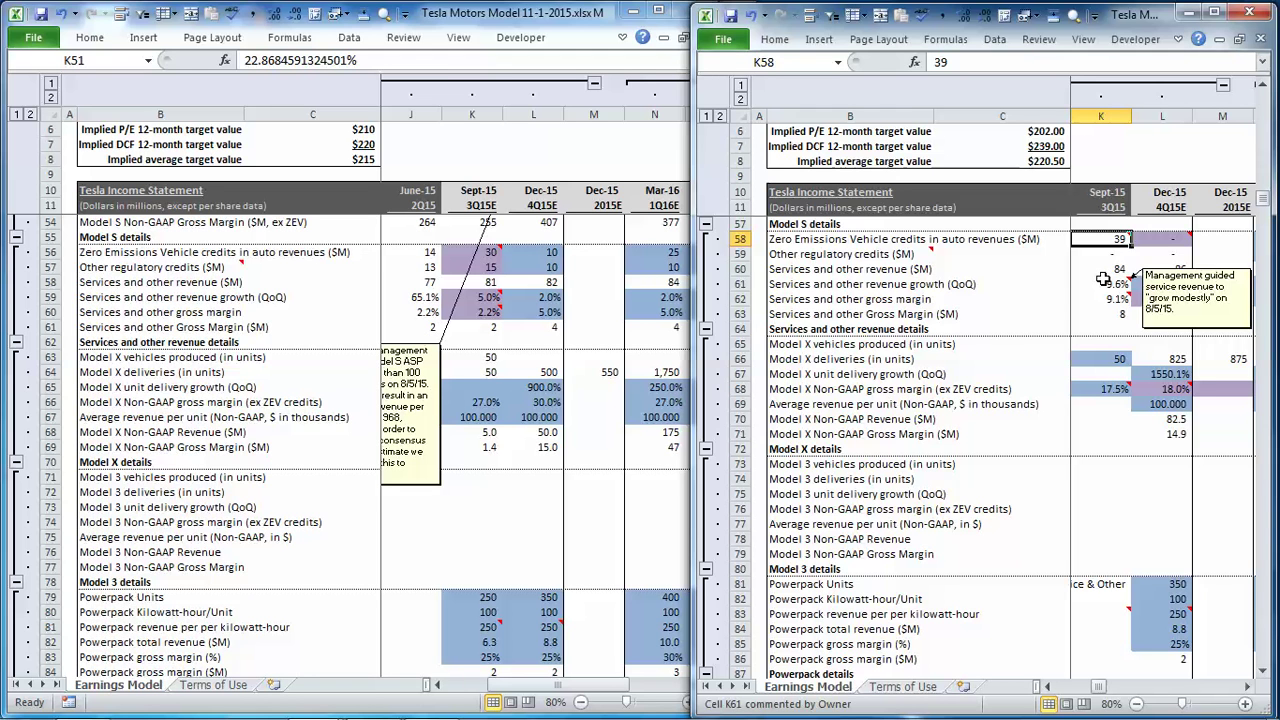
click(497, 277)
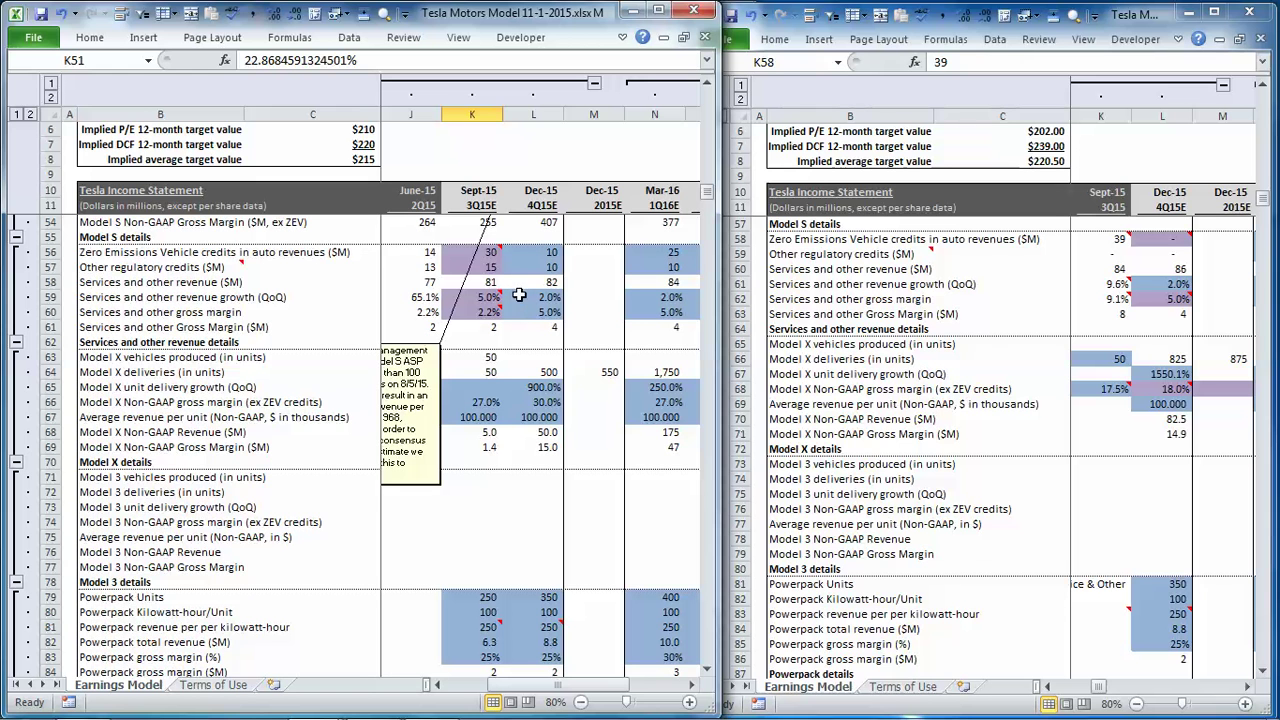
click(1107, 304)
click(1100, 299)
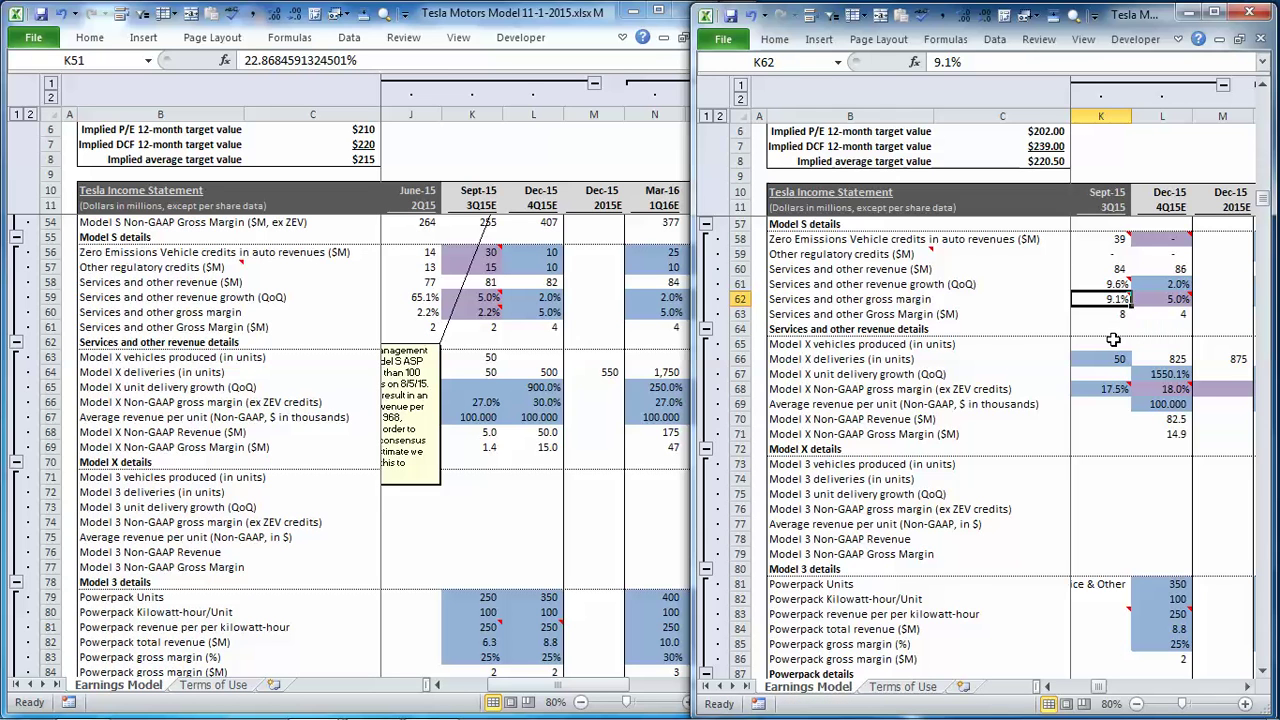
click(483, 310)
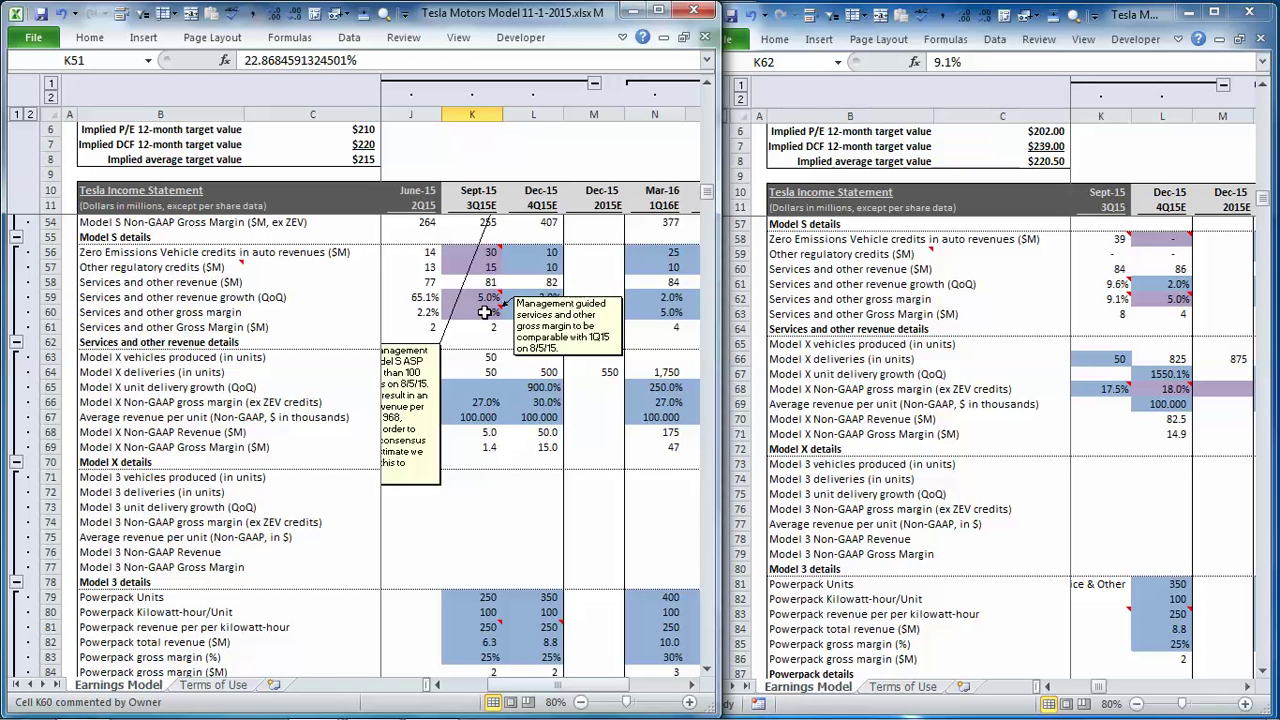
click(484, 312)
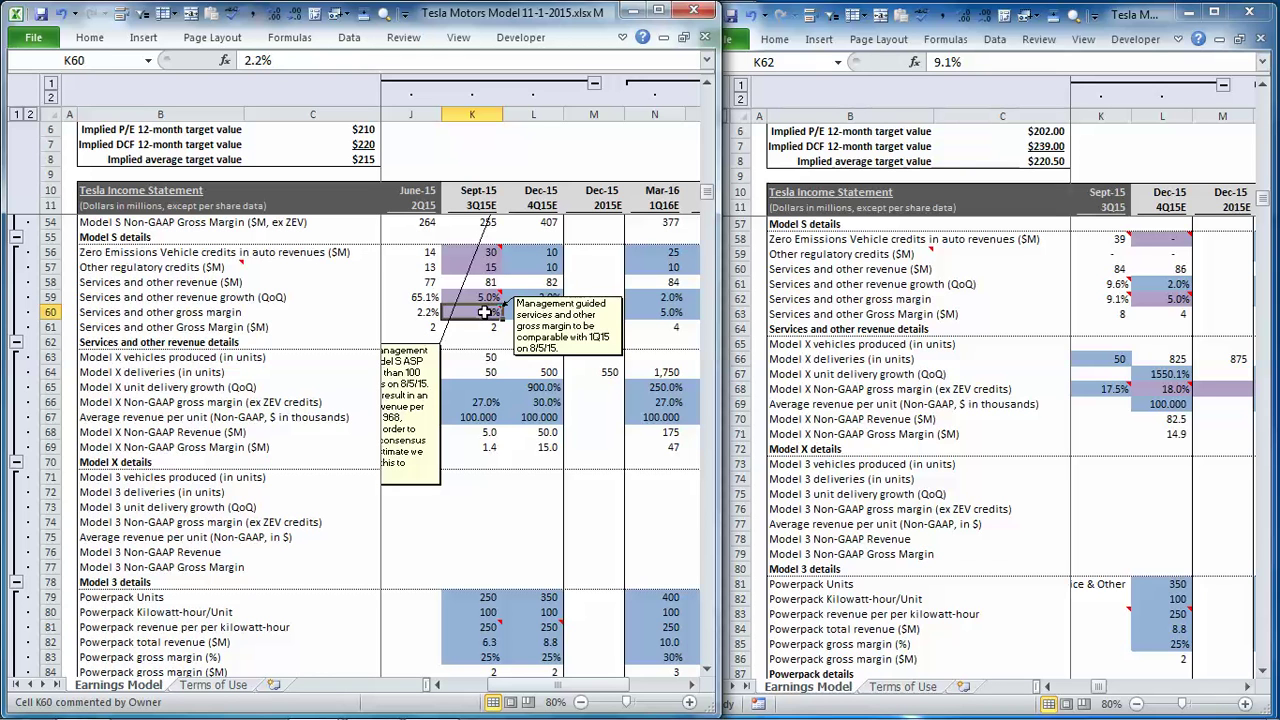
click(420, 315)
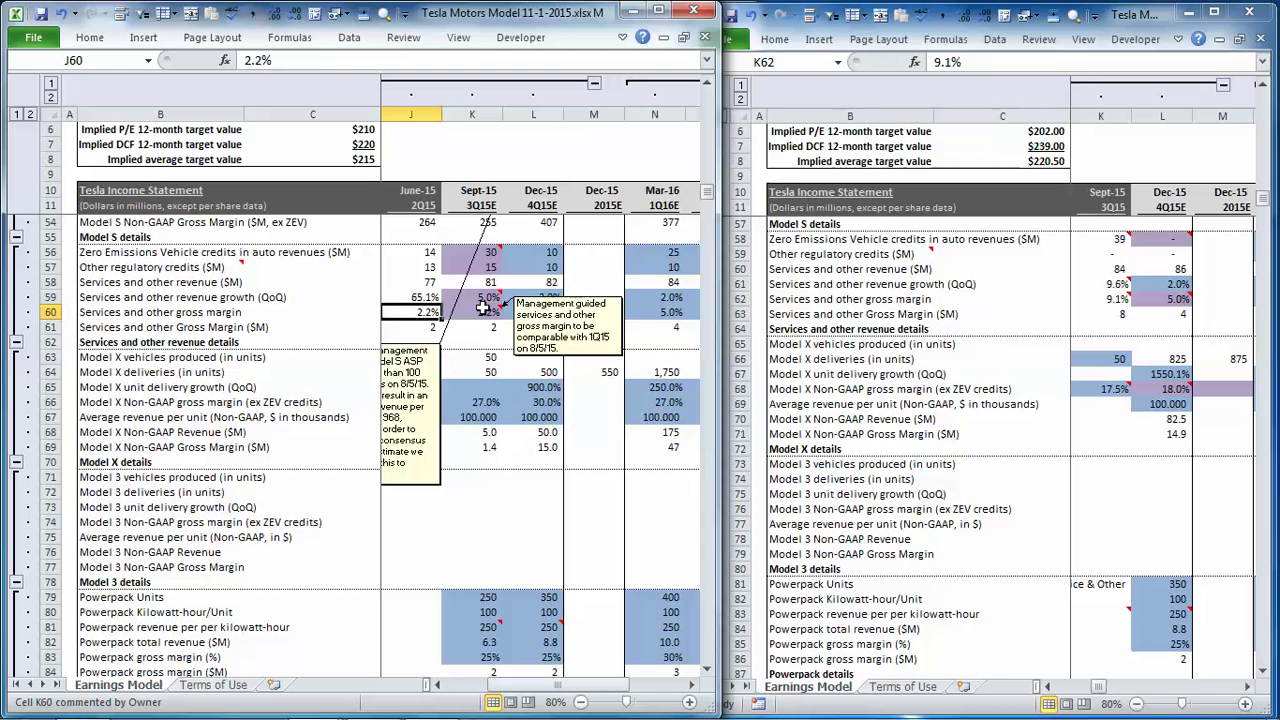
click(472, 311)
click(1113, 296)
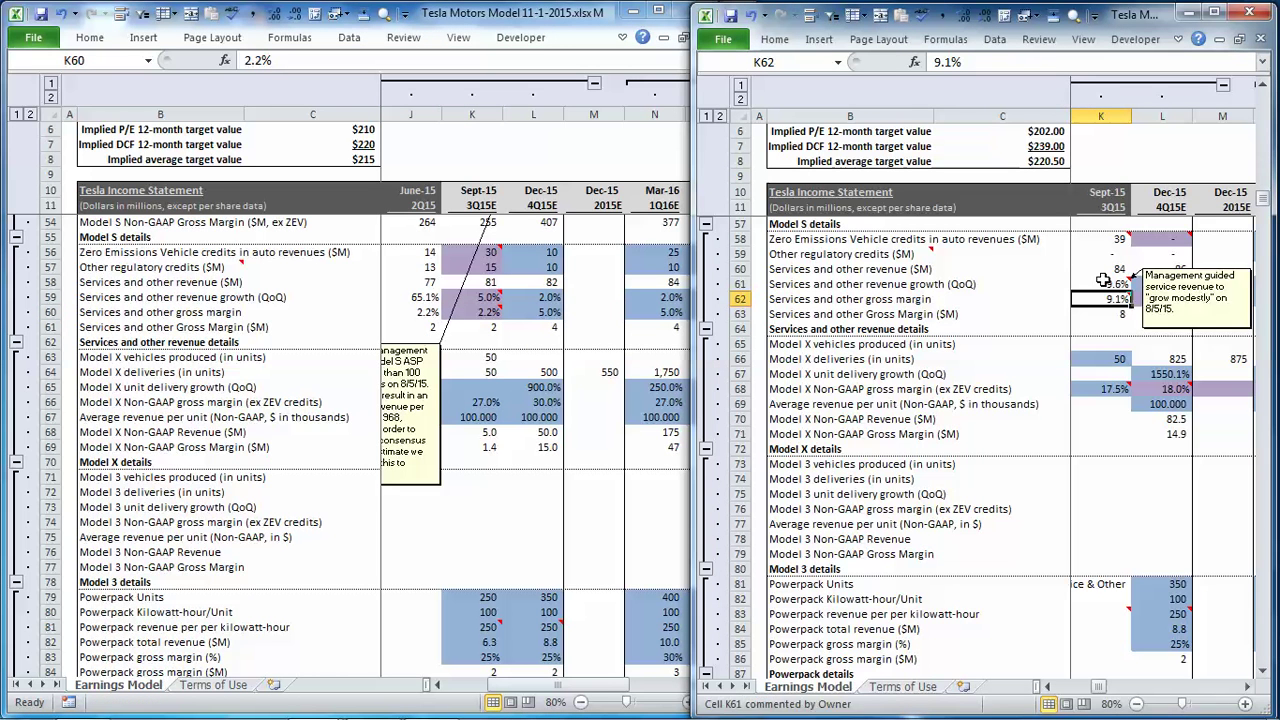
click(1112, 269)
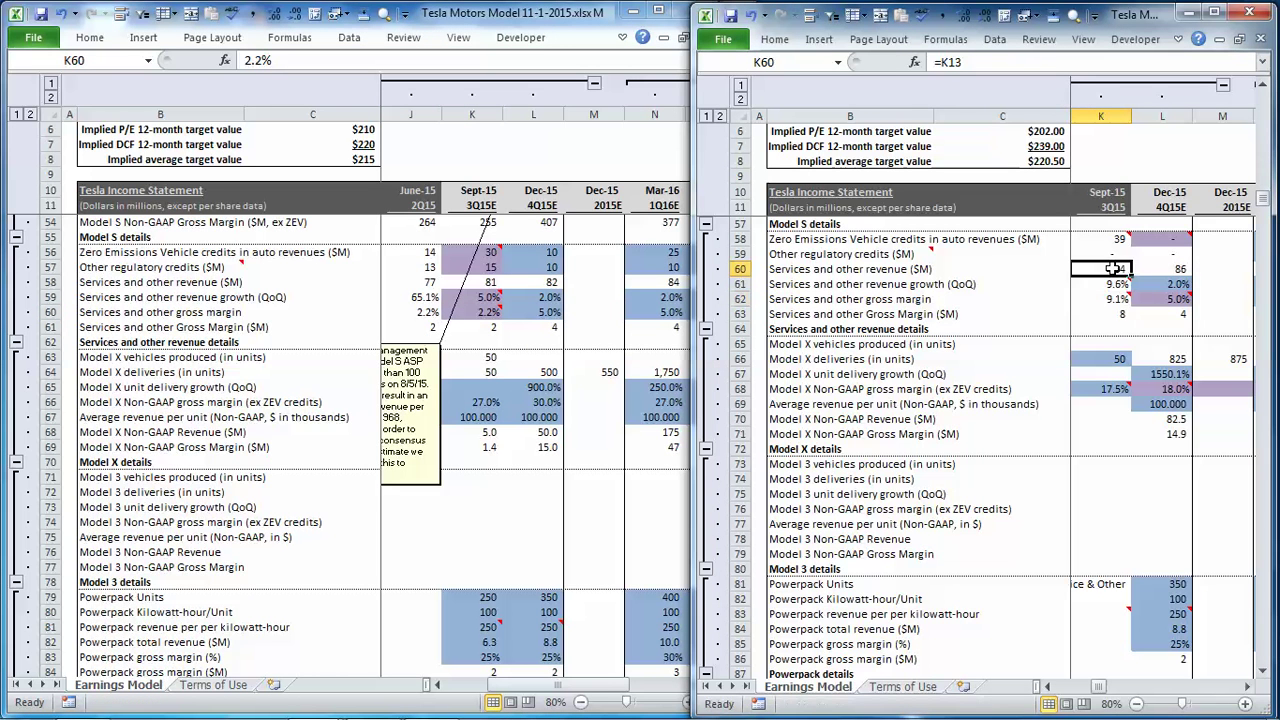
click(1119, 344)
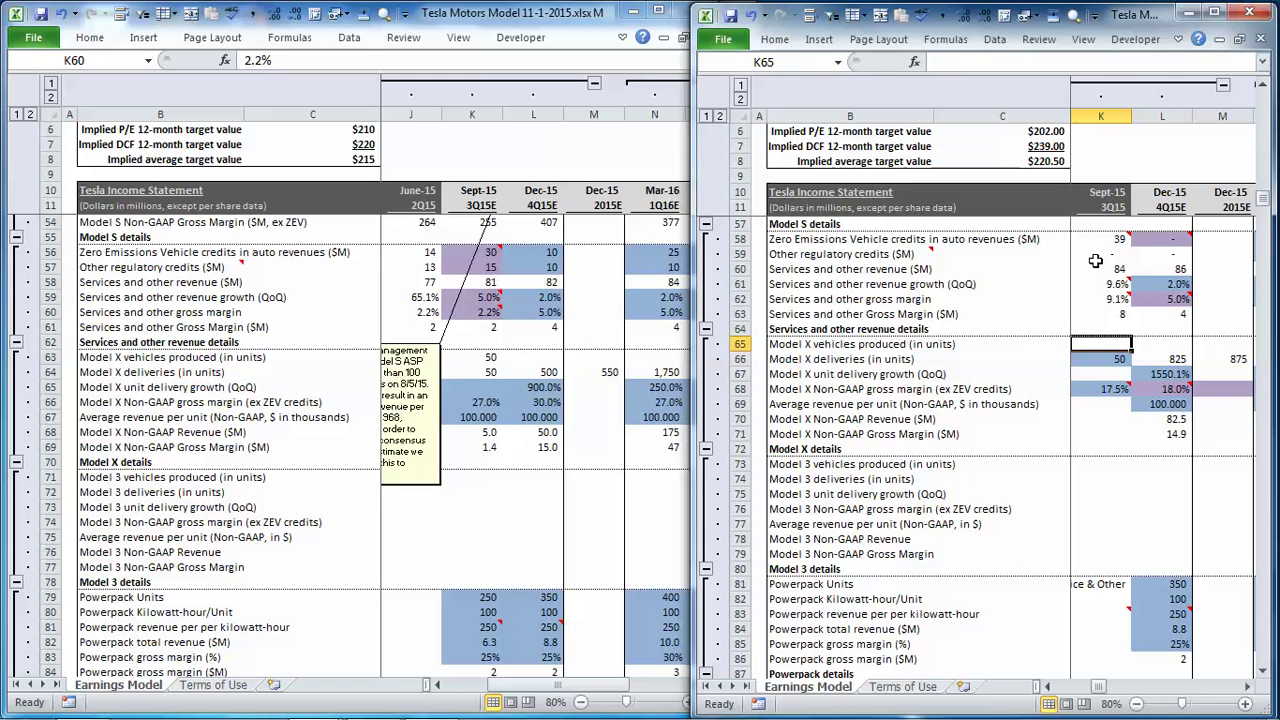
click(1118, 434)
Select the Sept-15 Powerpack figures in both models
scroll(1118, 434, down, 2)
scroll(1118, 434, down, 2)
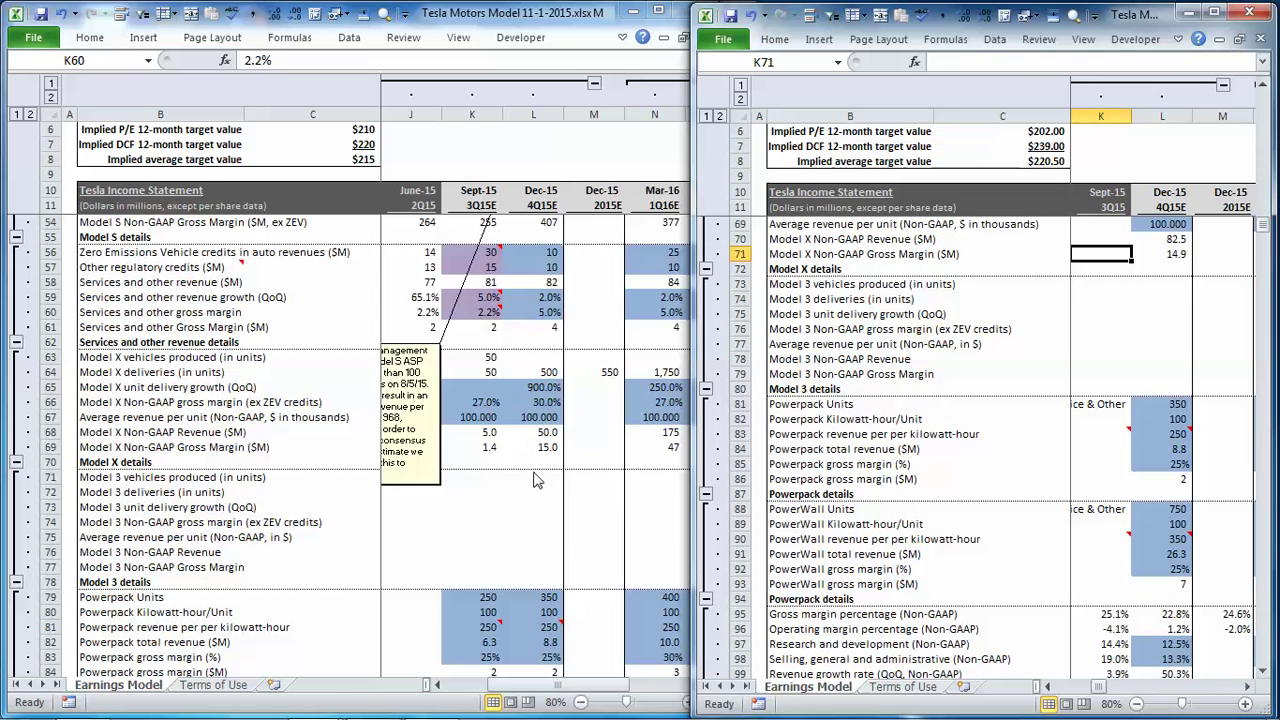
click(487, 474)
scroll(505, 492, down, 4)
scroll(503, 493, down, 2)
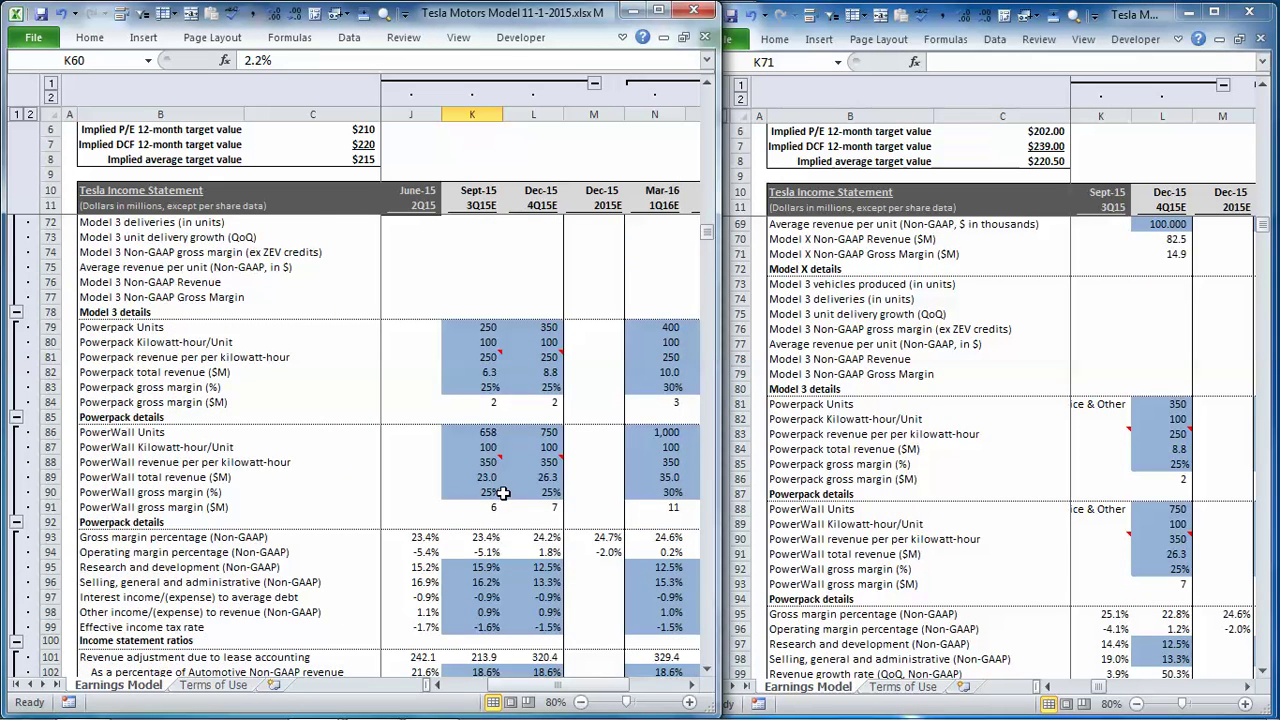
click(1140, 414)
drag(1106, 404, 1110, 575)
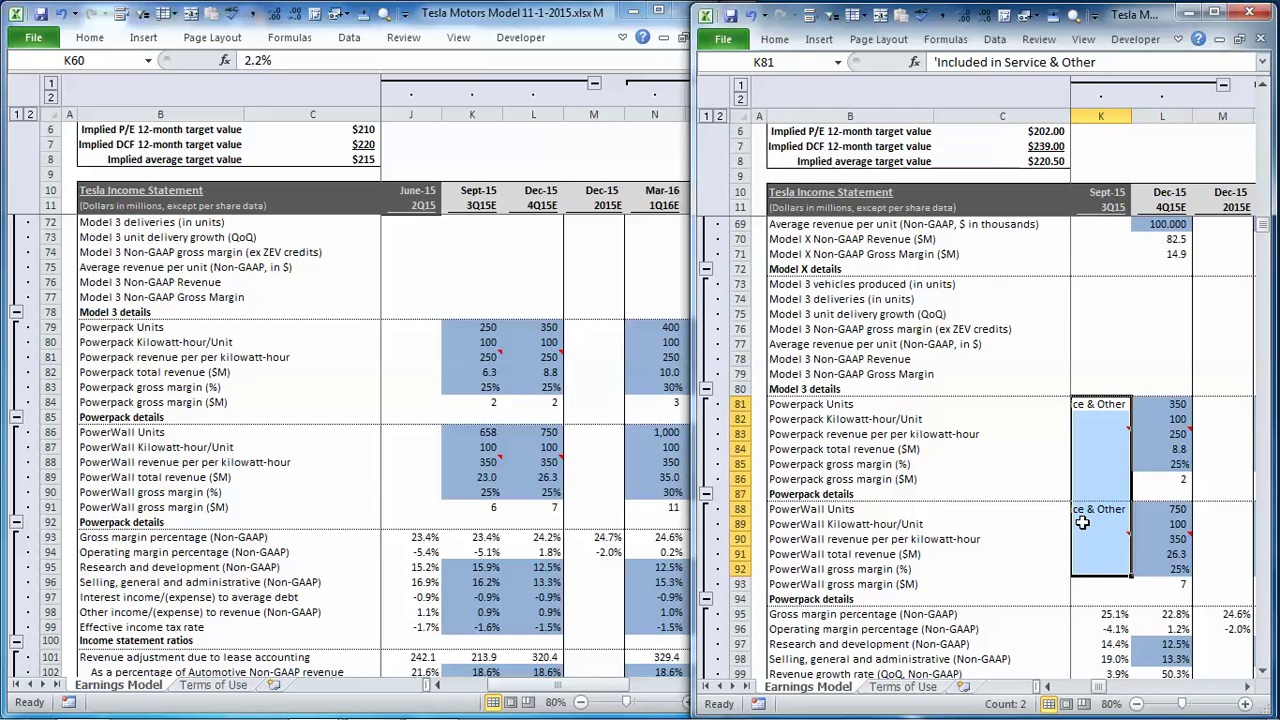
Inspect the original model's Sept-15 R&D and selling and administrative ratios
scroll(1076, 512, down, 1)
scroll(1074, 510, down, 1)
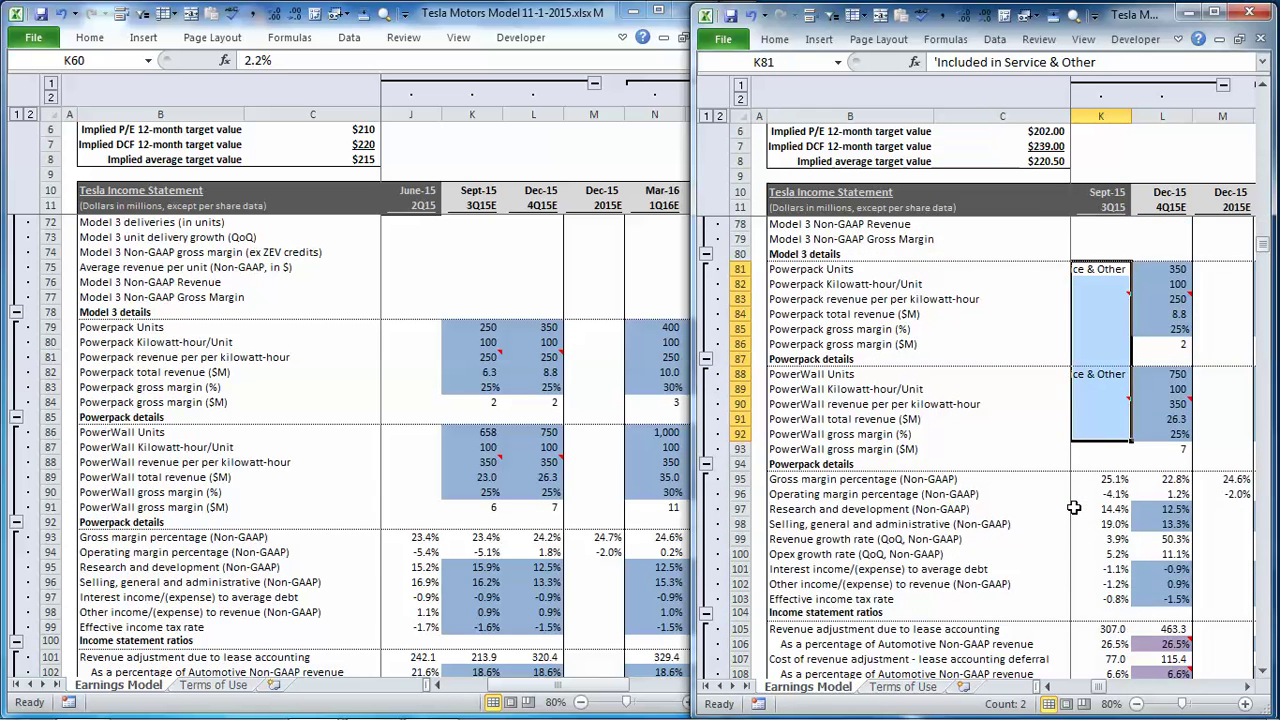
scroll(1073, 508, down, 2)
scroll(455, 490, down, 1)
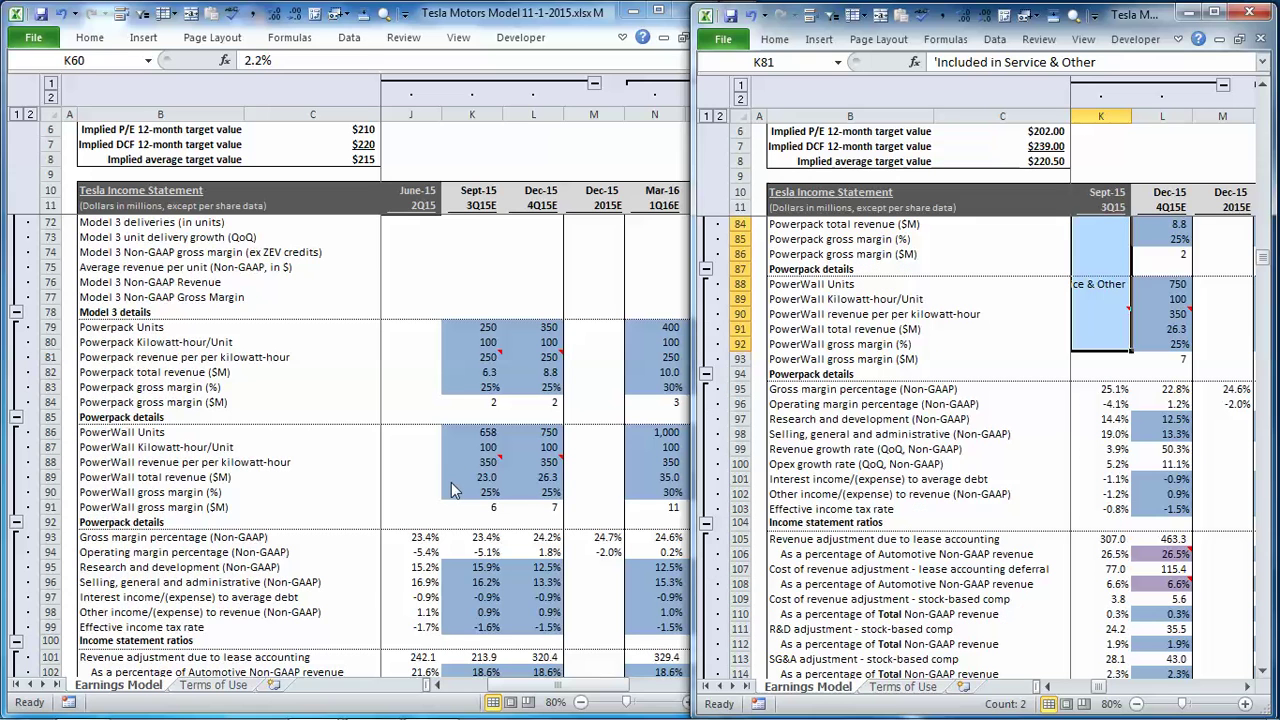
scroll(425, 468, down, 2)
scroll(440, 460, down, 1)
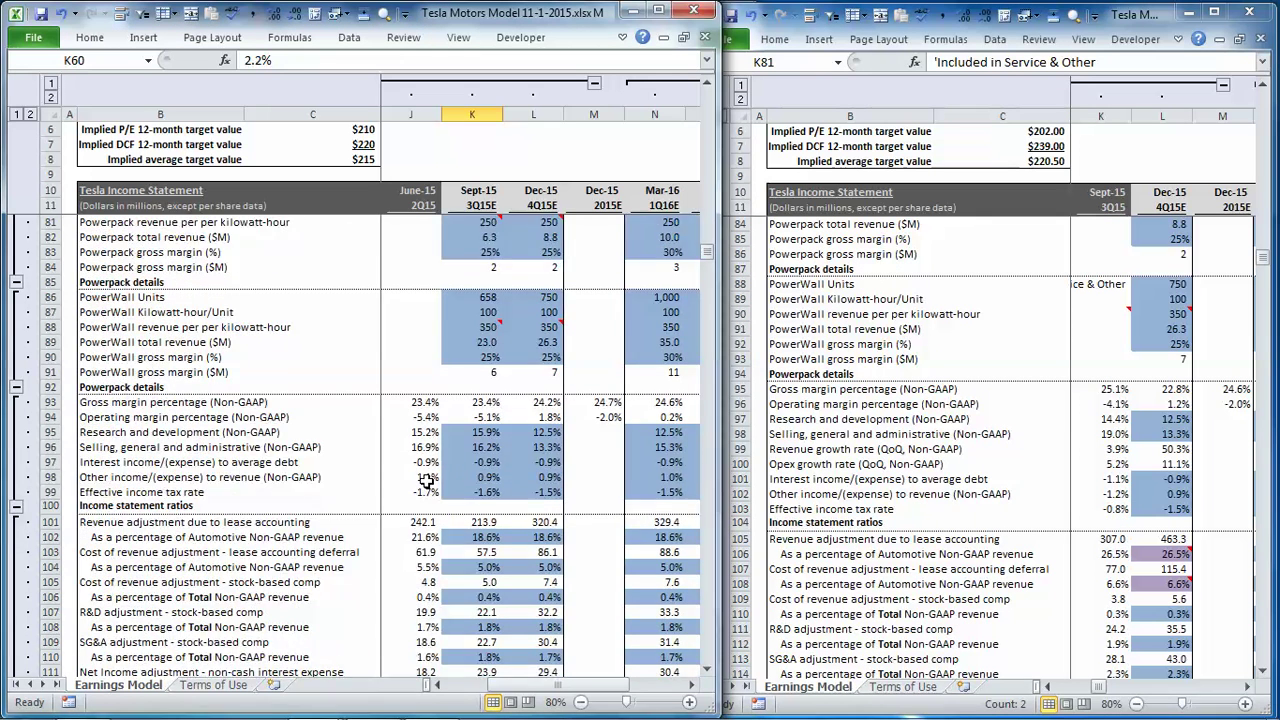
scroll(465, 450, down, 1)
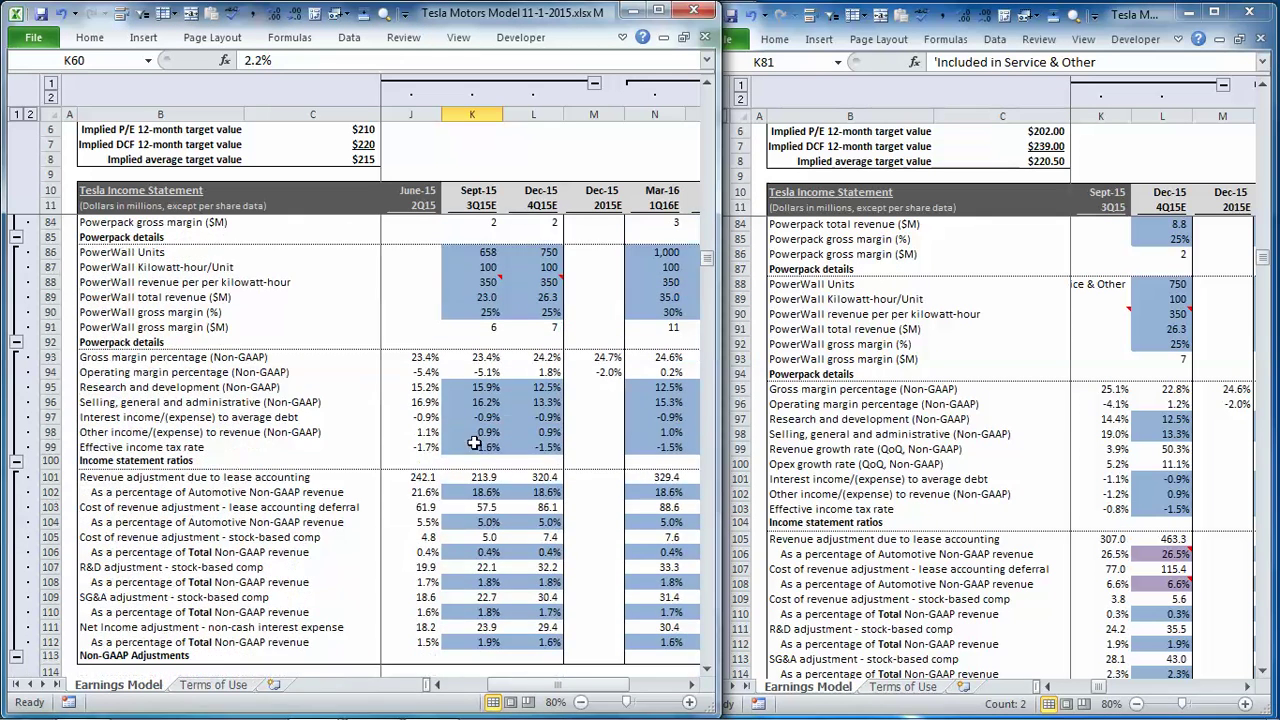
click(475, 389)
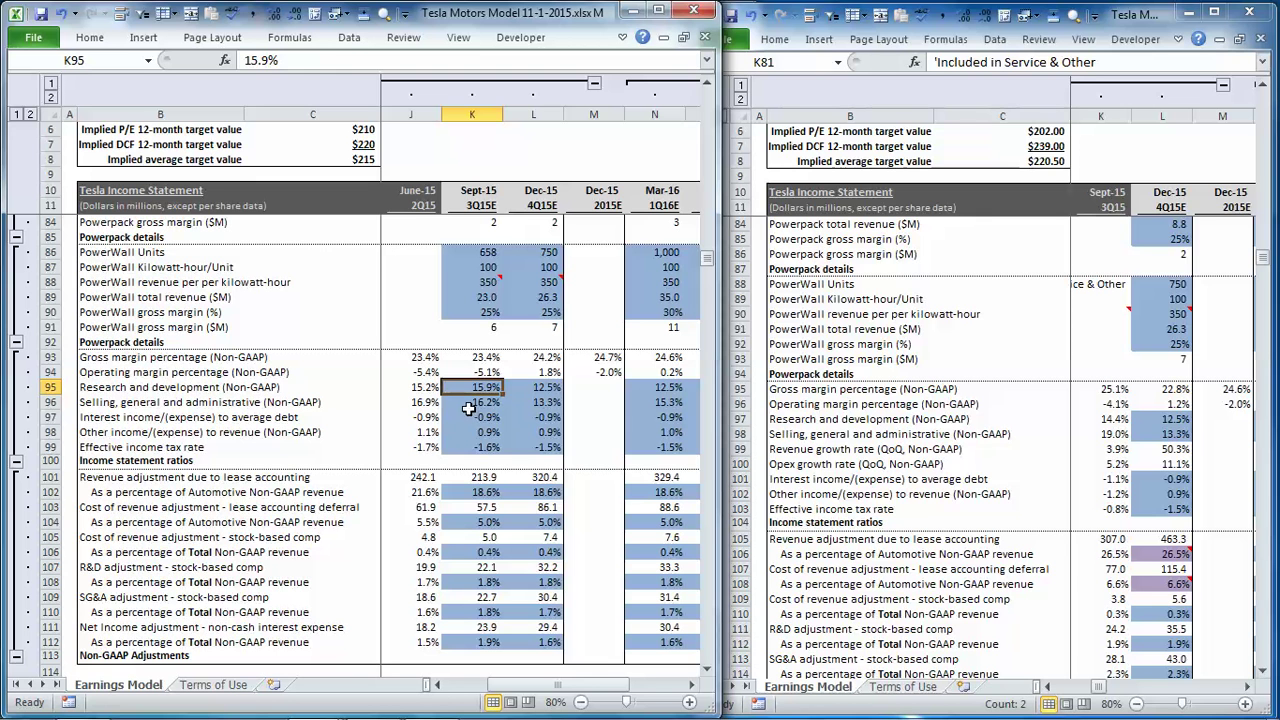
click(468, 405)
click(467, 389)
Compare both models' S&A ratio, operating margin and lease accounting revenue adjustment formulas
click(1120, 422)
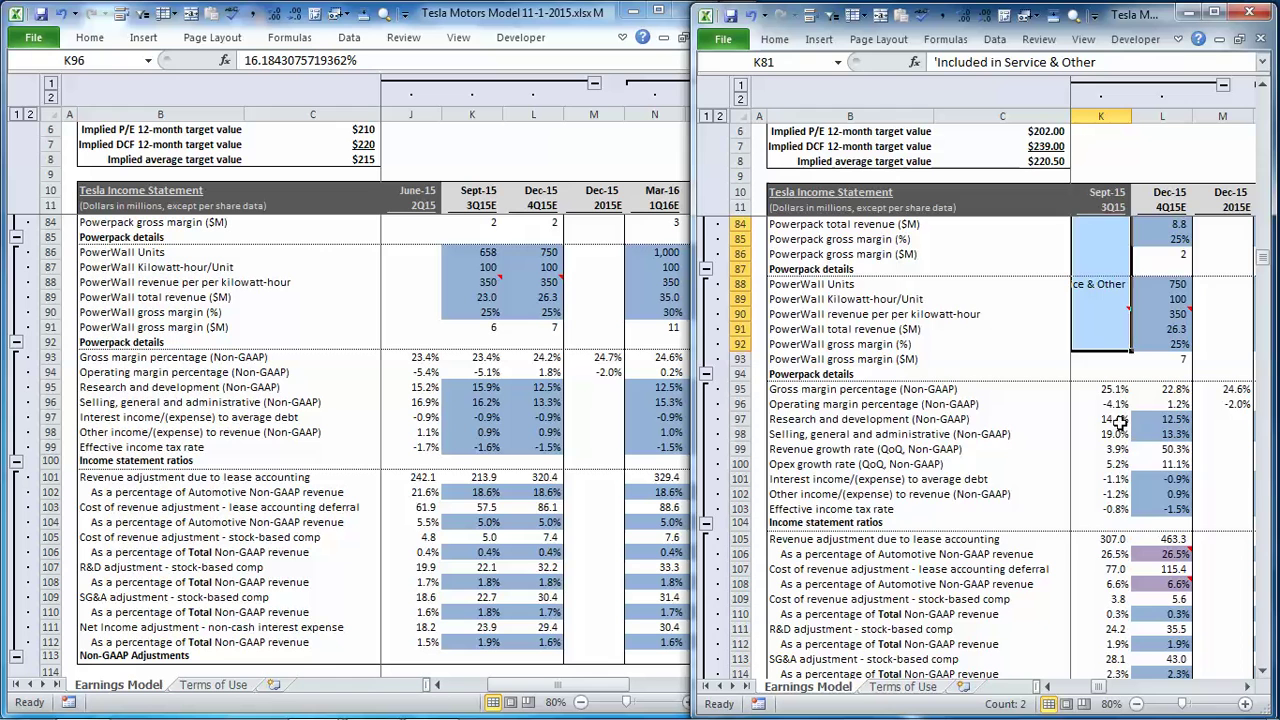
scroll(1124, 433, down, 1)
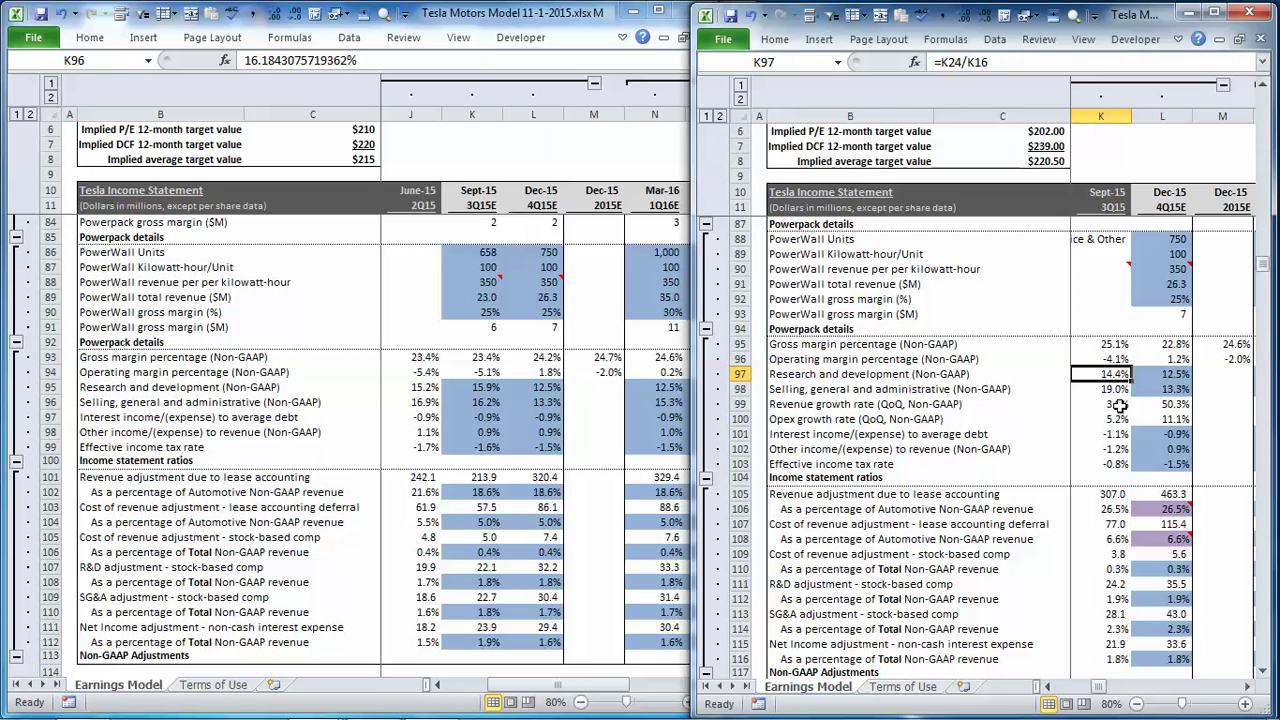
click(1105, 390)
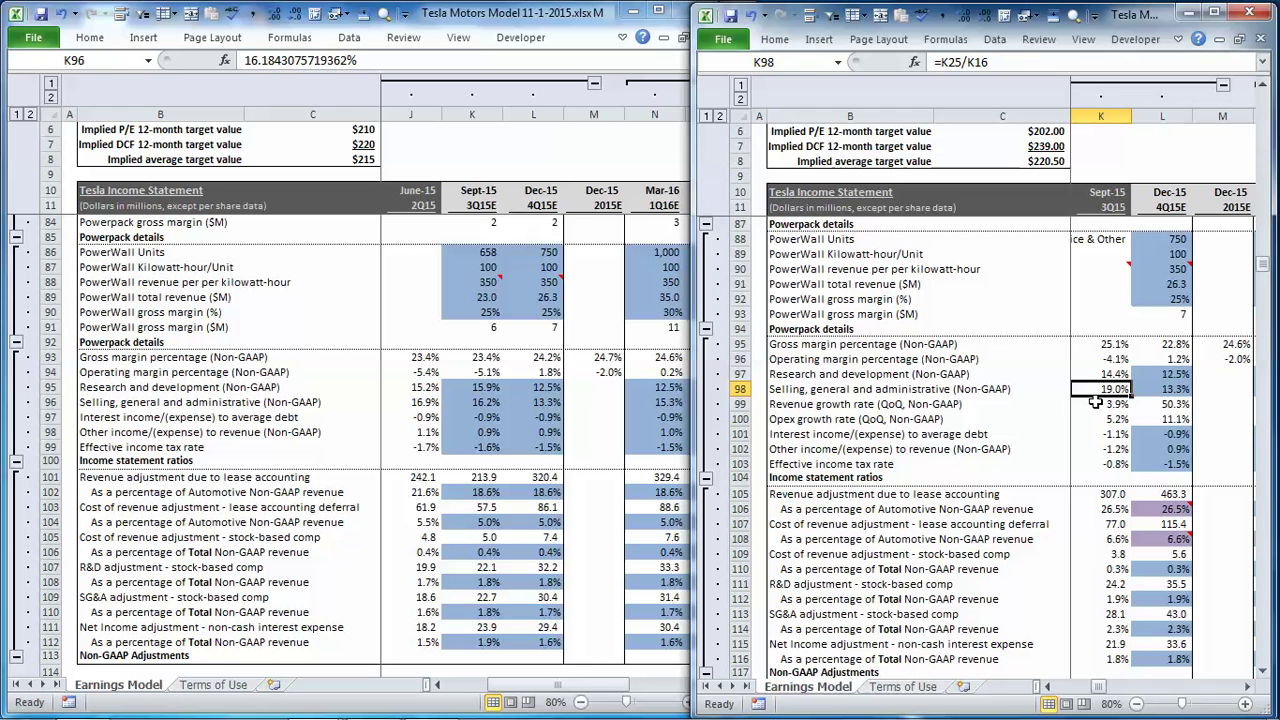
click(1100, 360)
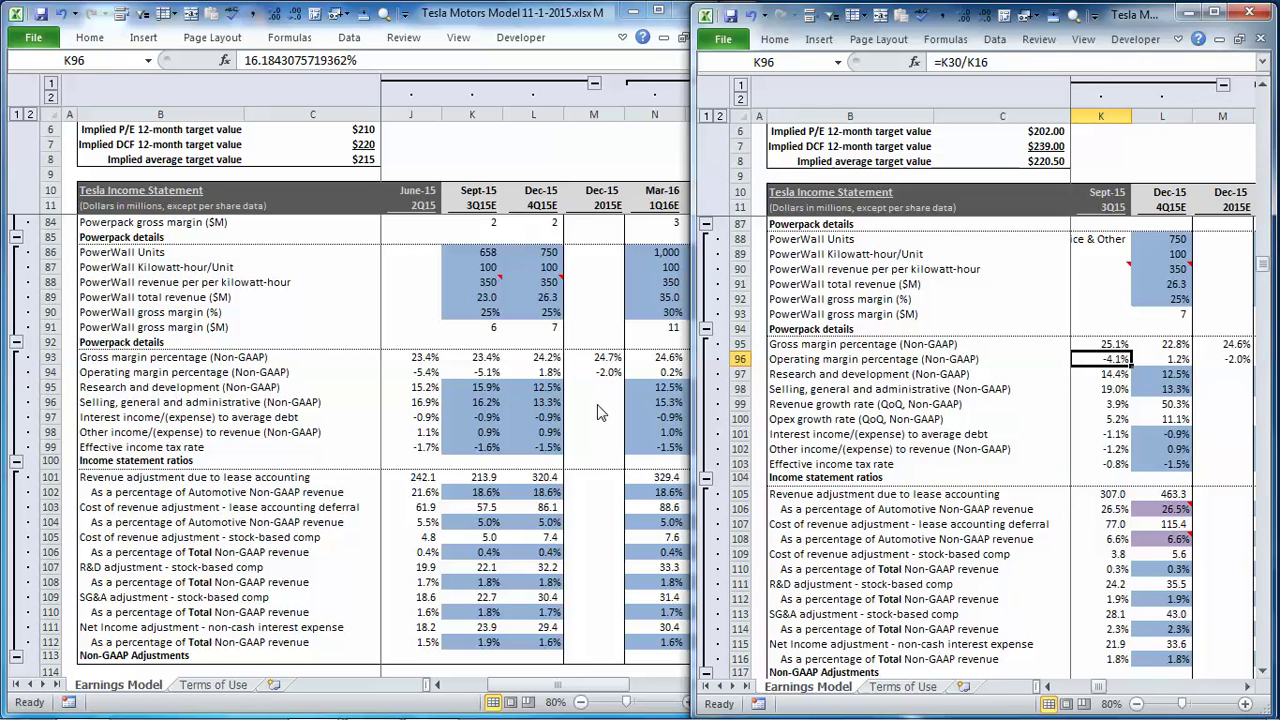
click(462, 386)
click(494, 372)
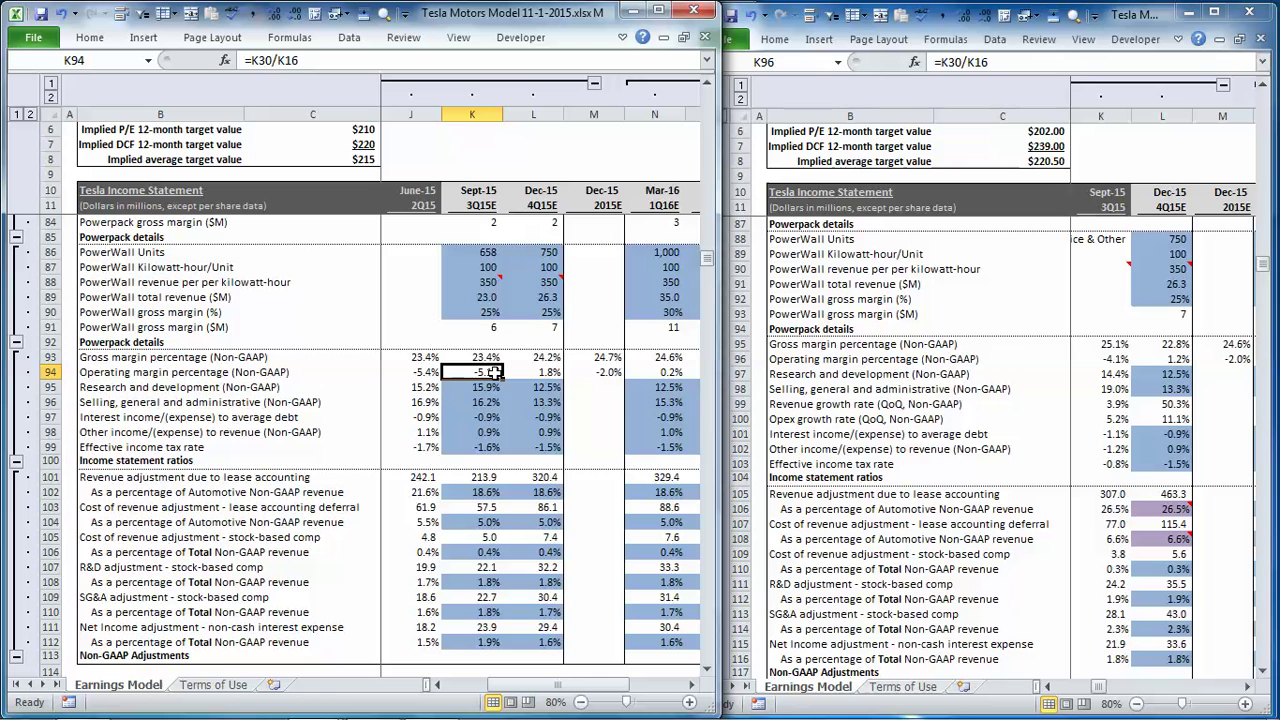
click(466, 478)
click(1087, 512)
click(1112, 494)
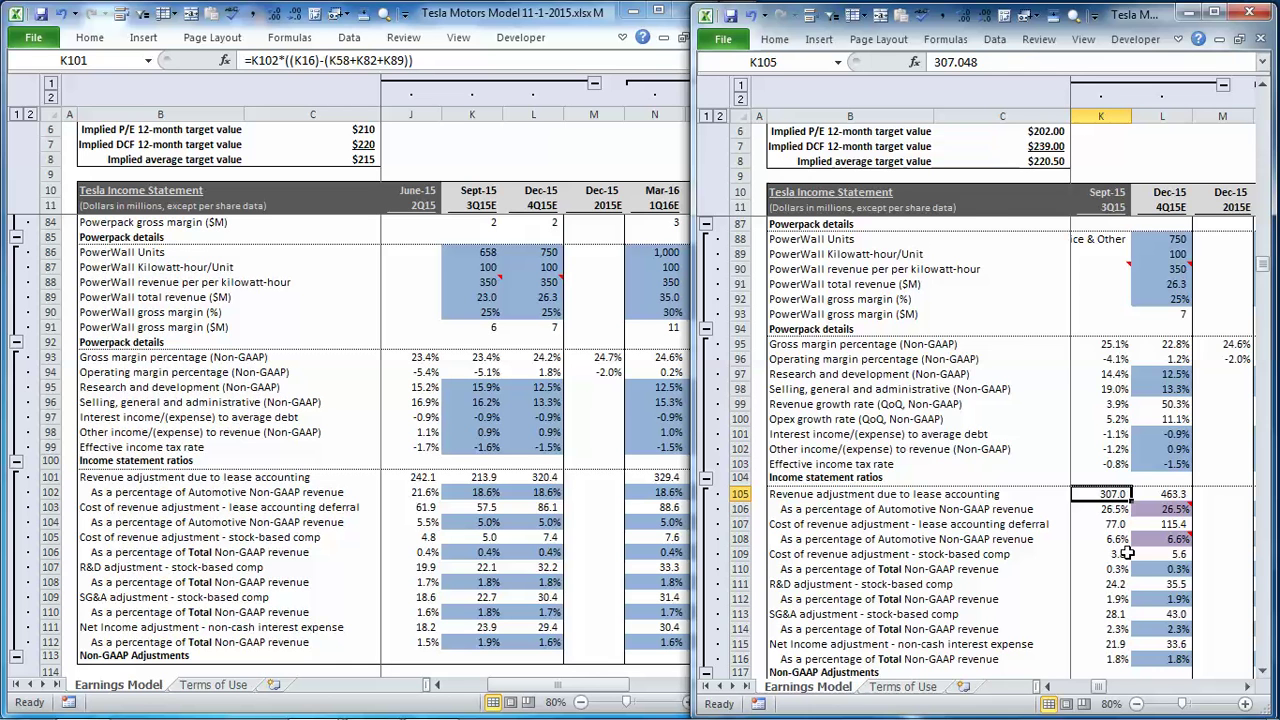
Scroll the model back up and bring the Q3 shareholder letter PDF forward
scroll(1127, 553, down, 3)
scroll(1127, 553, up, 2)
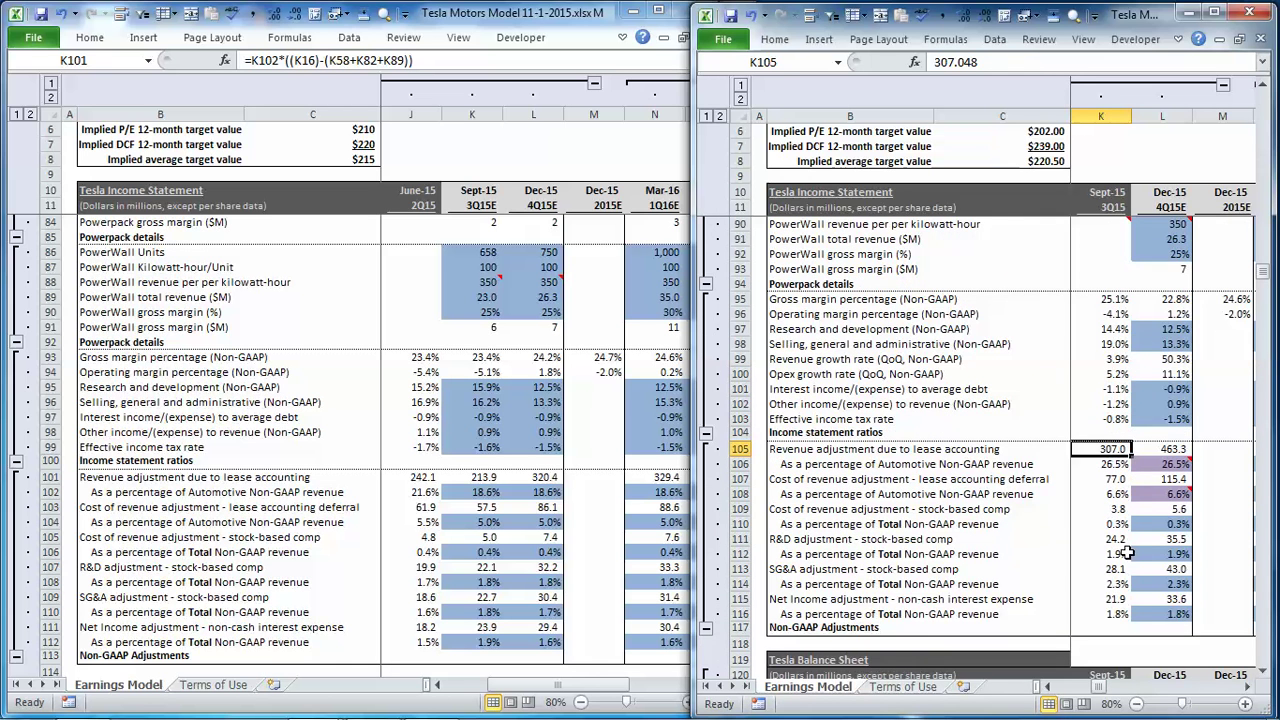
scroll(1137, 449, up, 9)
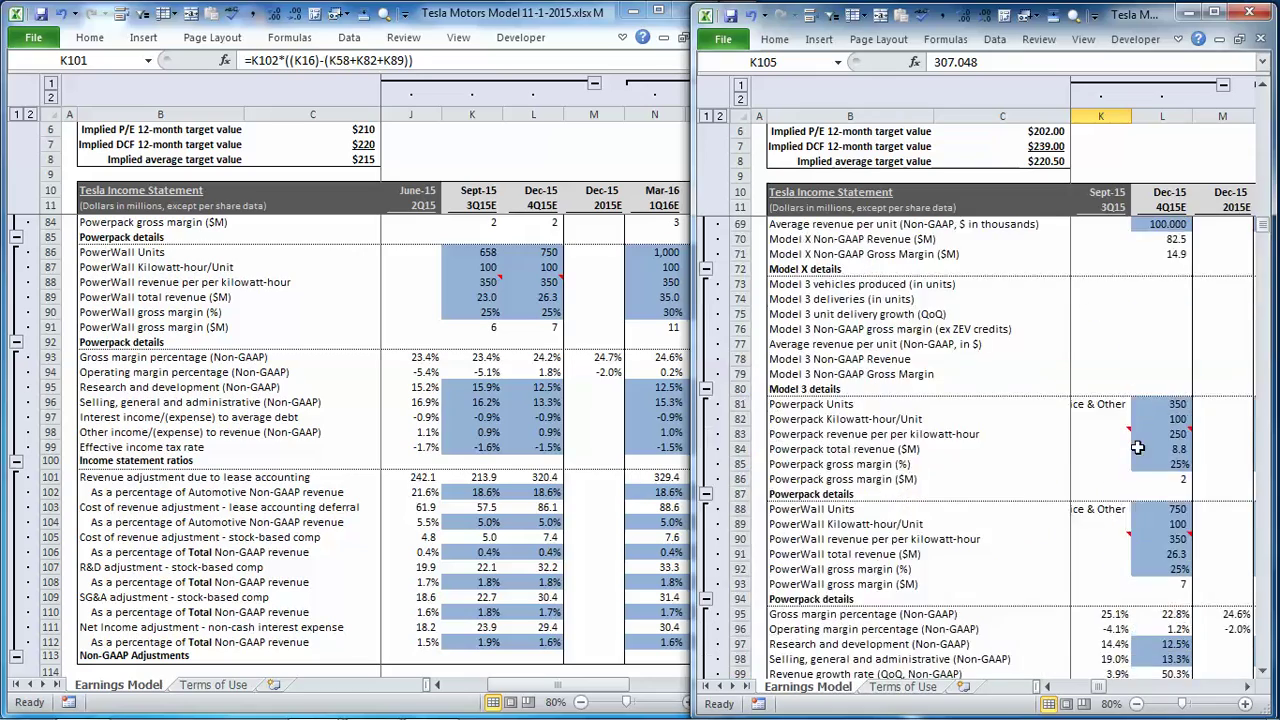
scroll(1137, 449, up, 9)
scroll(1137, 449, up, 8)
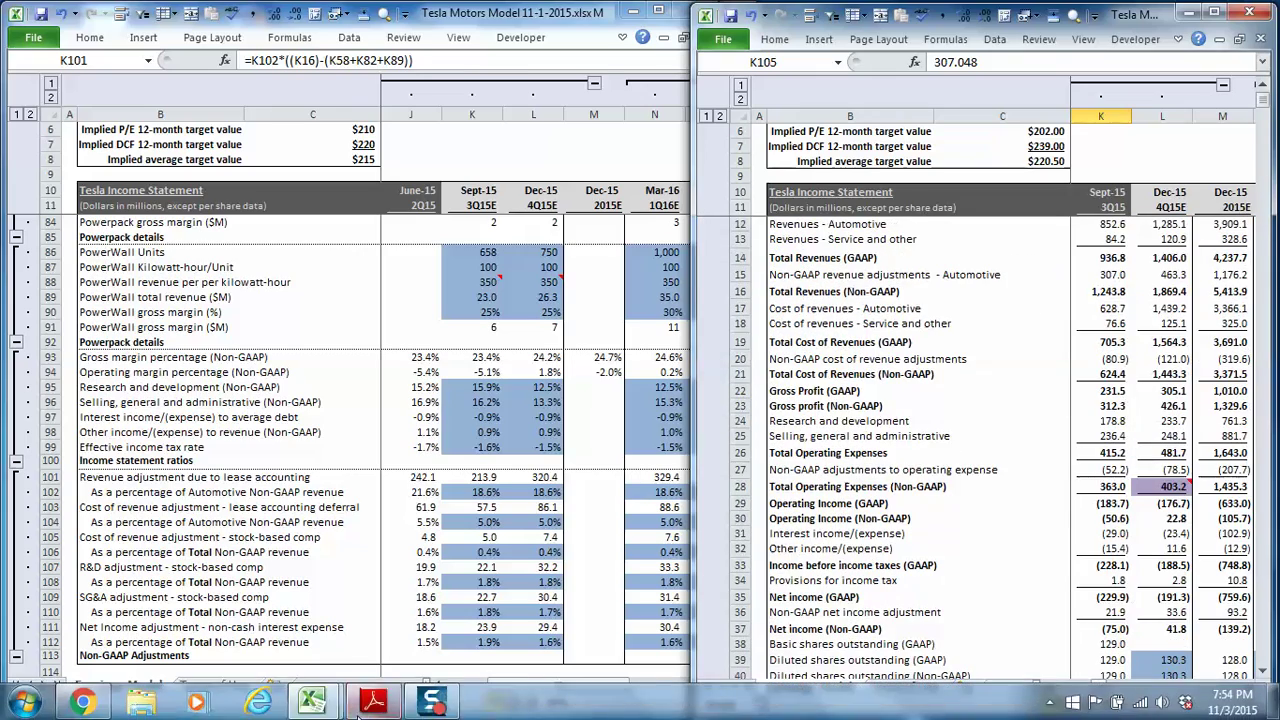
click(387, 701)
Scroll to the letter's page 4 Outlook and select the highlighted Q4 build and delivery guidance
scroll(336, 281, down, 10)
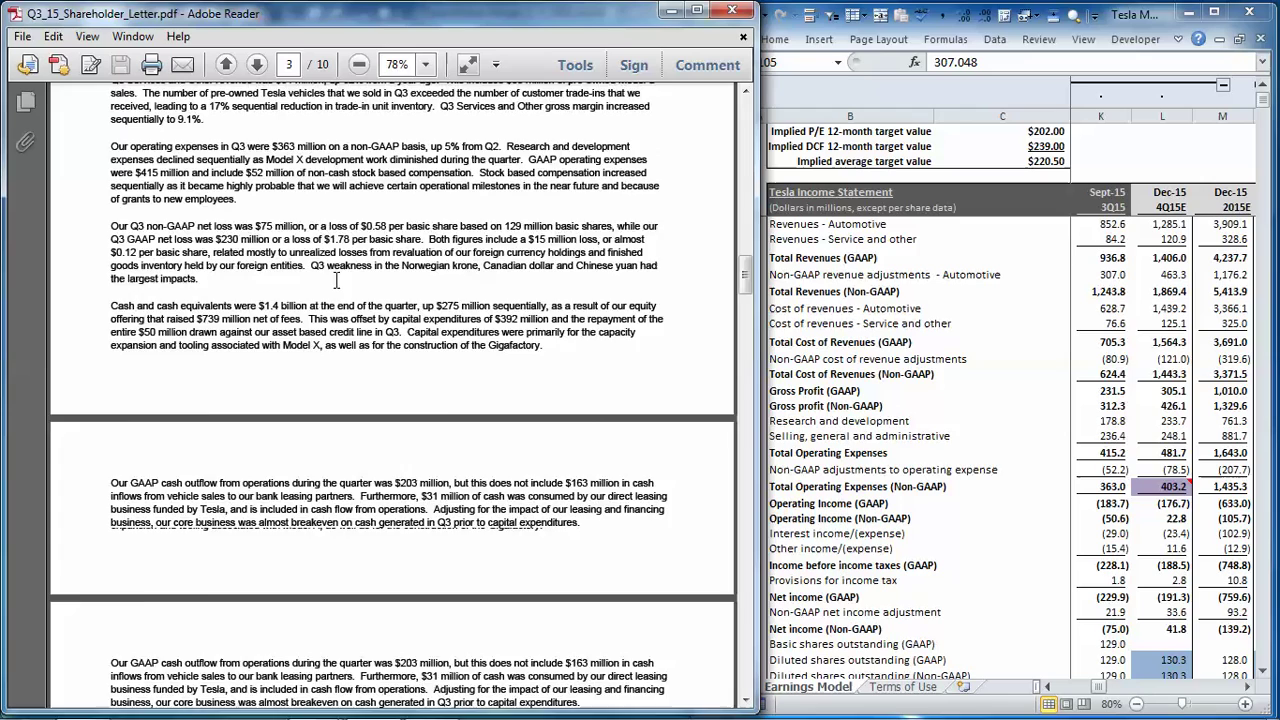
scroll(336, 281, down, 5)
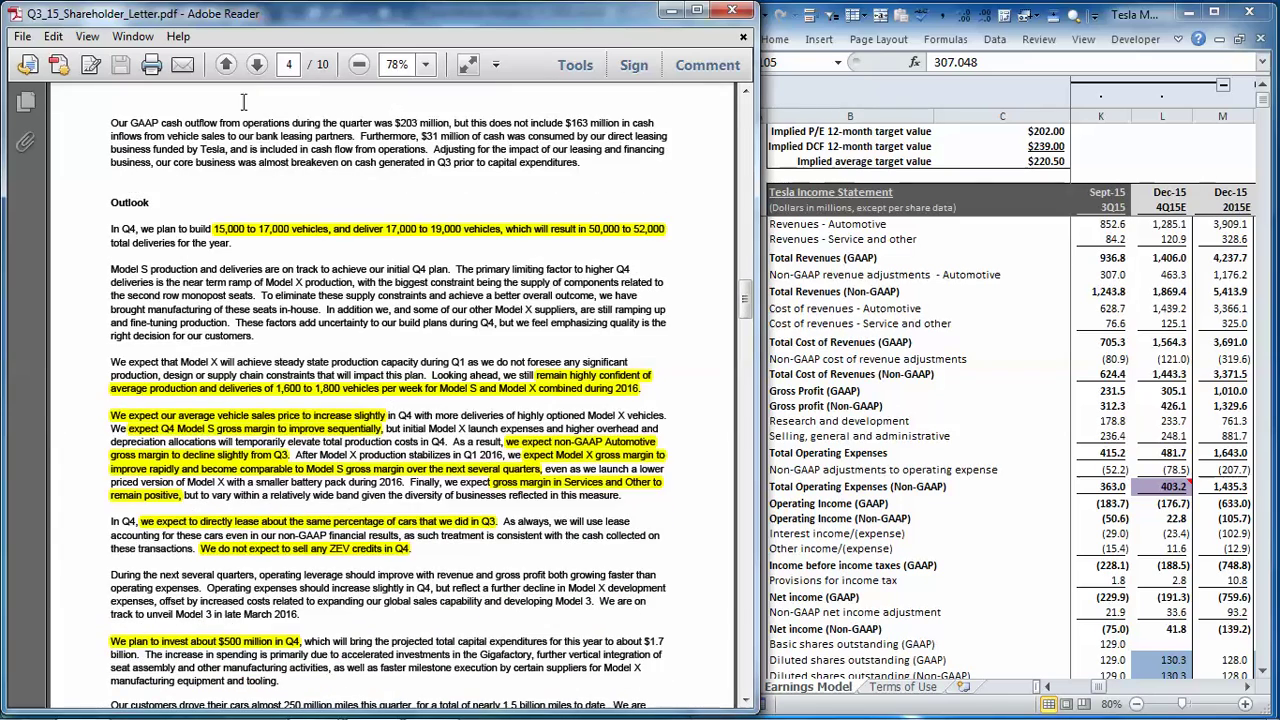
scroll(477, 252, down, 1)
scroll(460, 160, down, 1)
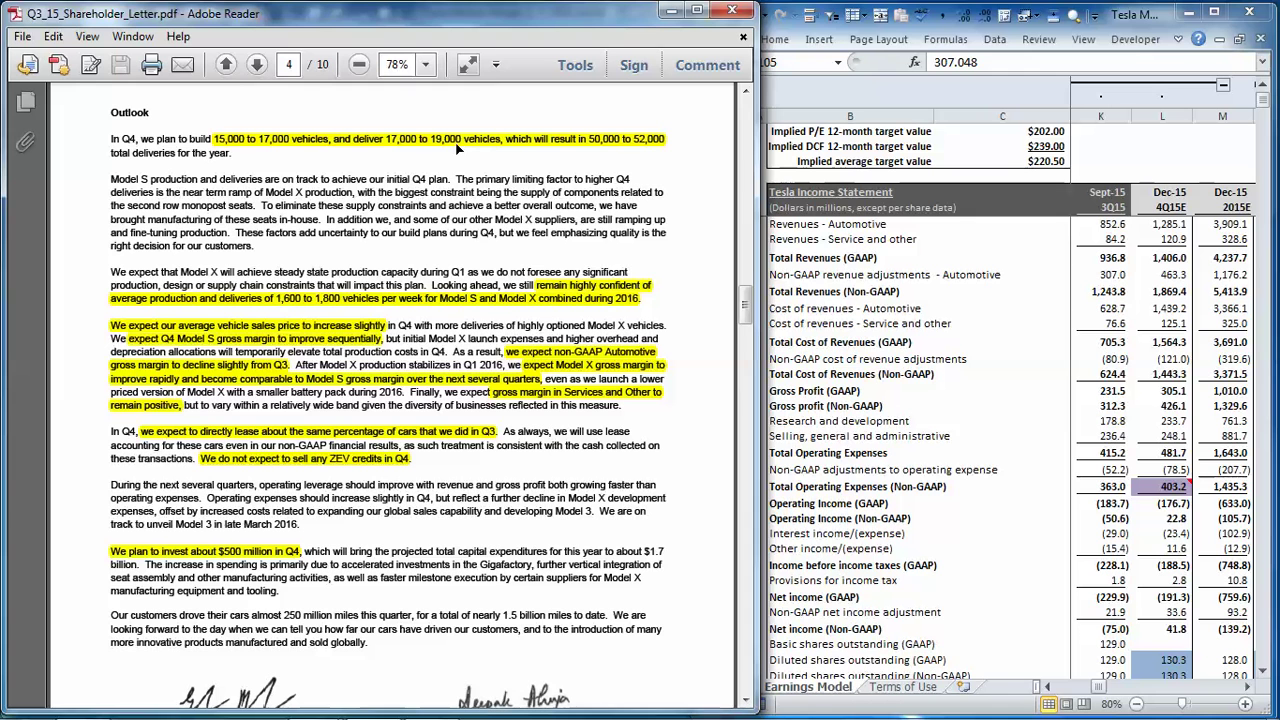
click(267, 147)
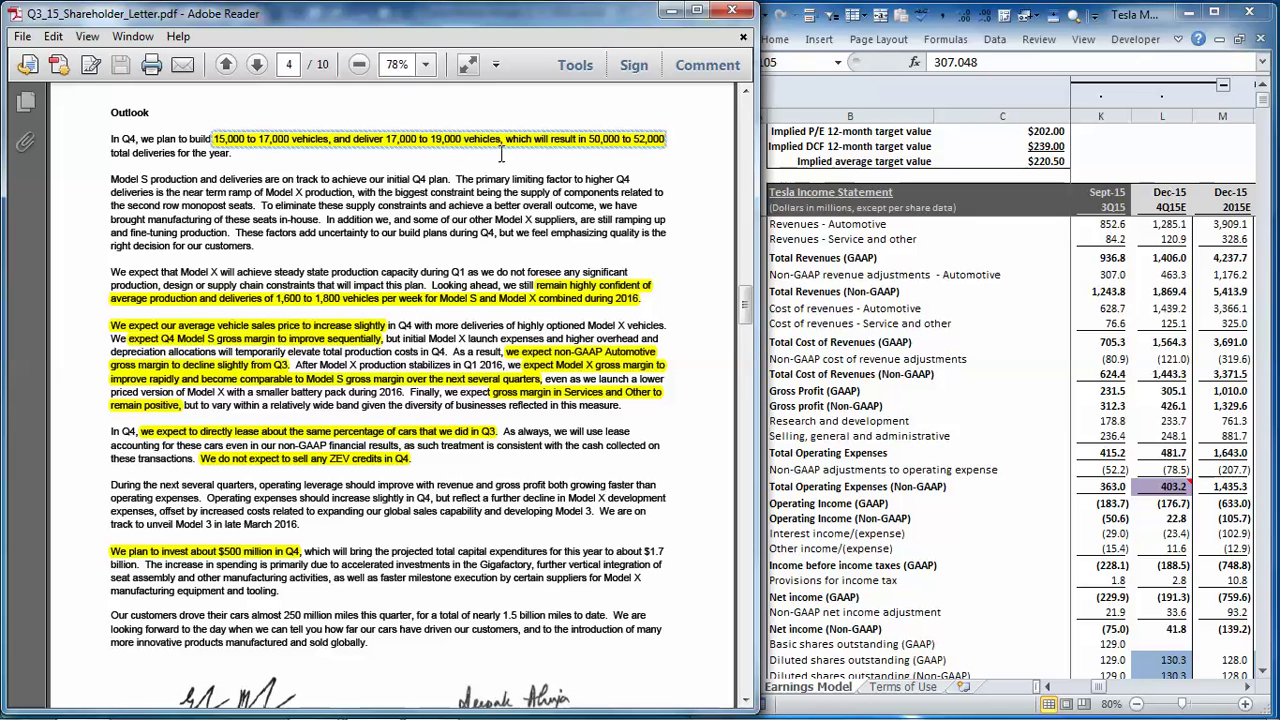
click(1198, 350)
scroll(1199, 388, down, 1)
Check the Q4 deliveries (18,000) and 2015 total (51,180) formulas against the letter's 2016 guidance
scroll(1199, 388, down, 5)
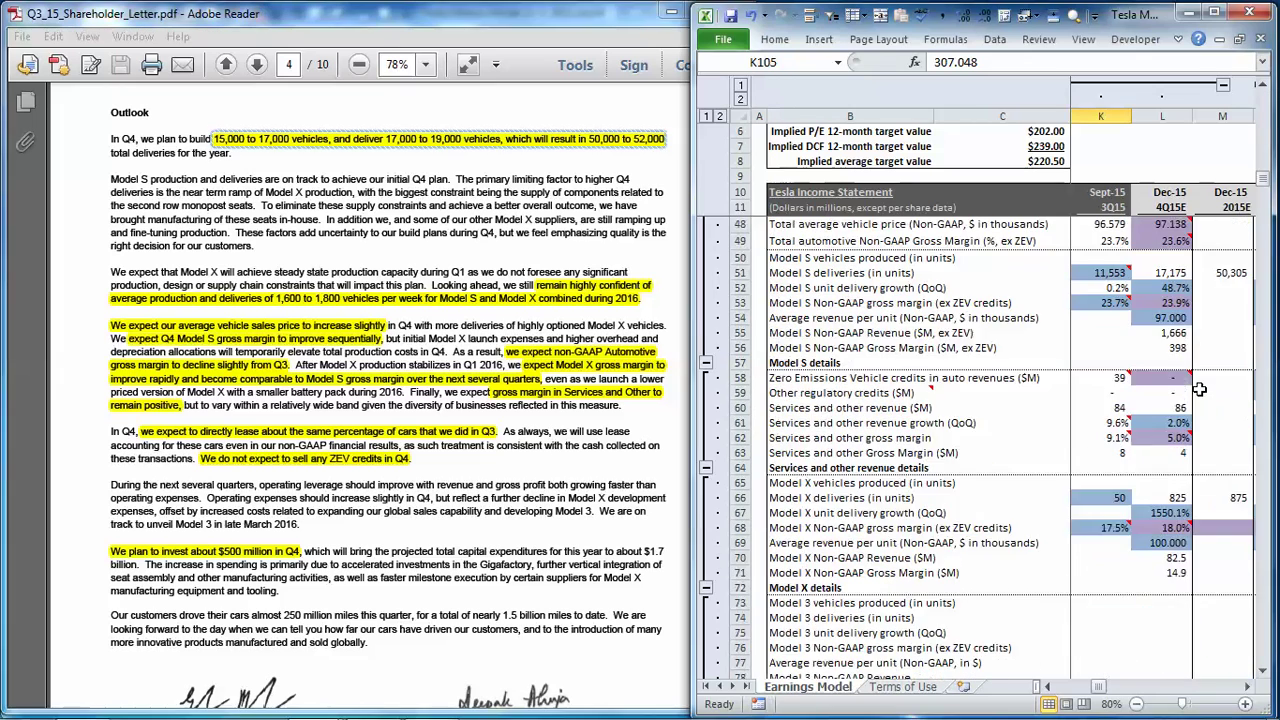
scroll(1190, 350, down, 5)
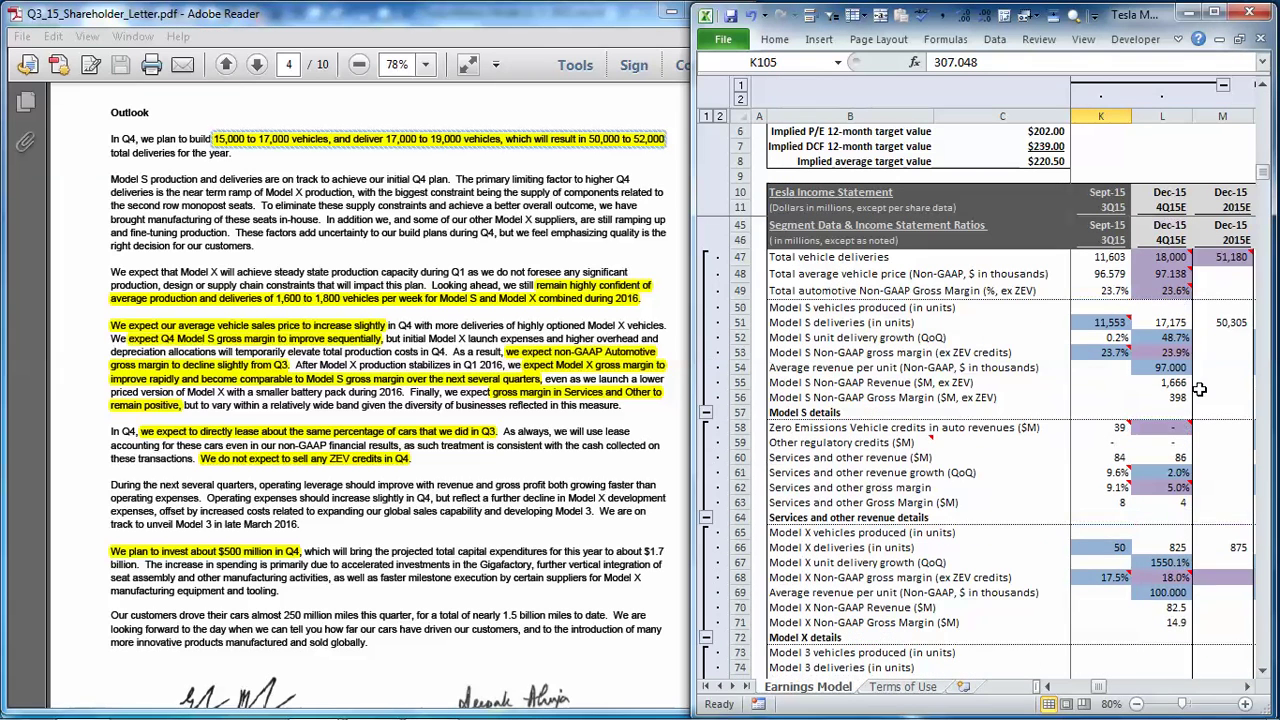
click(1160, 260)
mouse_move(1162, 273)
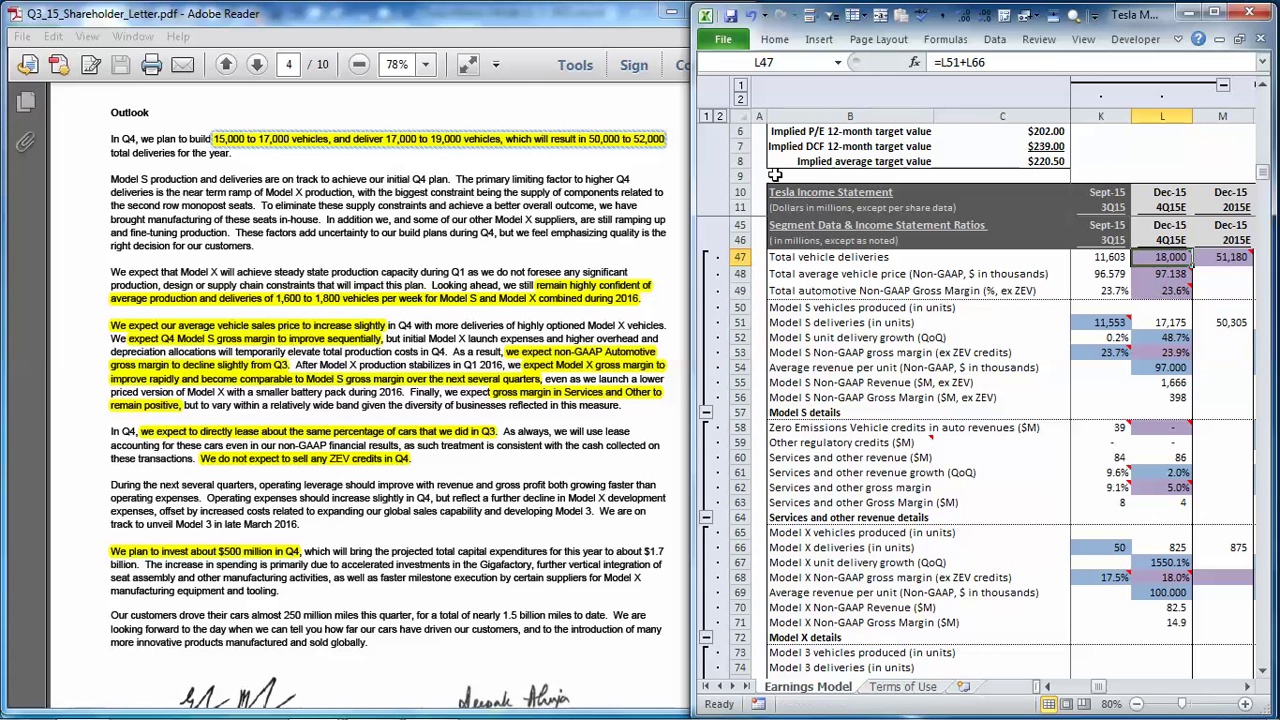
click(1228, 258)
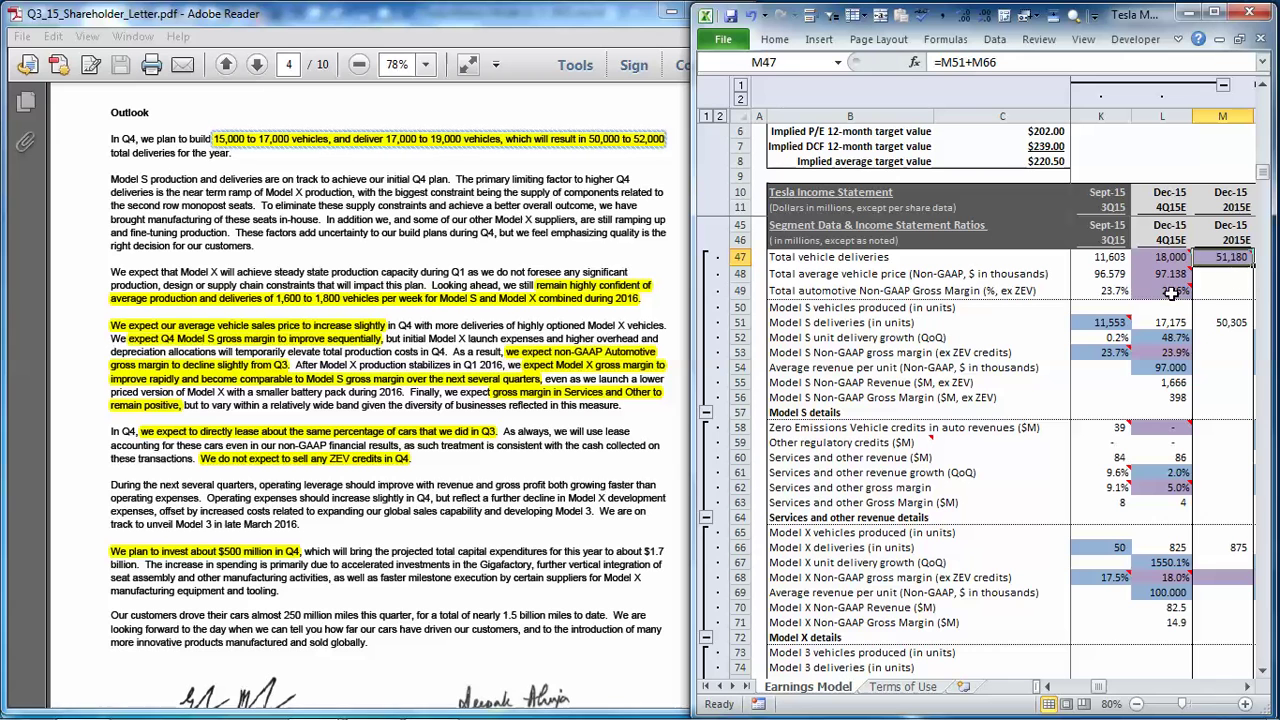
click(577, 304)
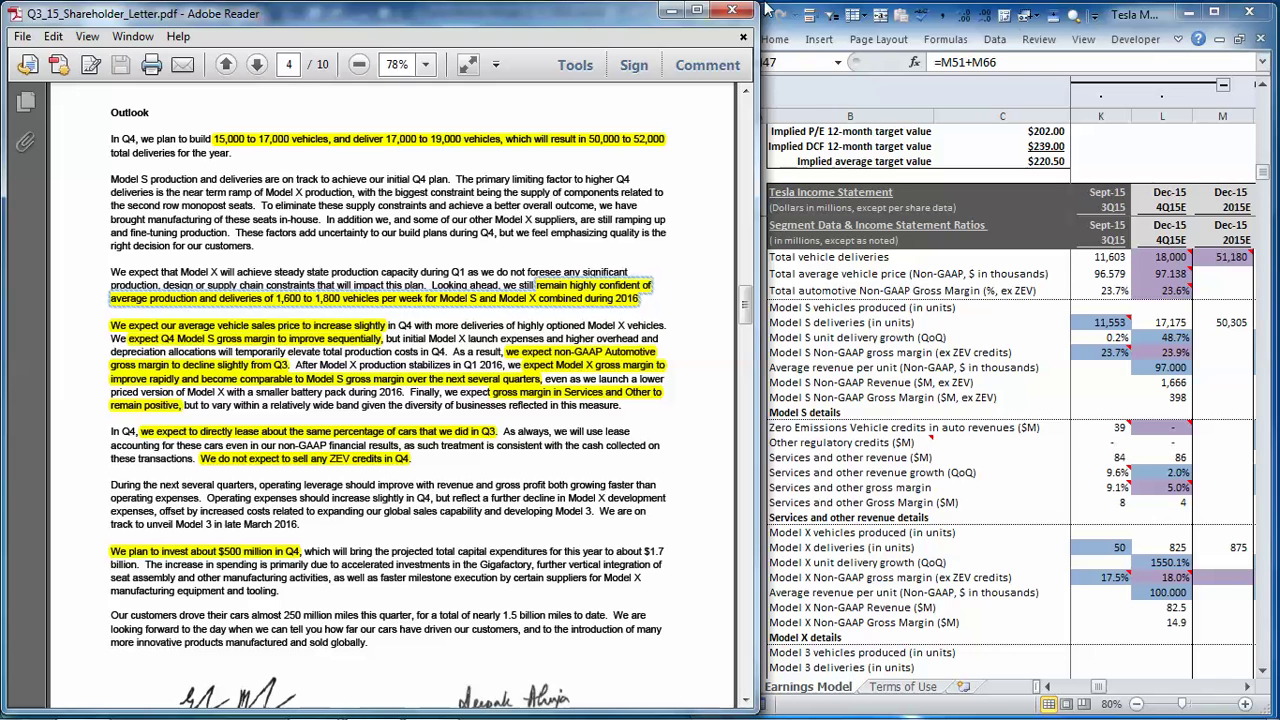
click(1213, 11)
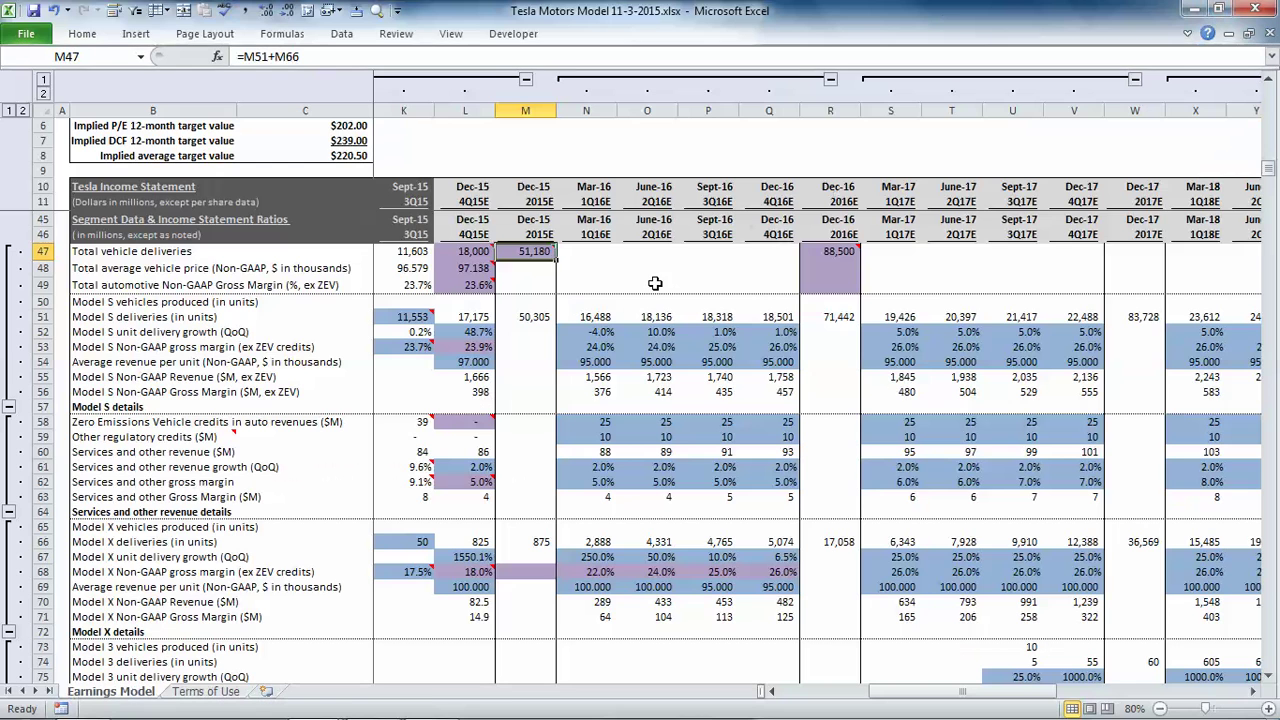
Trace the 2016 total of 88,500 deliveries to Model S 71,442 plus Model X 17,058
click(828, 254)
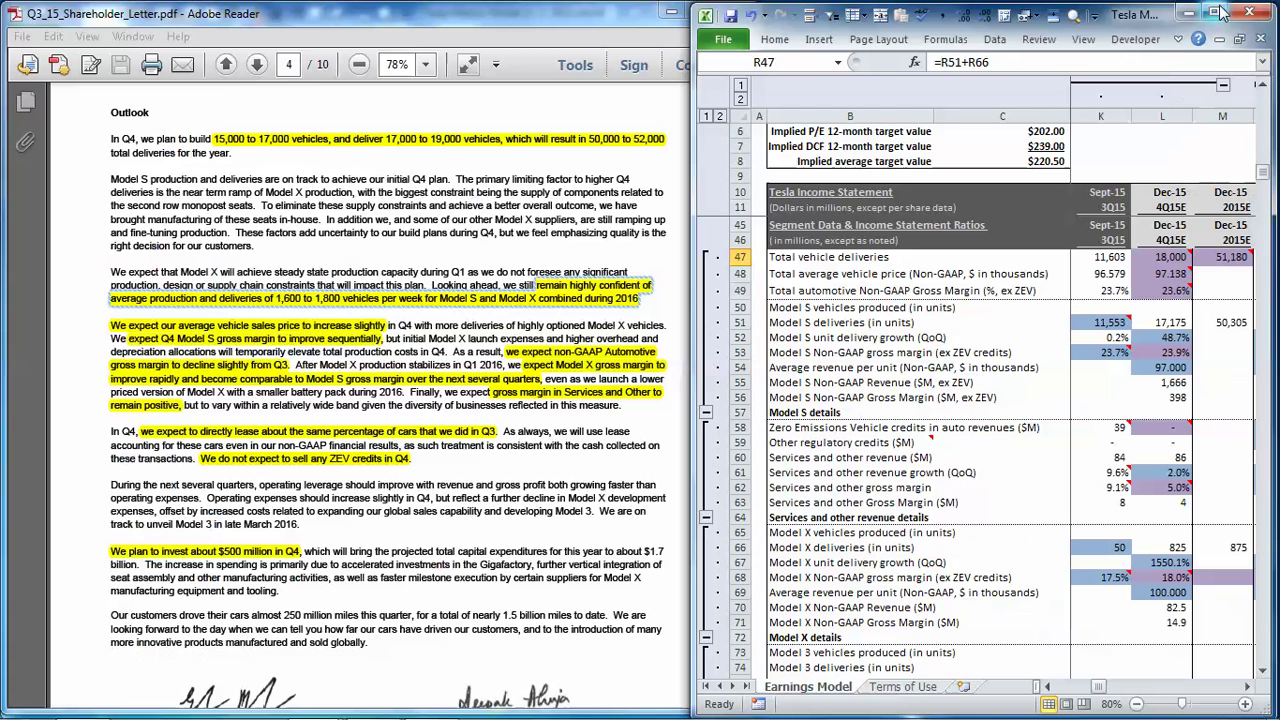
click(1218, 8)
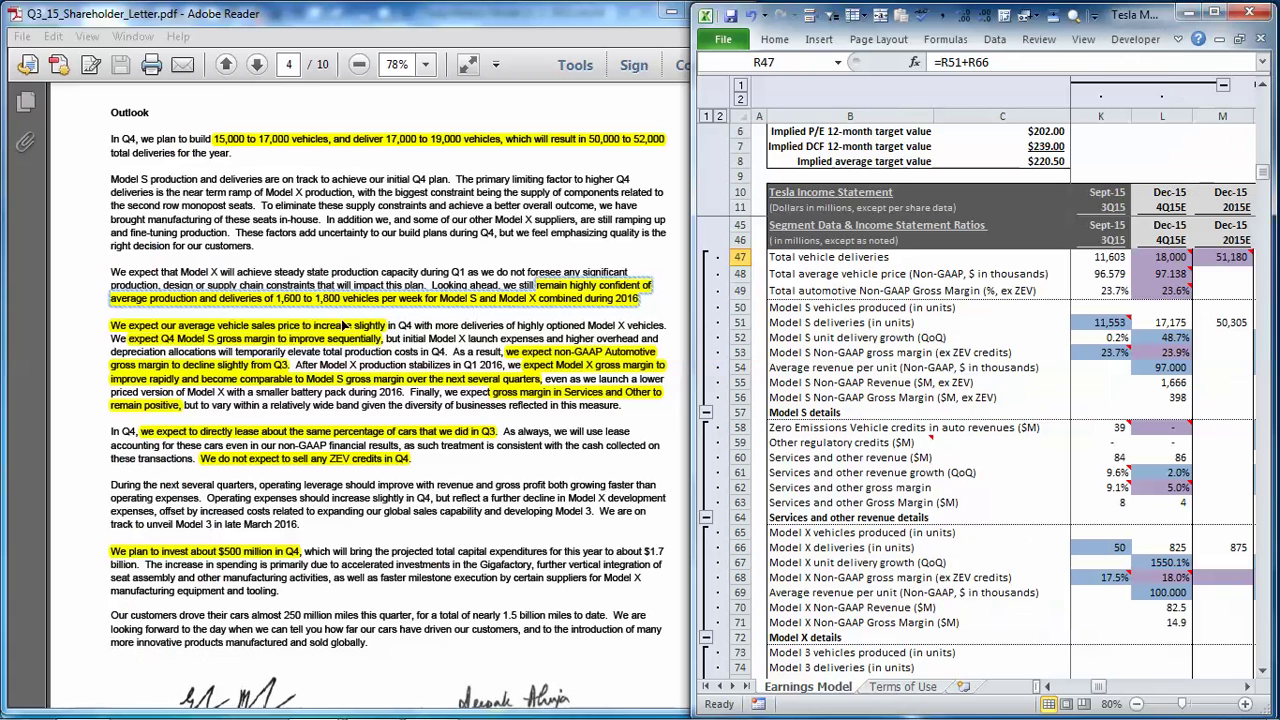
click(300, 325)
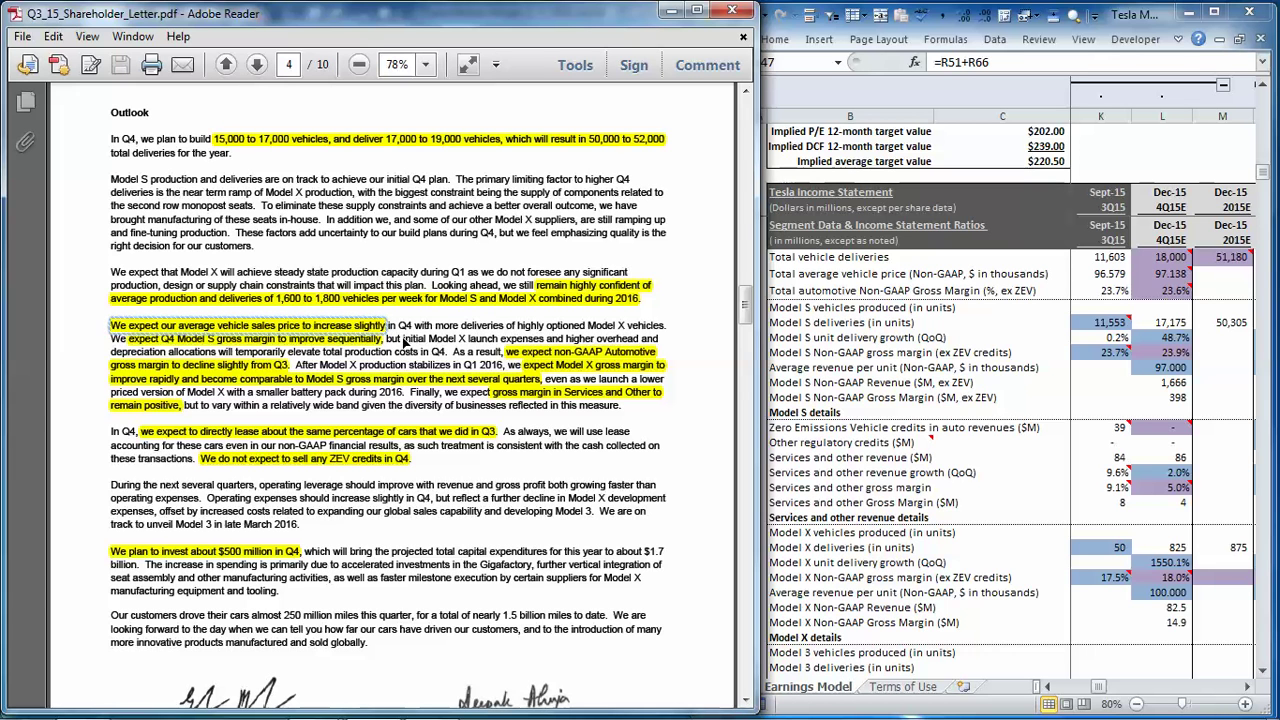
click(1148, 278)
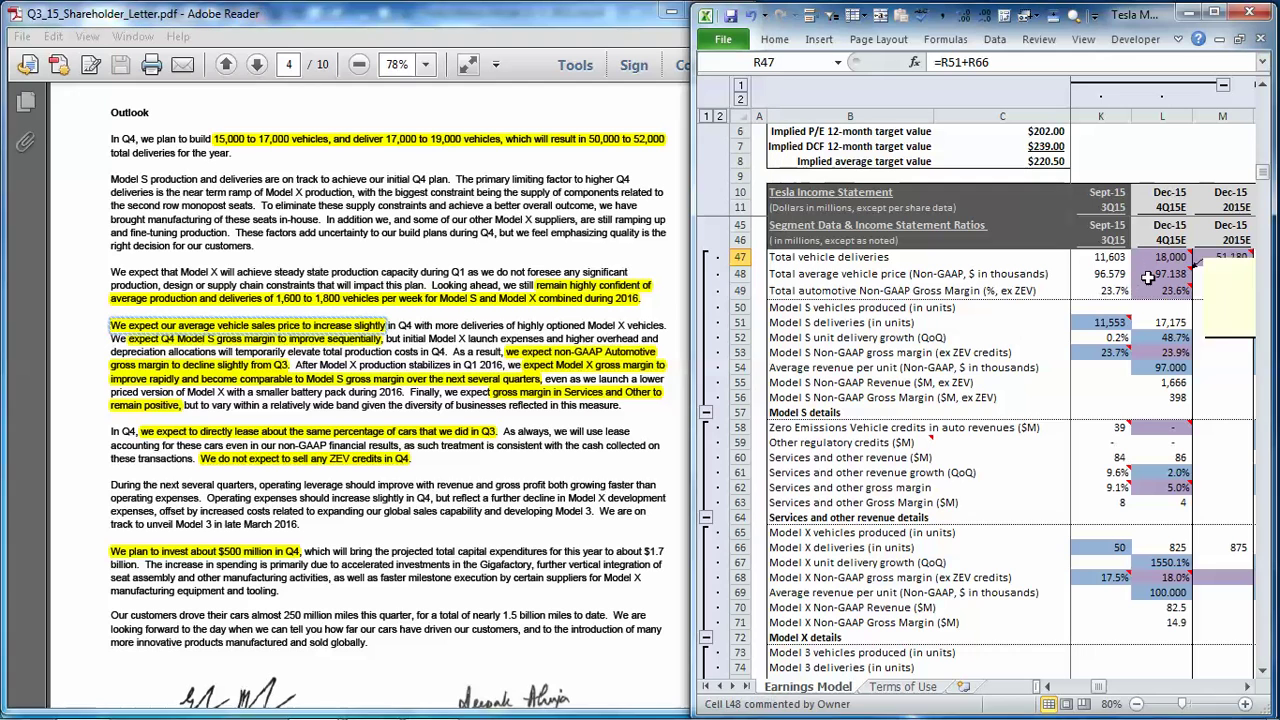
mouse_move(1162, 273)
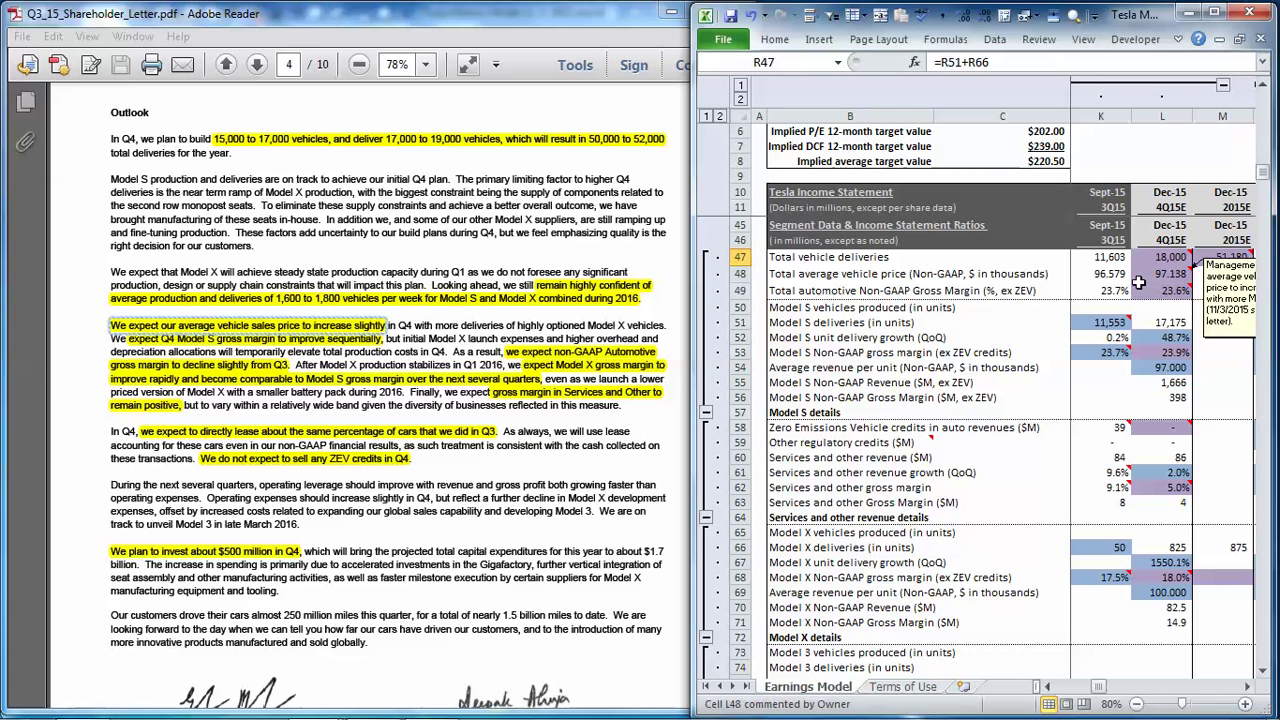
click(1135, 279)
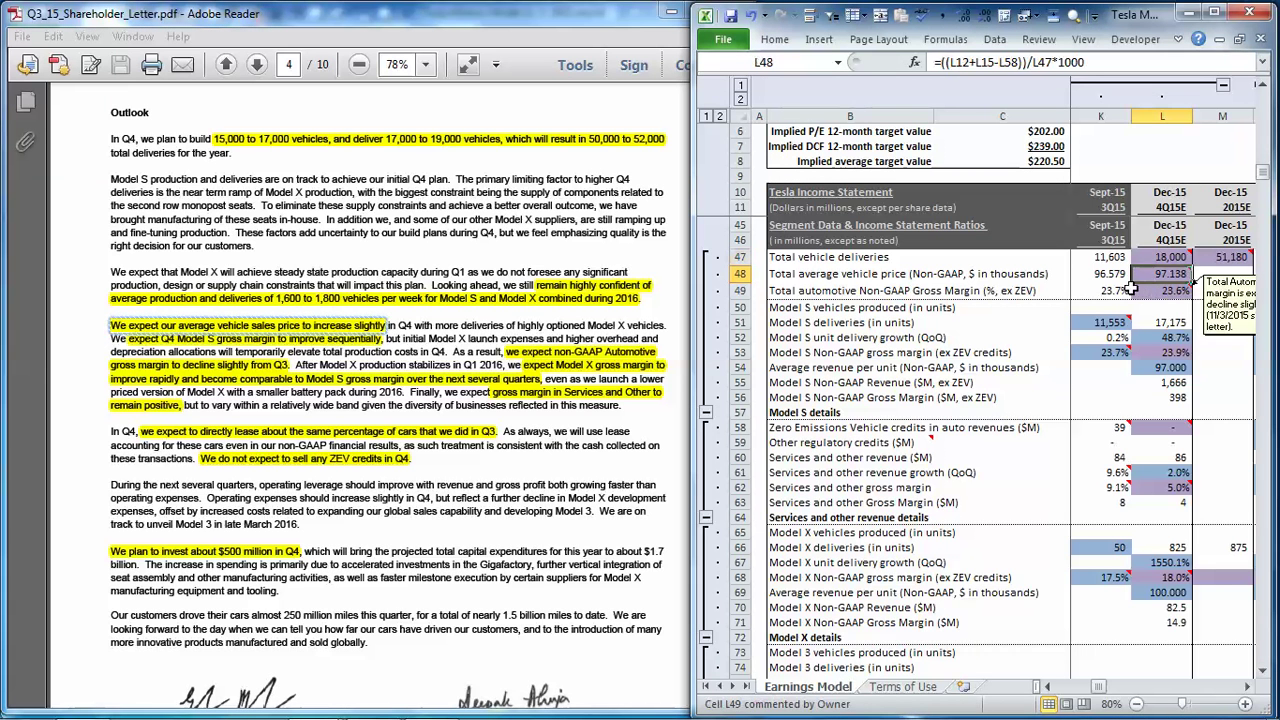
key(Left)
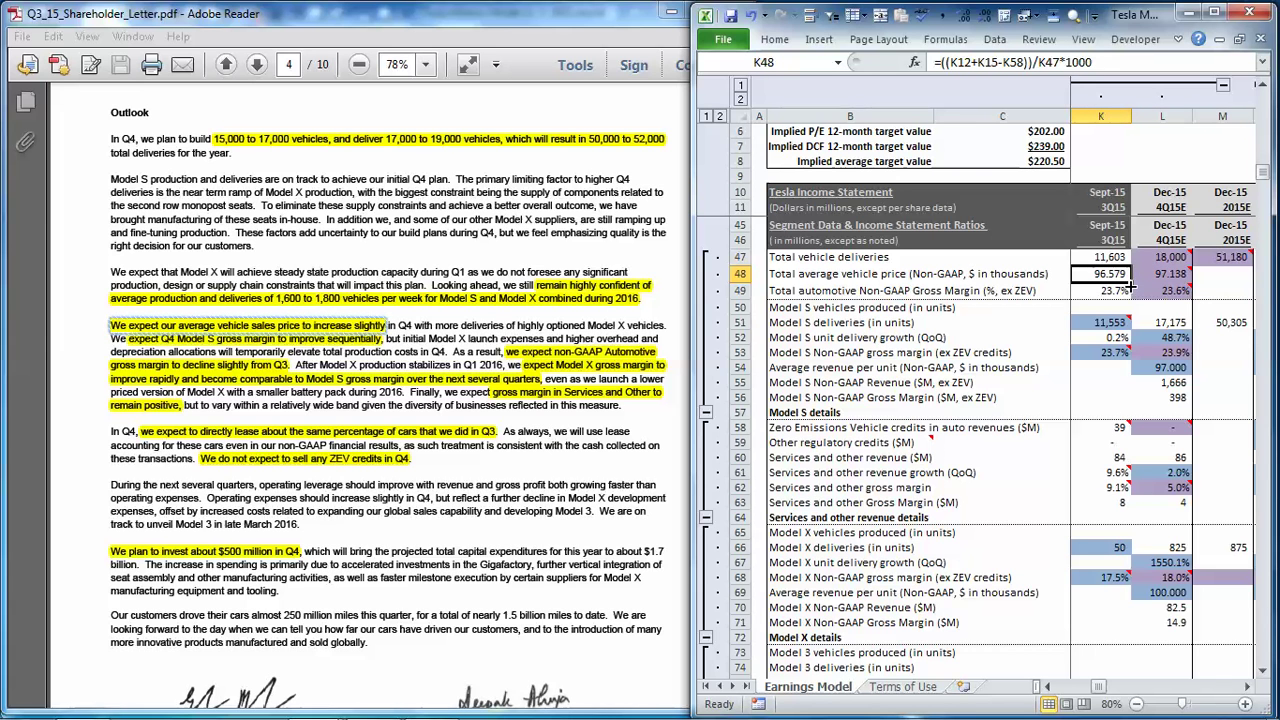
key(Right)
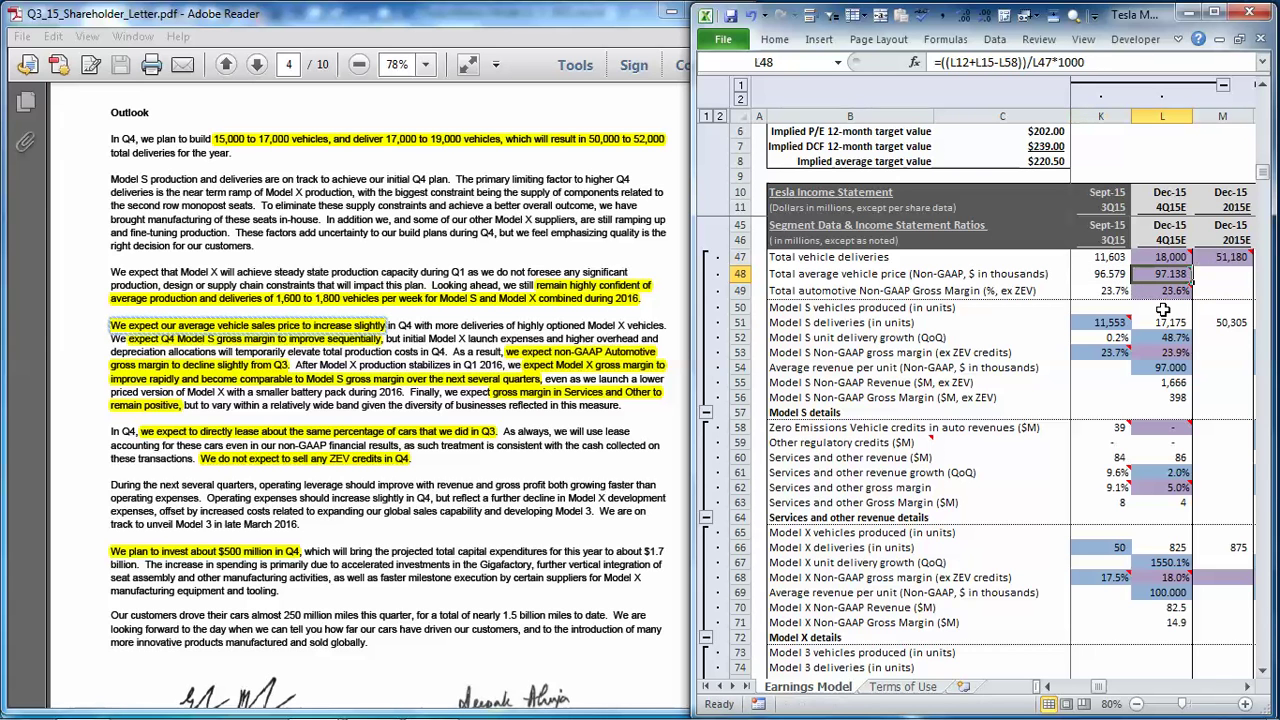
click(265, 351)
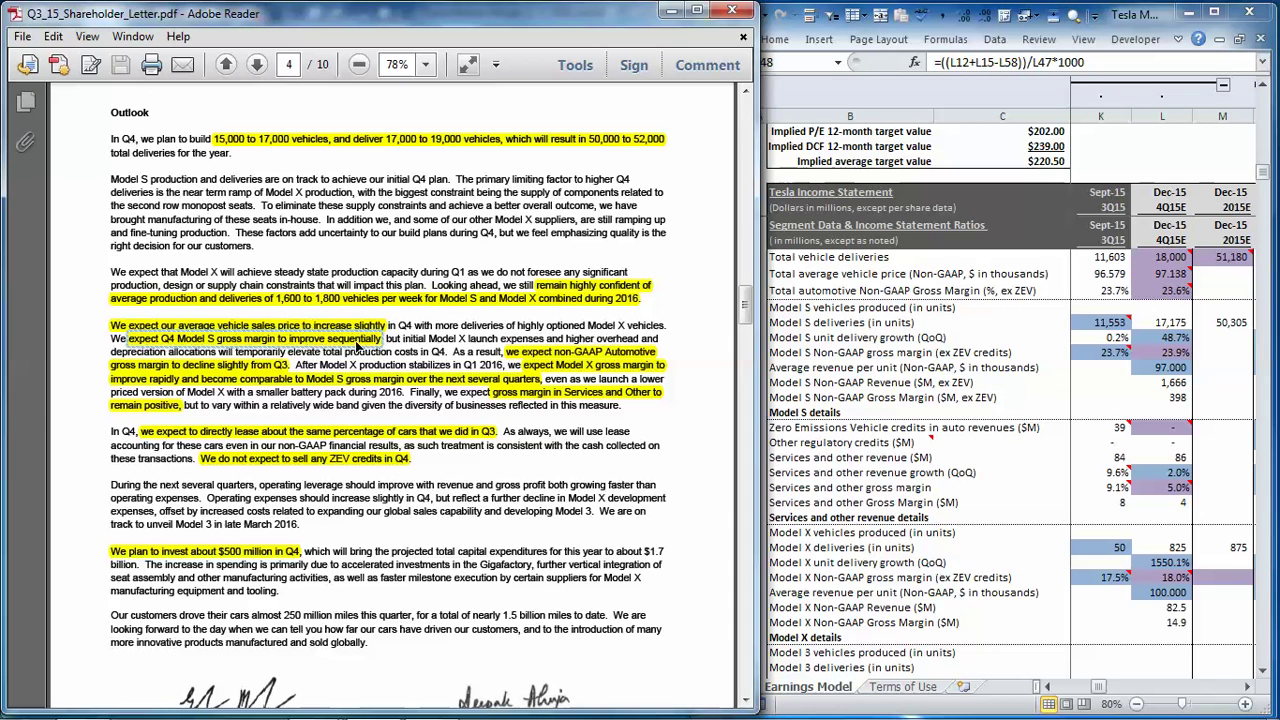
click(1166, 360)
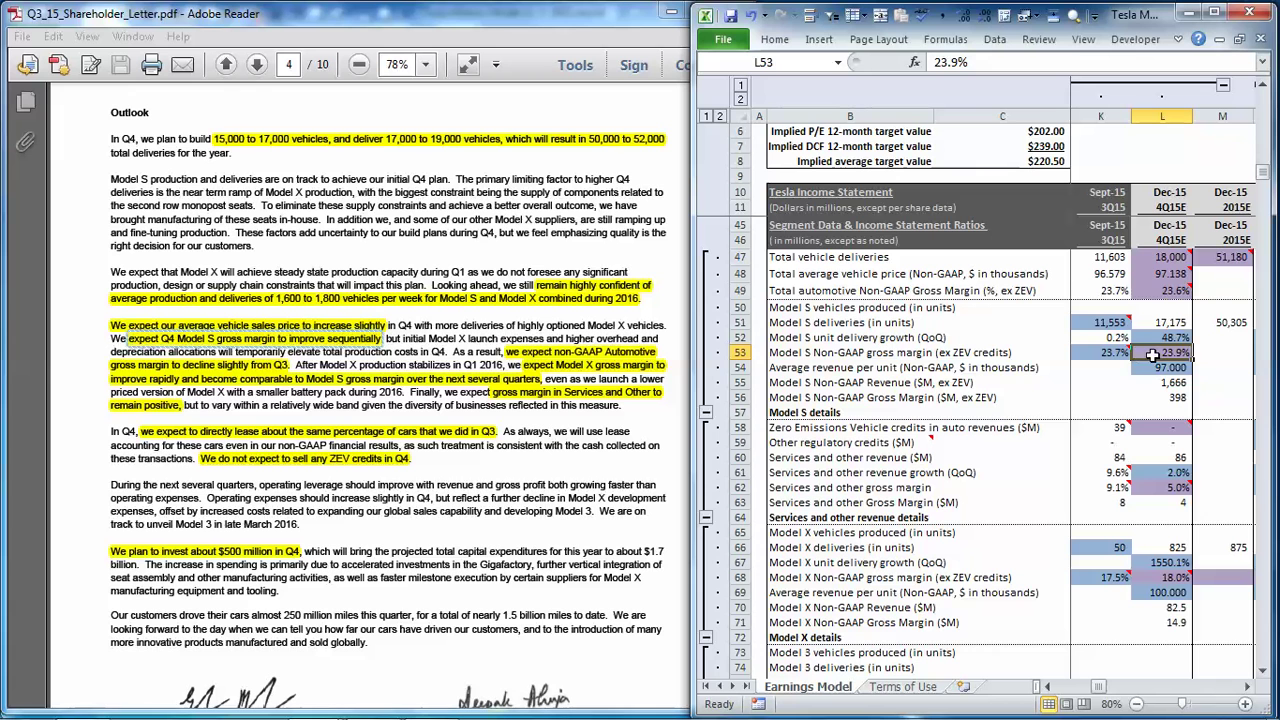
click(549, 362)
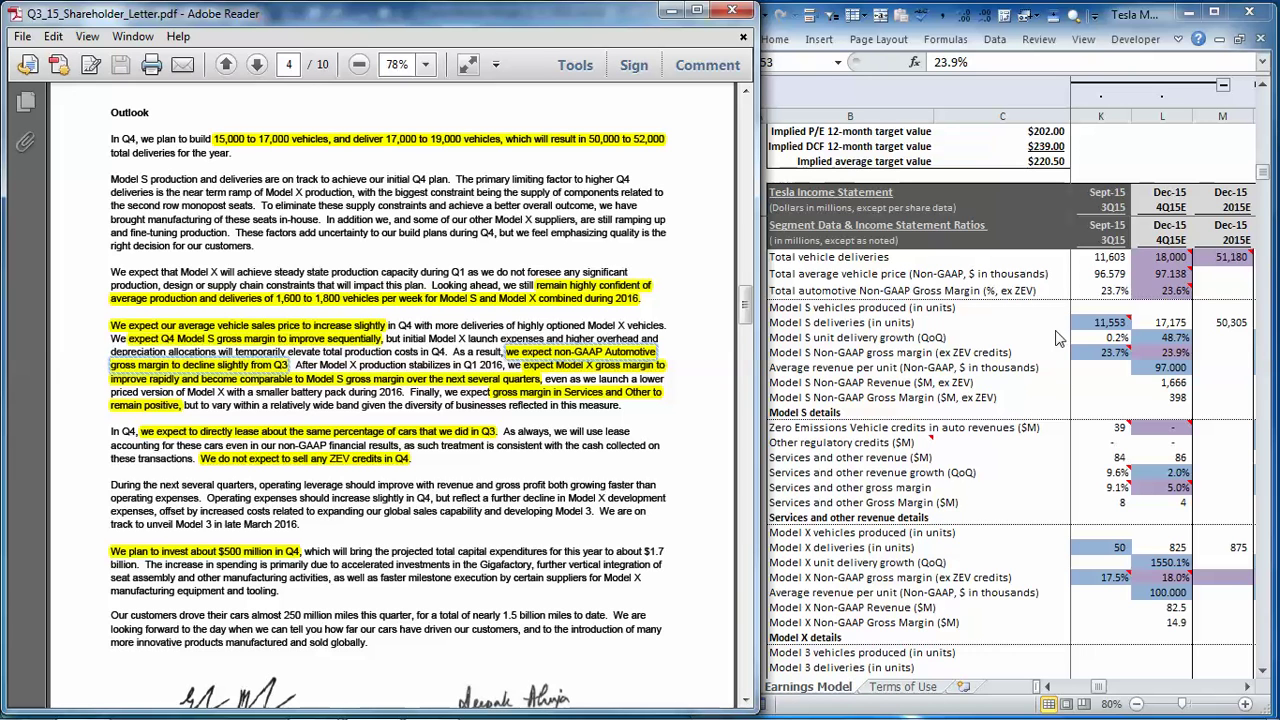
key(alt+Tab)
click(1157, 291)
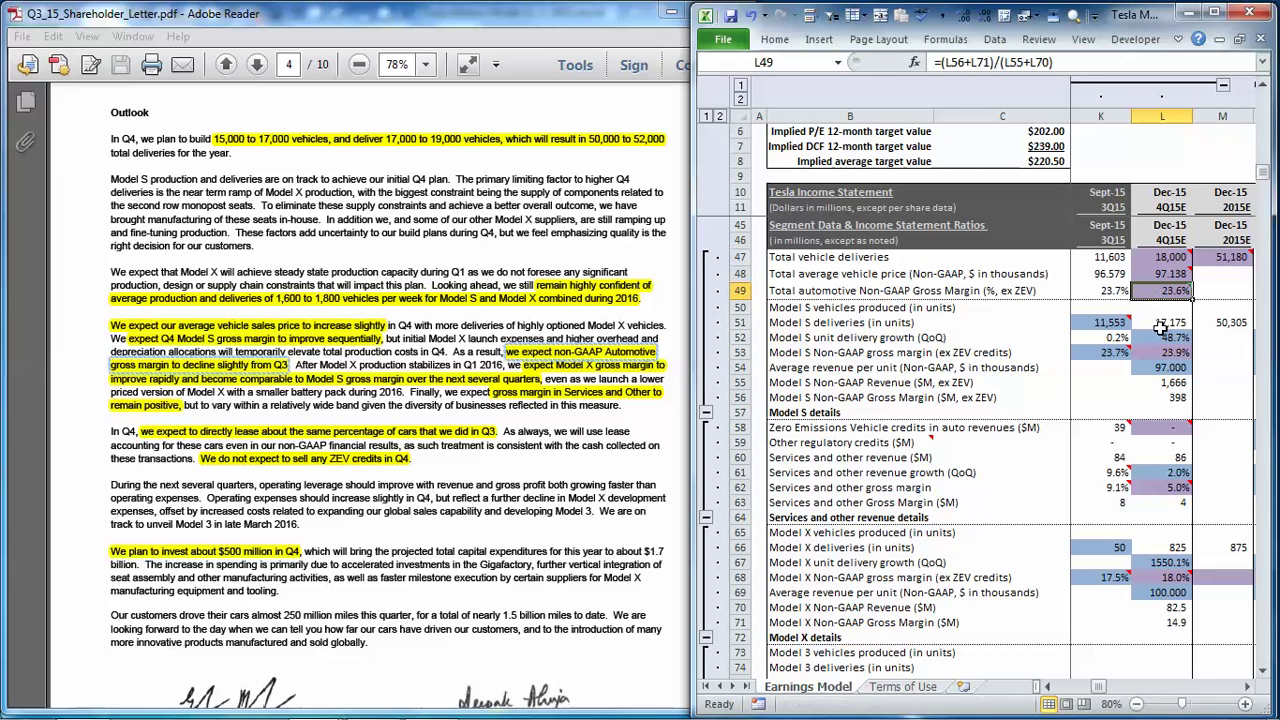
click(1157, 352)
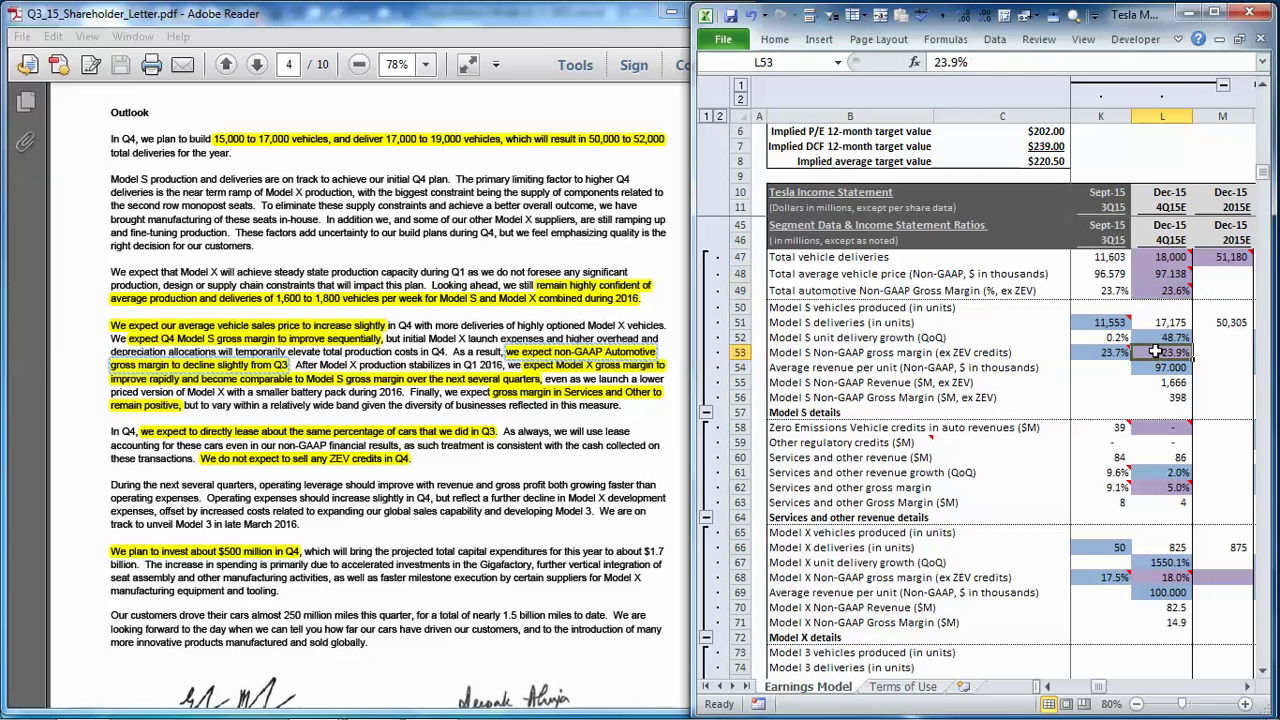
click(1160, 291)
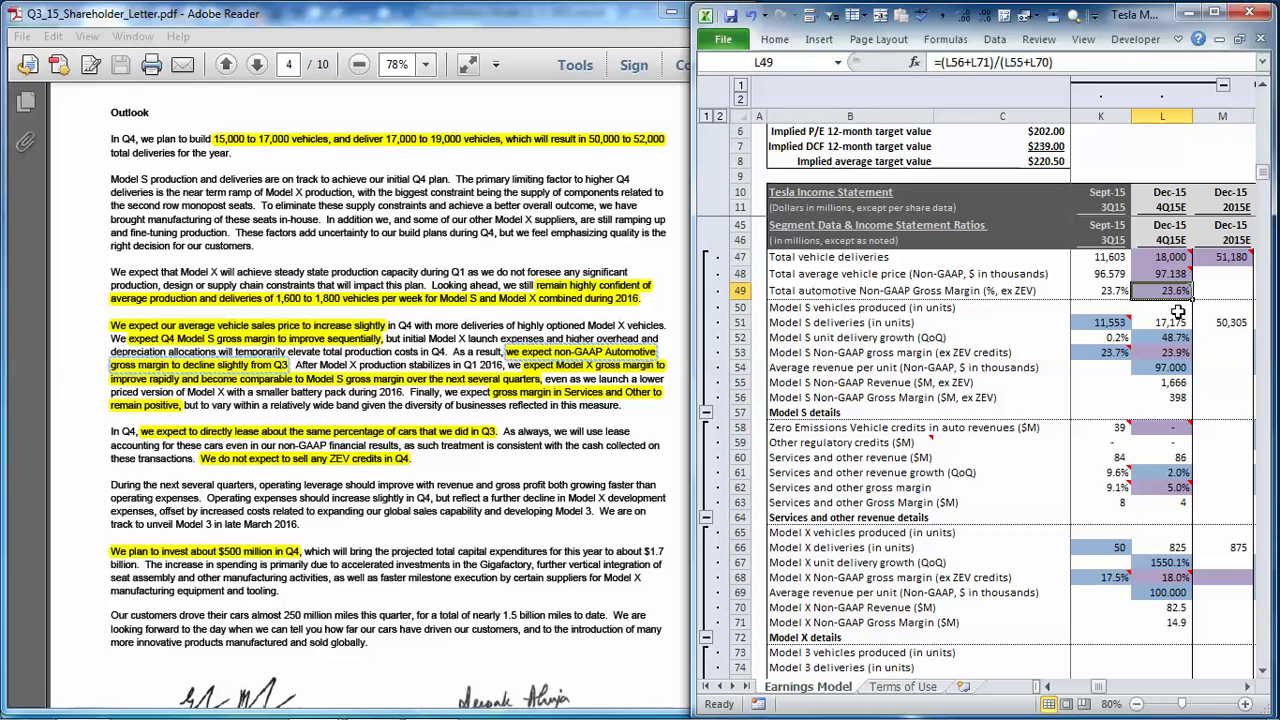
key(Left)
key(Right)
Read the letter's Outlook page, then maximize the Excel model
click(587, 372)
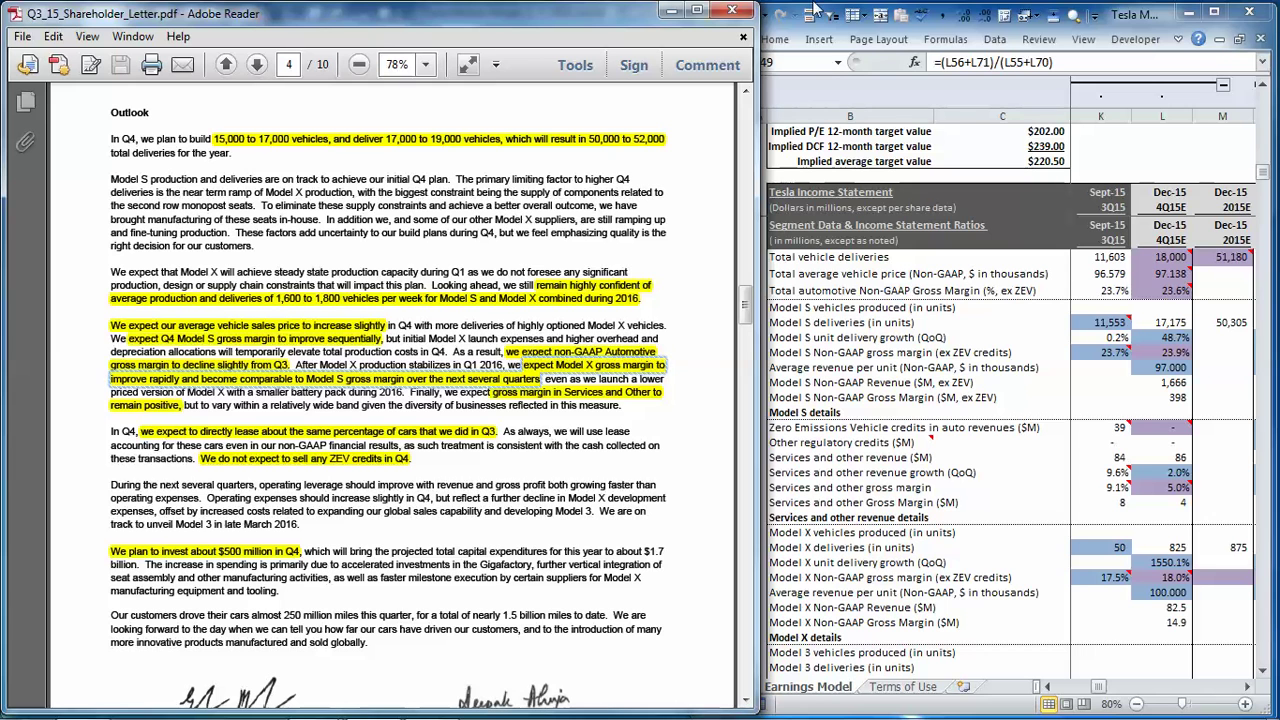
click(1215, 12)
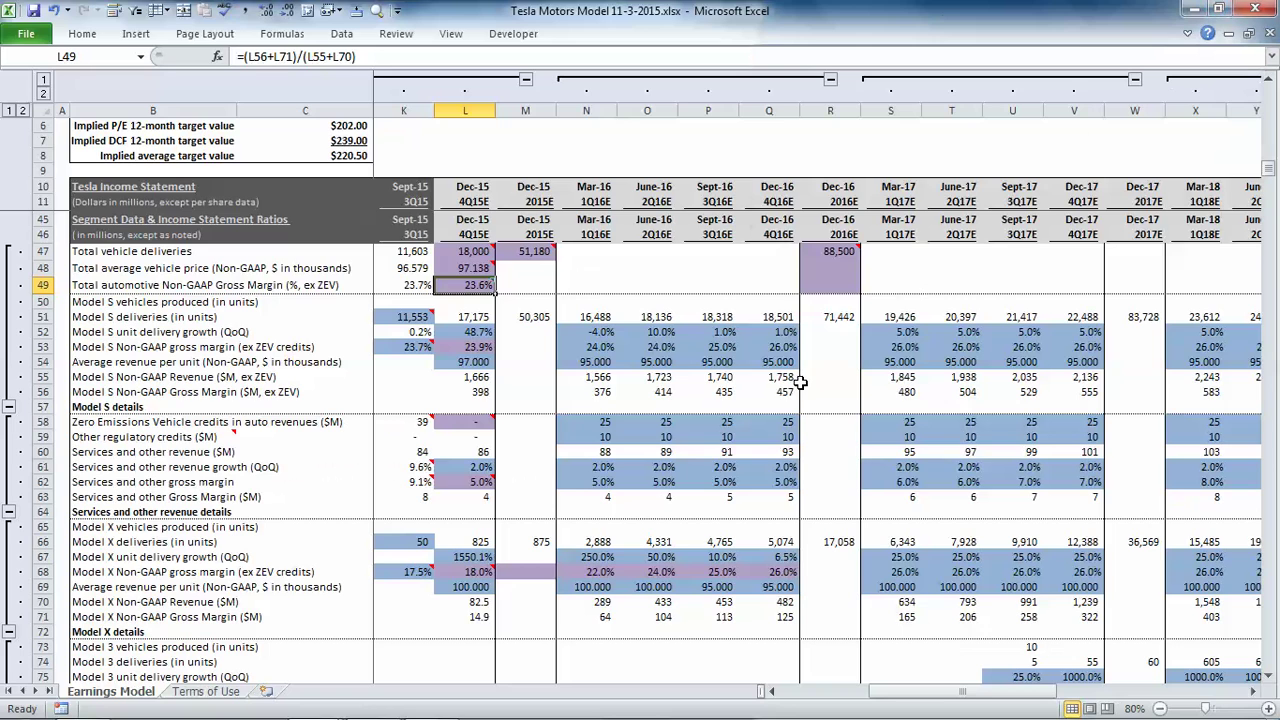
Review Model X margins for Q4 2015 (18%) and Q1 2016, and Q4 2016 Model S and X margins
click(572, 569)
mouse_move(470, 571)
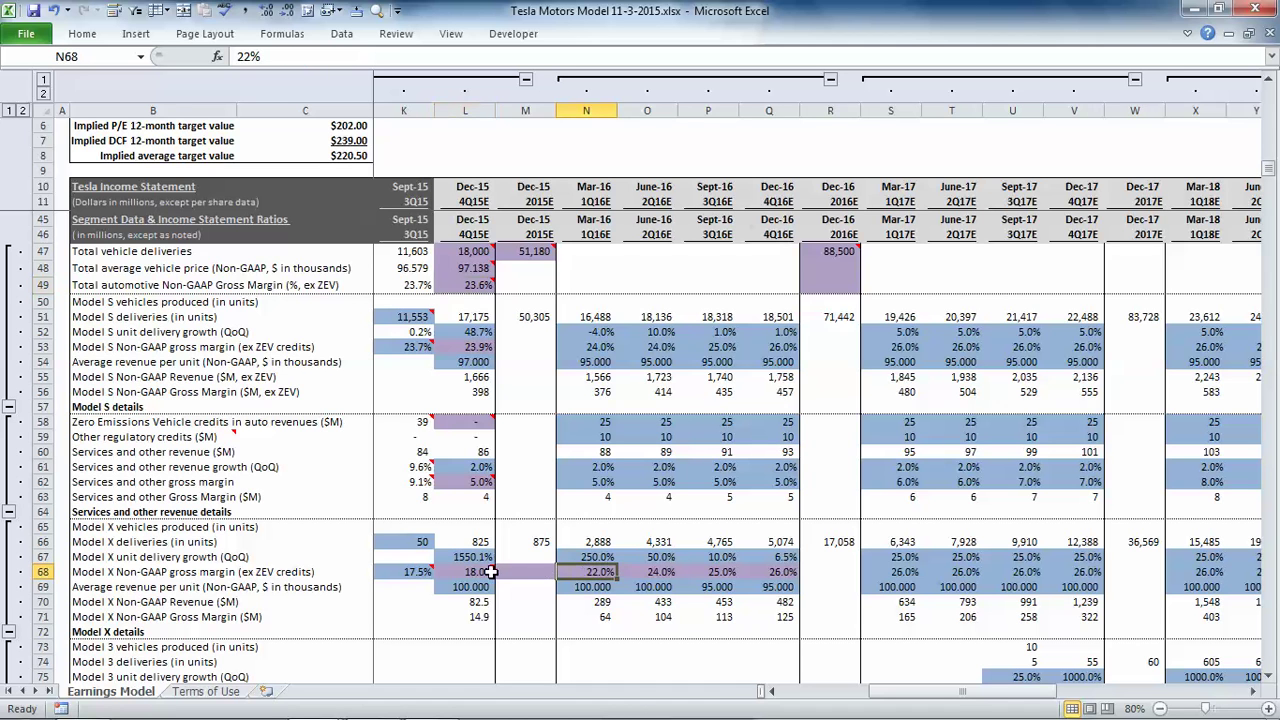
click(476, 572)
mouse_move(413, 572)
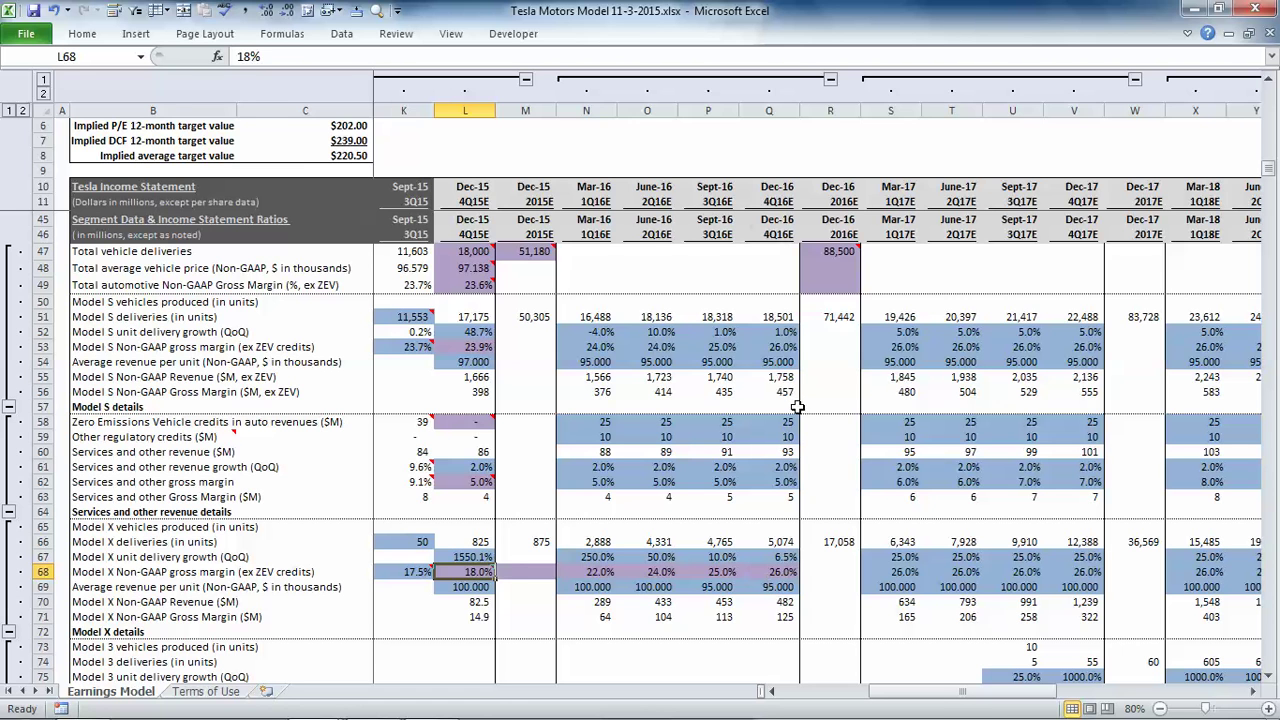
click(777, 350)
click(770, 572)
mouse_move(472, 572)
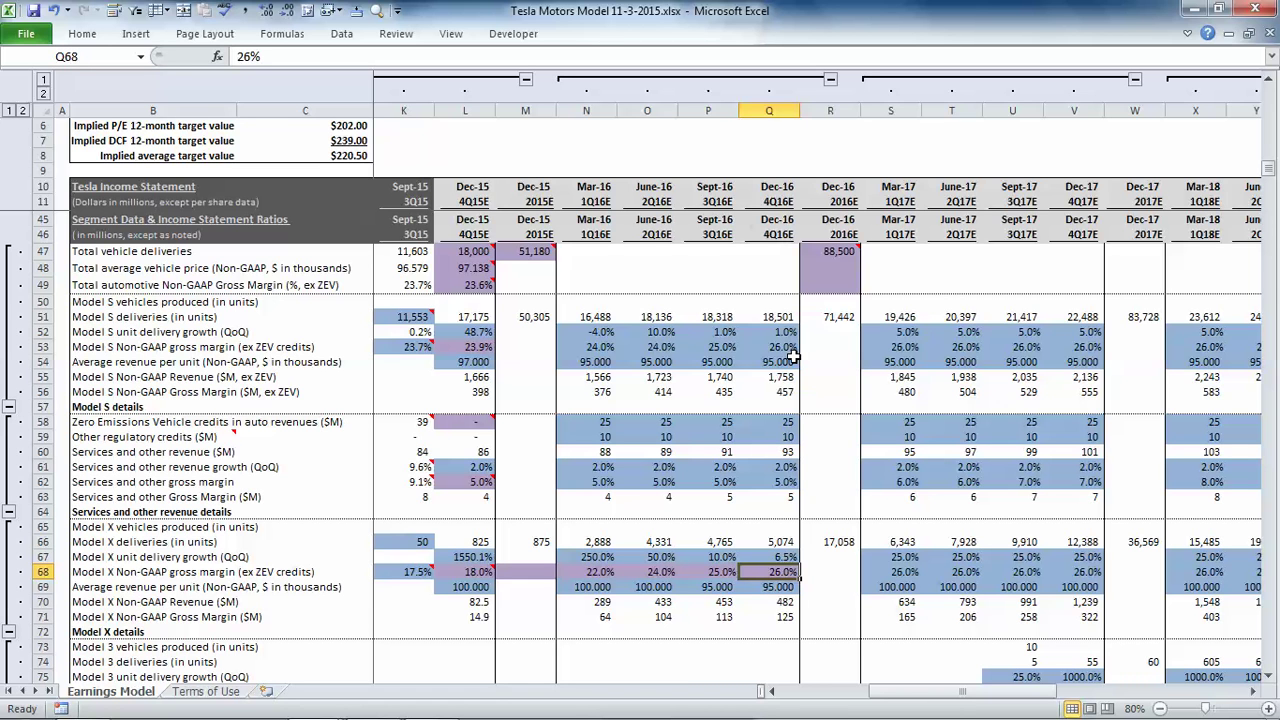
click(1218, 9)
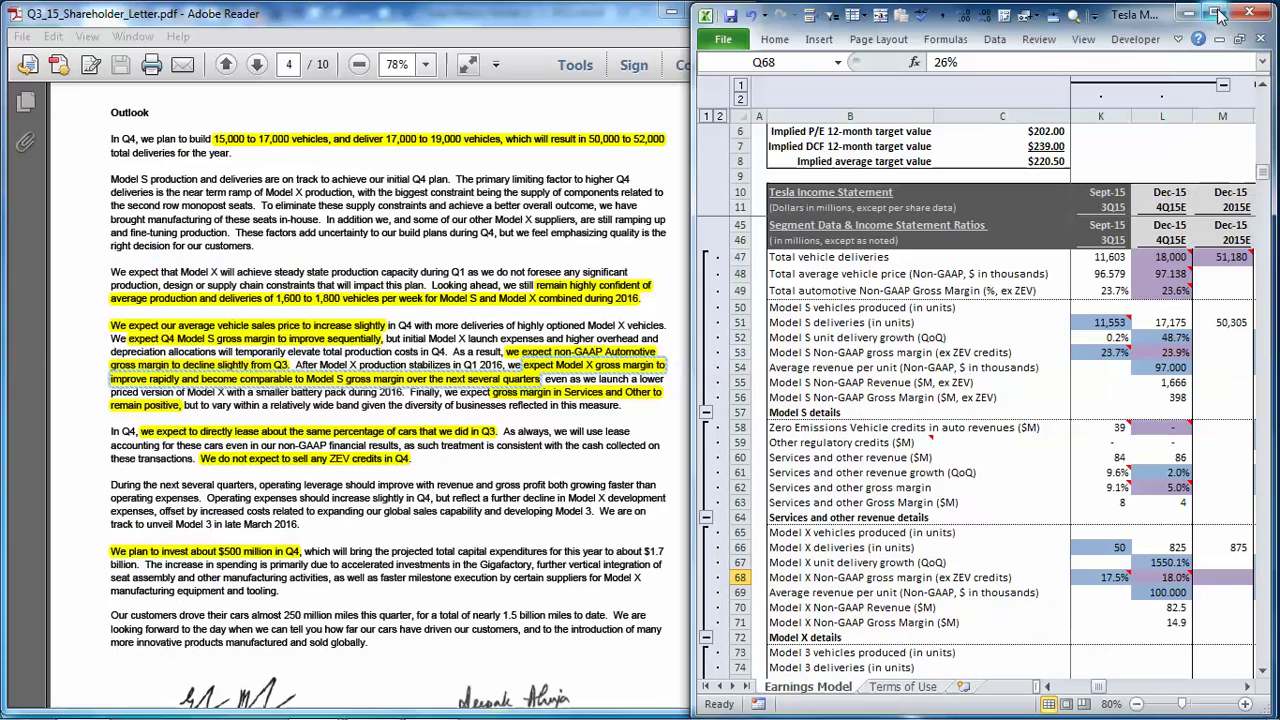
click(560, 397)
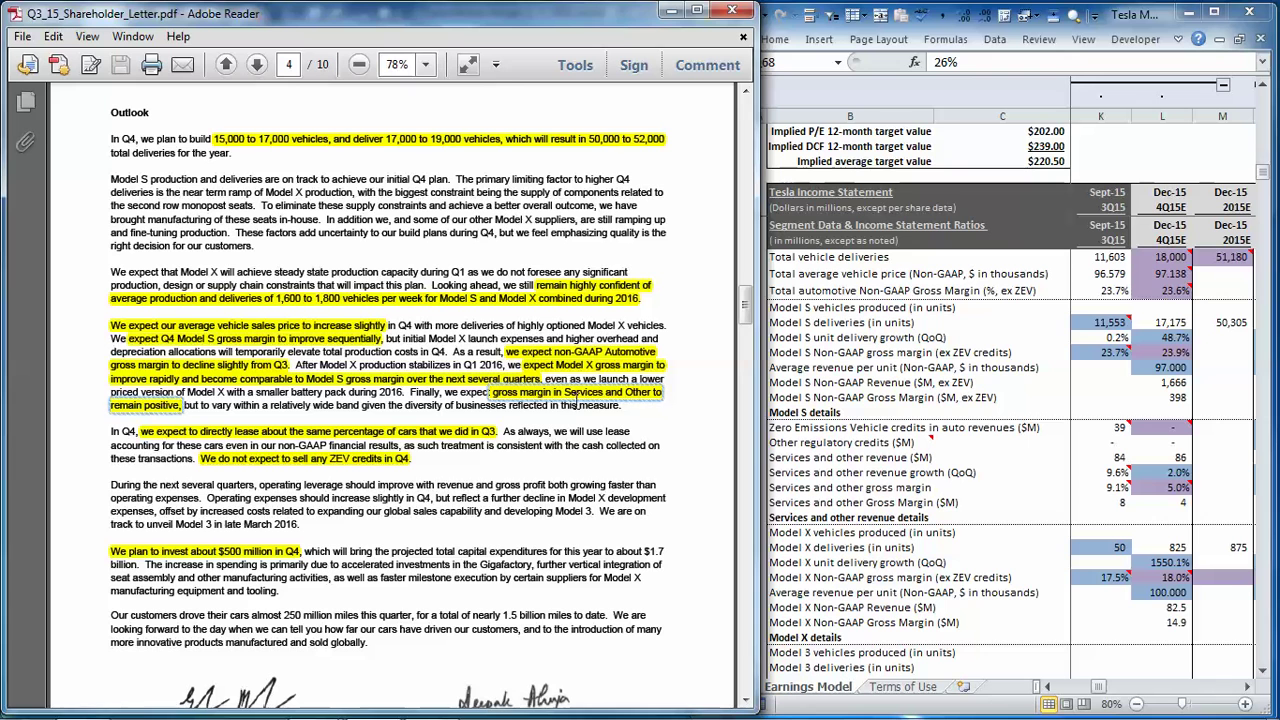
click(1103, 481)
mouse_move(1118, 487)
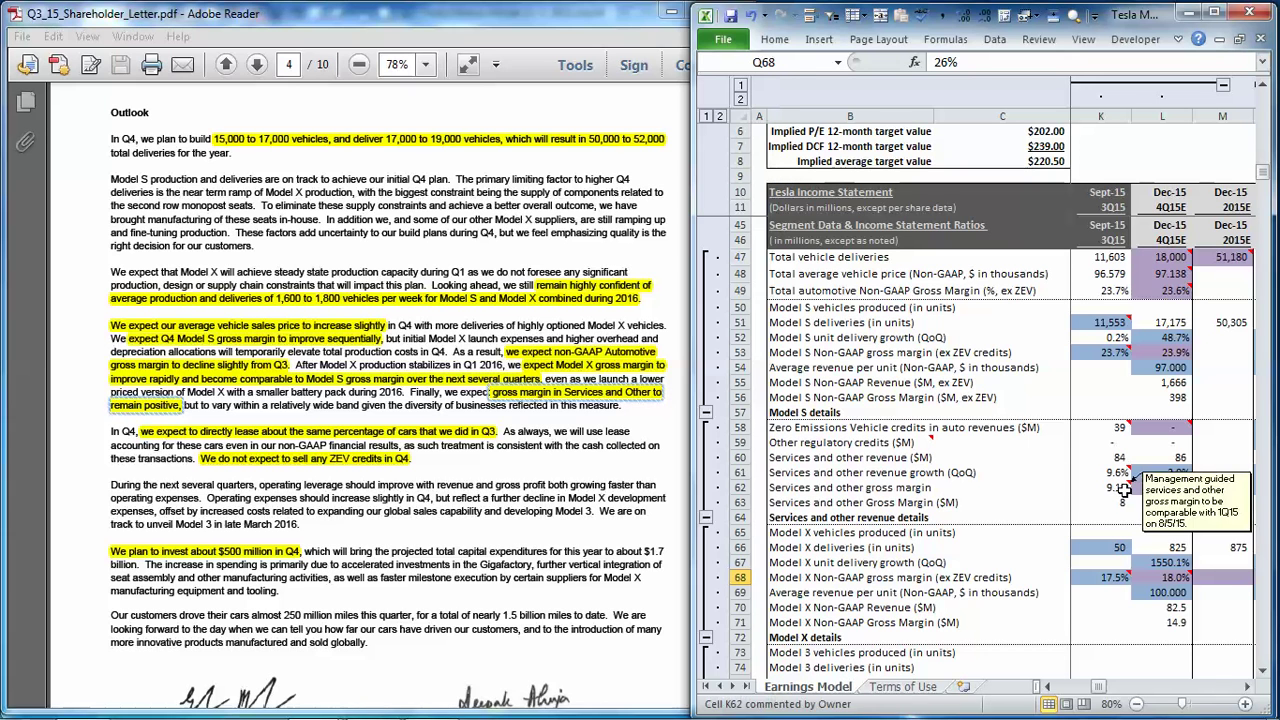
click(1136, 487)
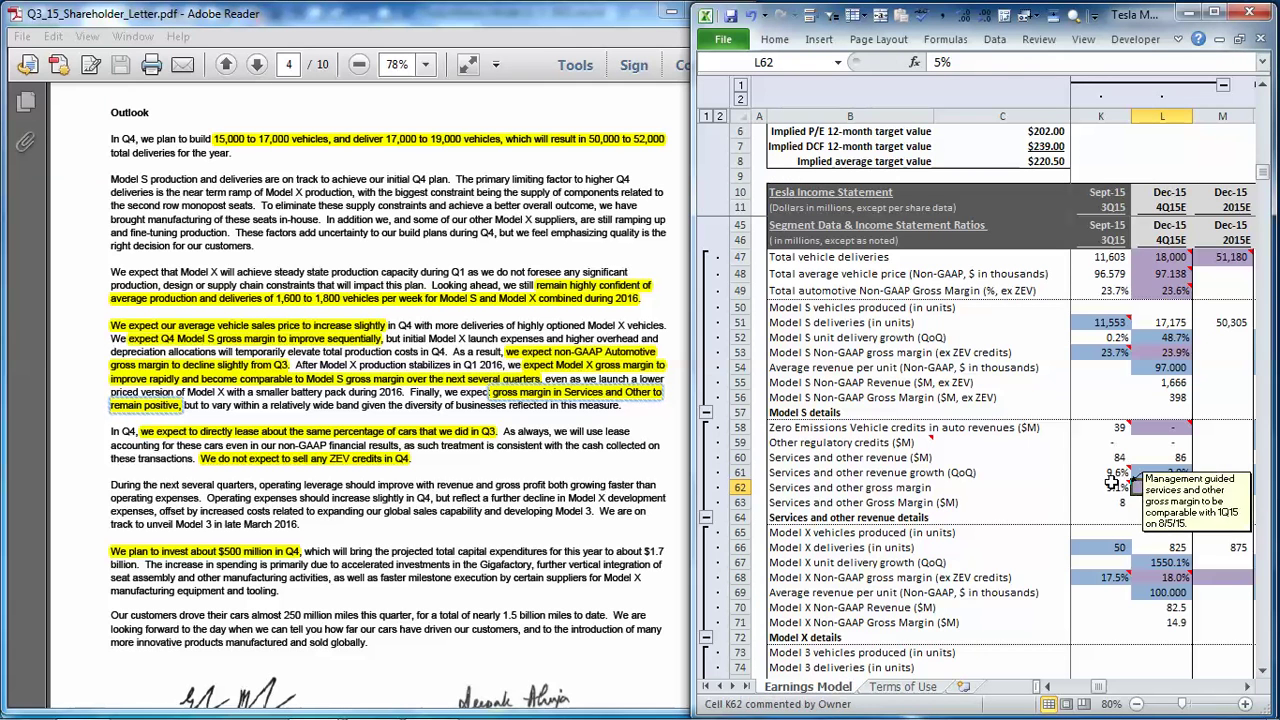
click(1110, 488)
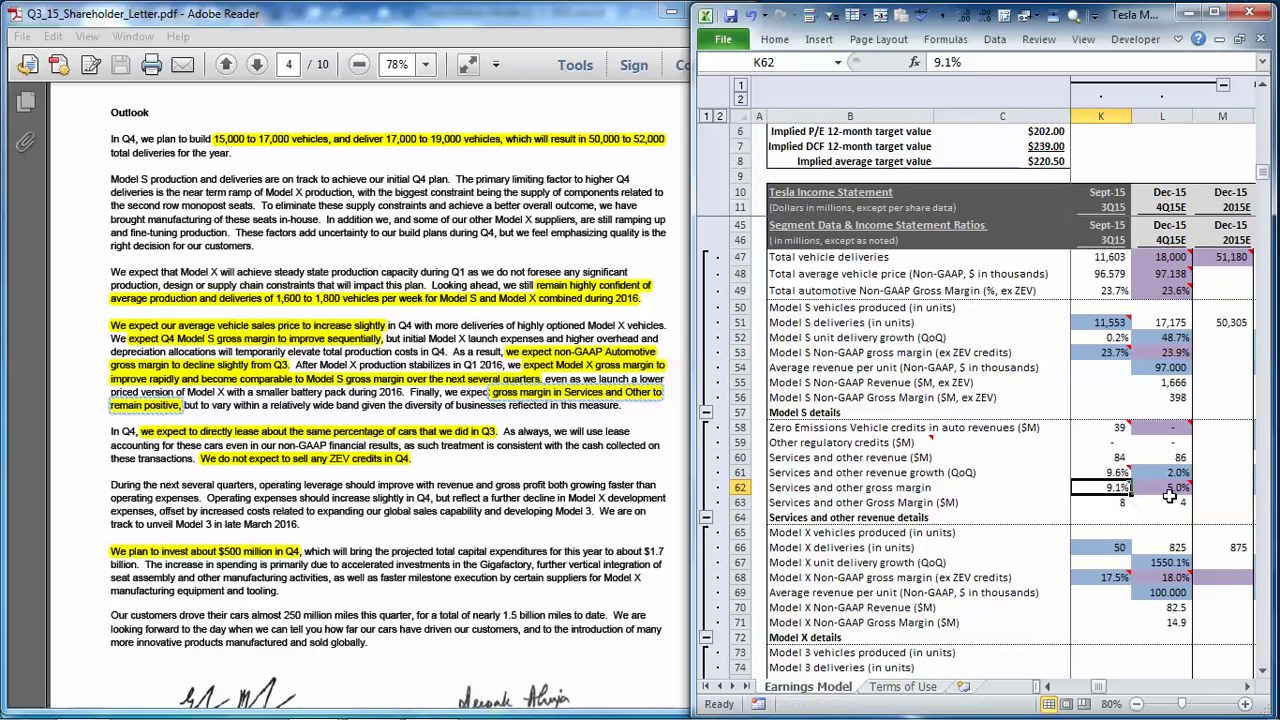
mouse_move(1162, 488)
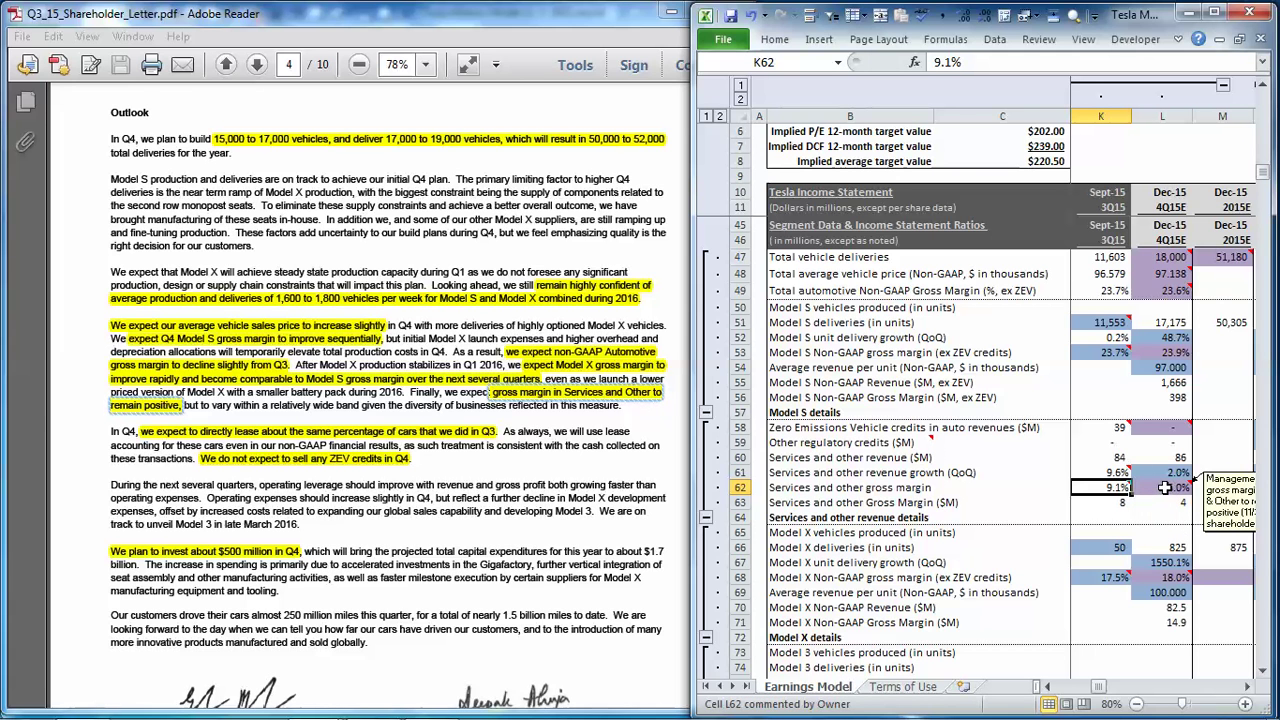
click(1167, 488)
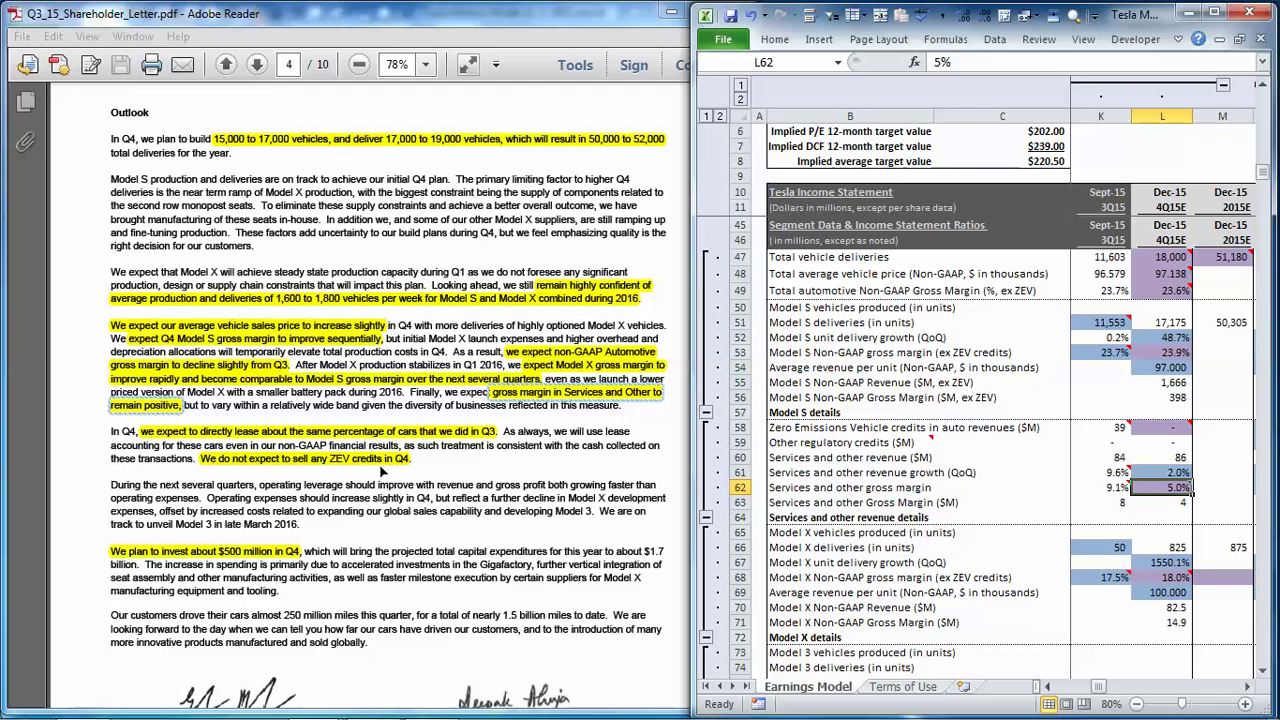
click(373, 460)
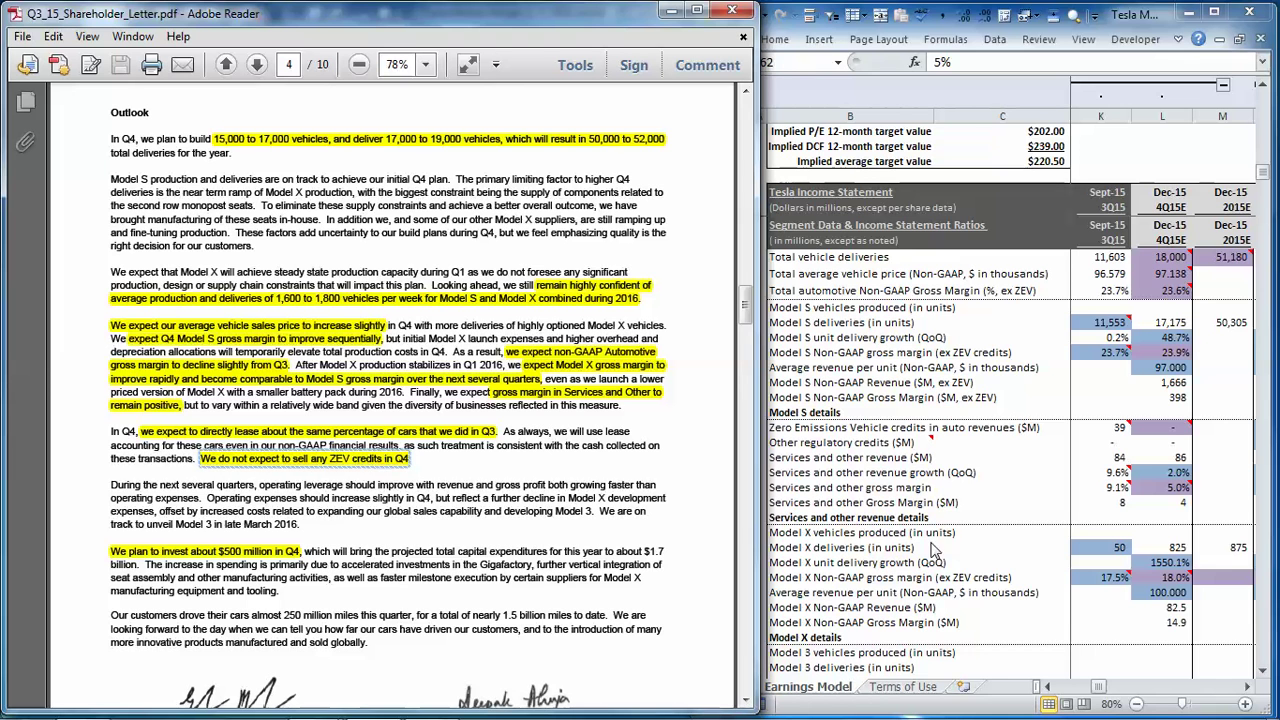
click(1168, 438)
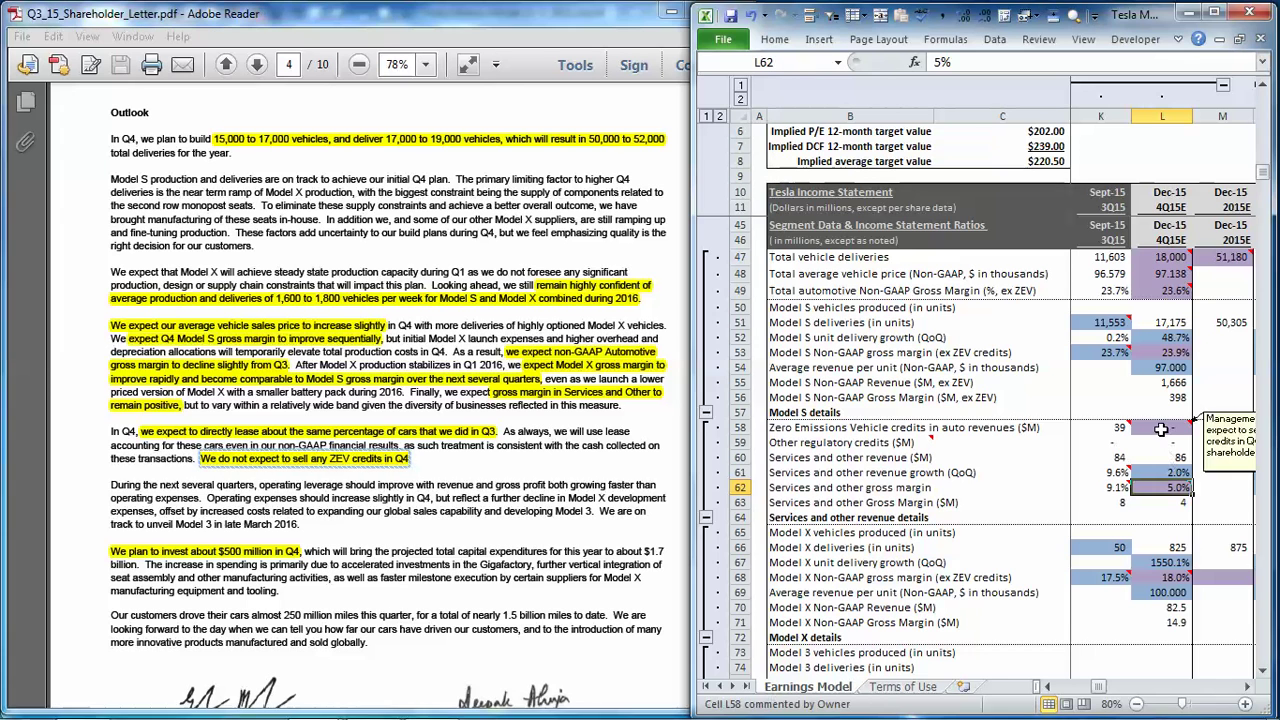
double_click(1162, 487)
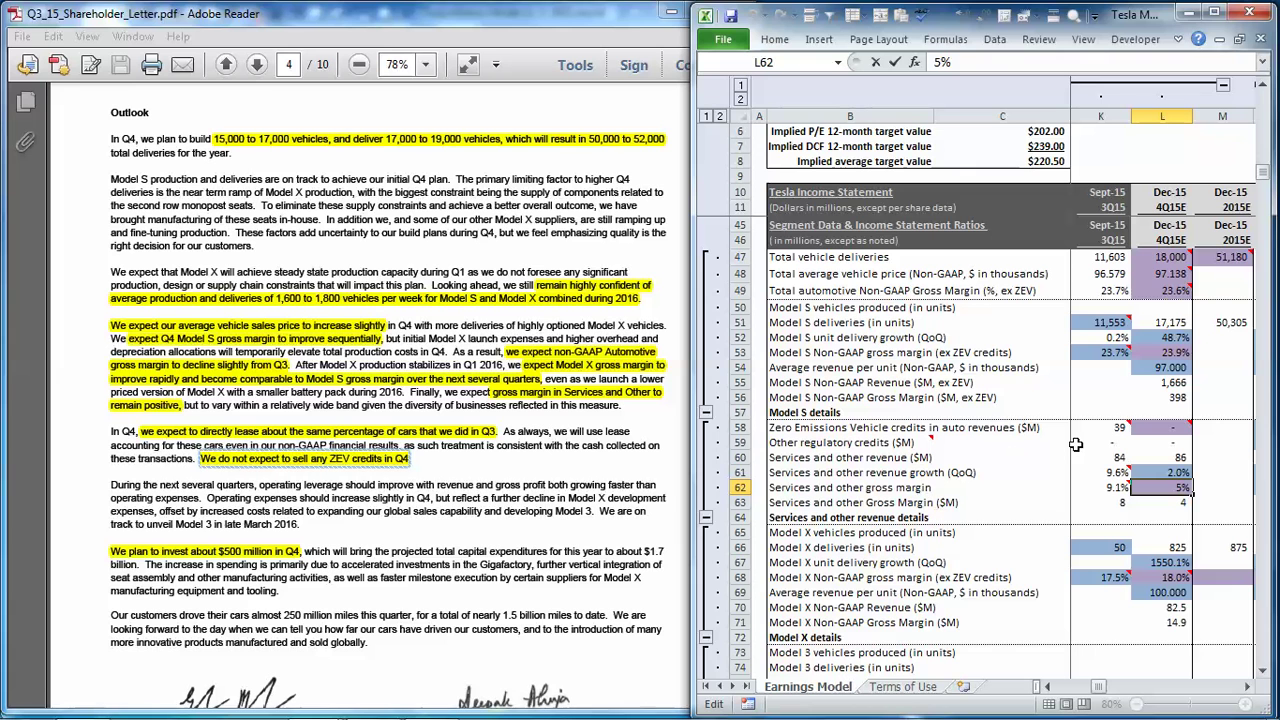
click(1160, 427)
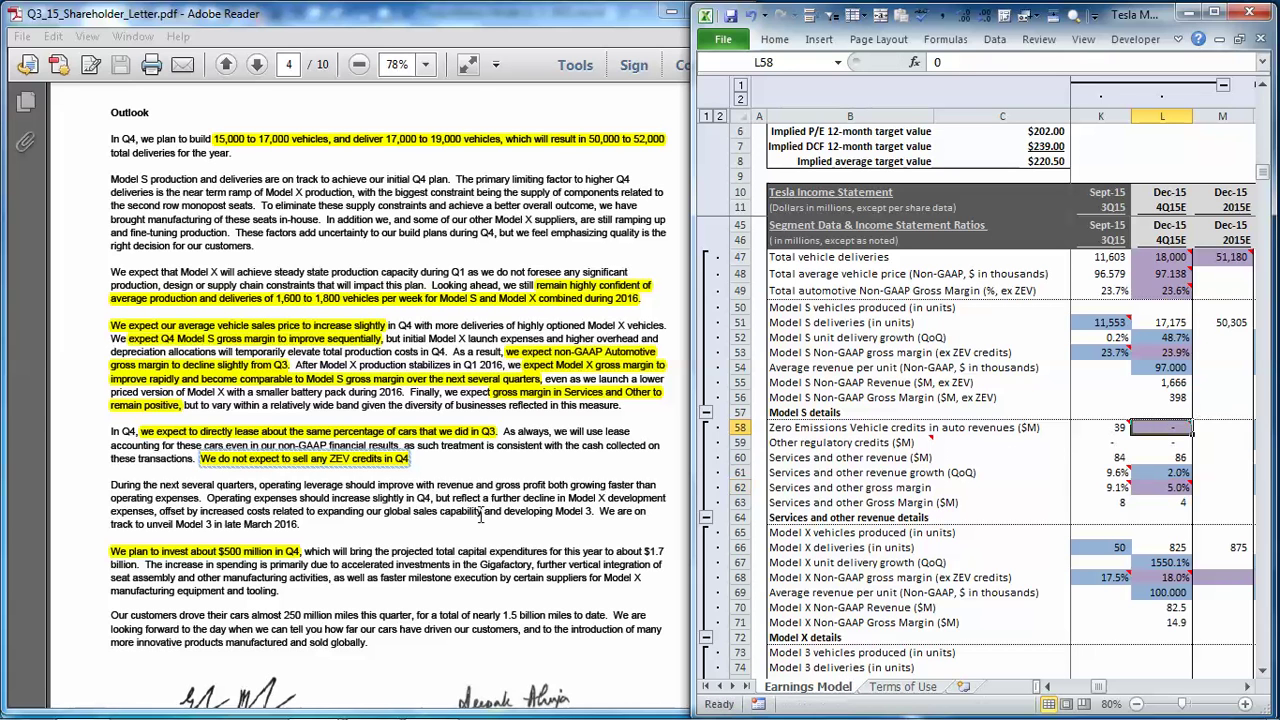
click(222, 552)
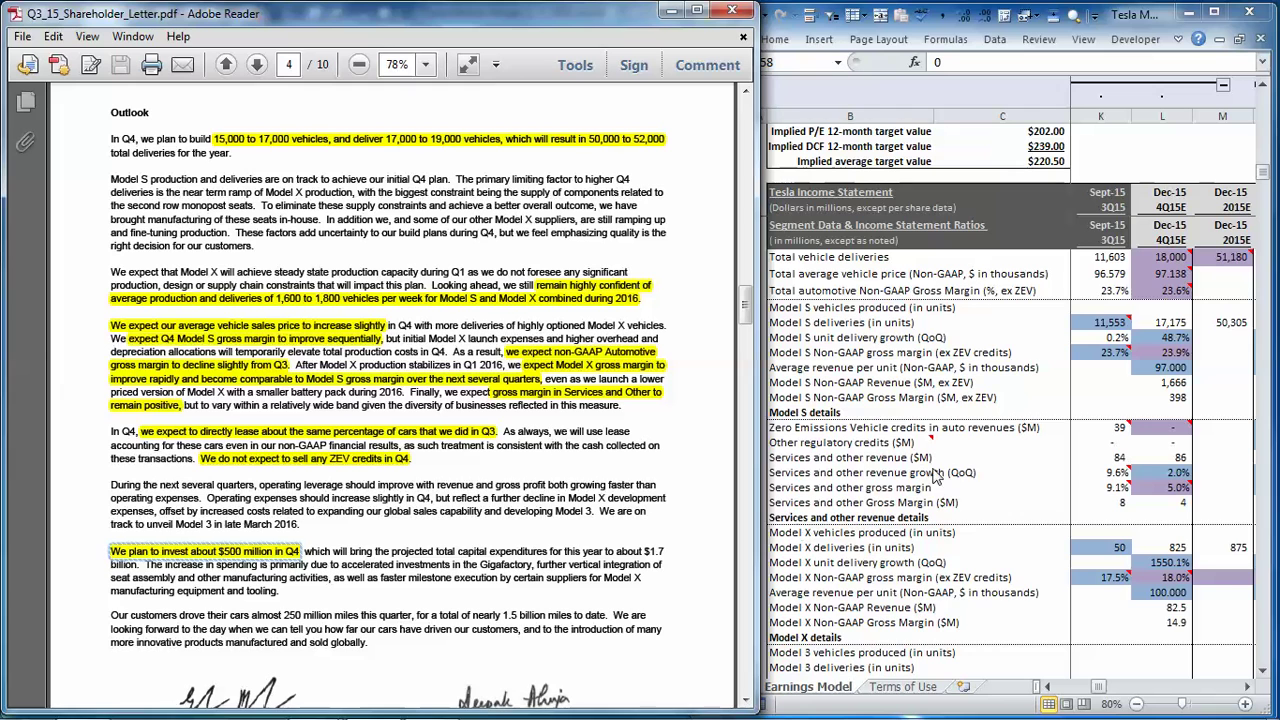
Verify the Dec-15 Purchase of PPE is (500), matching the letter's $500 million Q4 guidance
click(1183, 497)
scroll(1176, 505, down, 7)
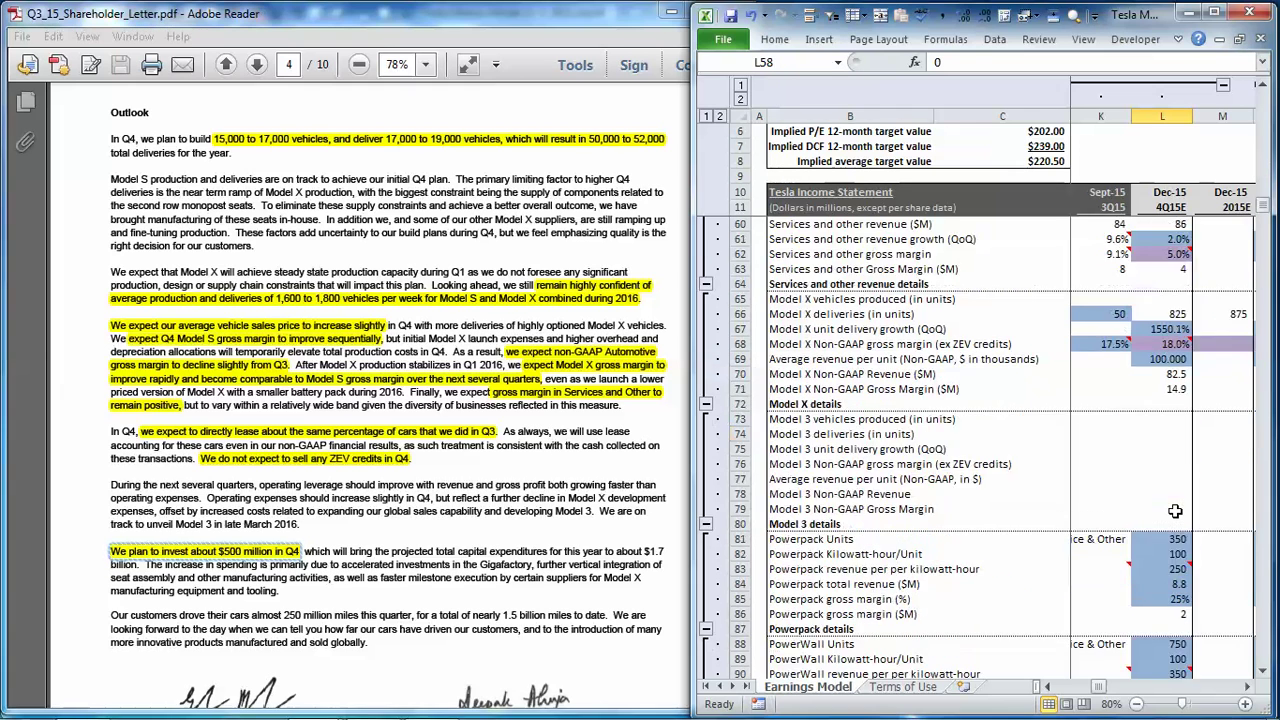
scroll(1176, 511, down, 5)
scroll(1176, 511, down, 7)
scroll(1176, 511, down, 4)
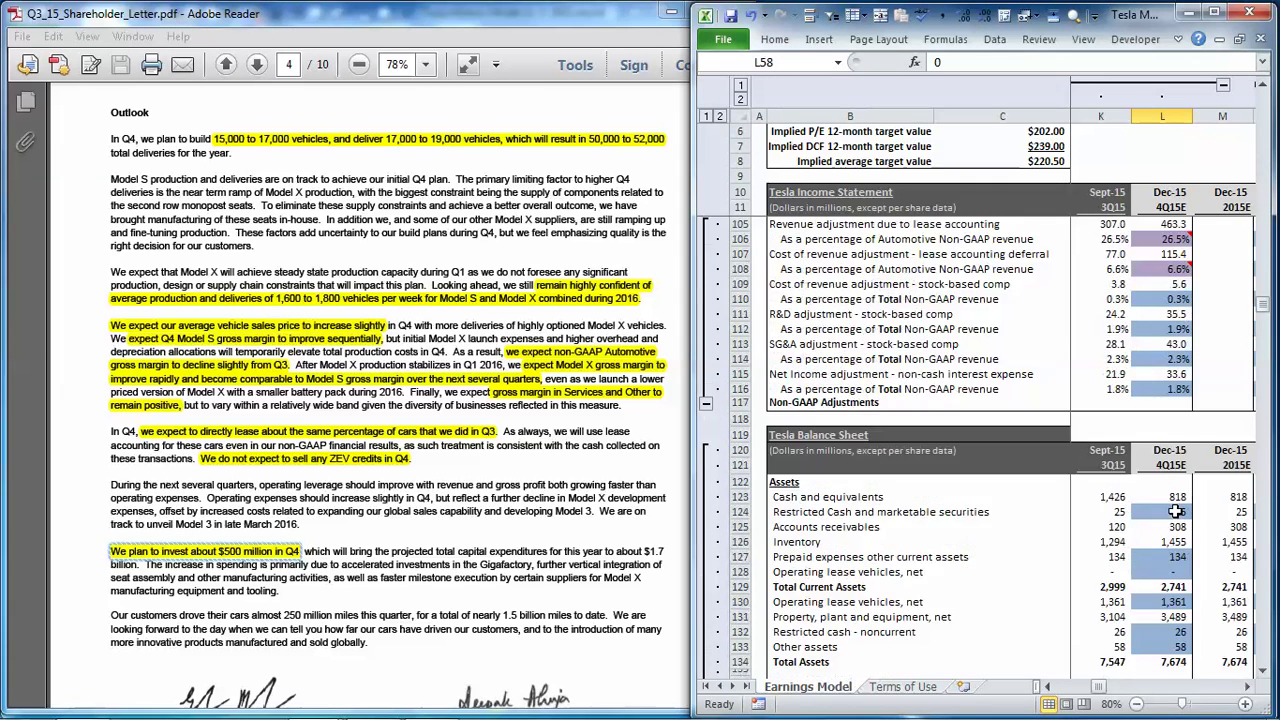
scroll(1176, 511, down, 10)
scroll(1176, 511, down, 8)
scroll(1176, 511, down, 3)
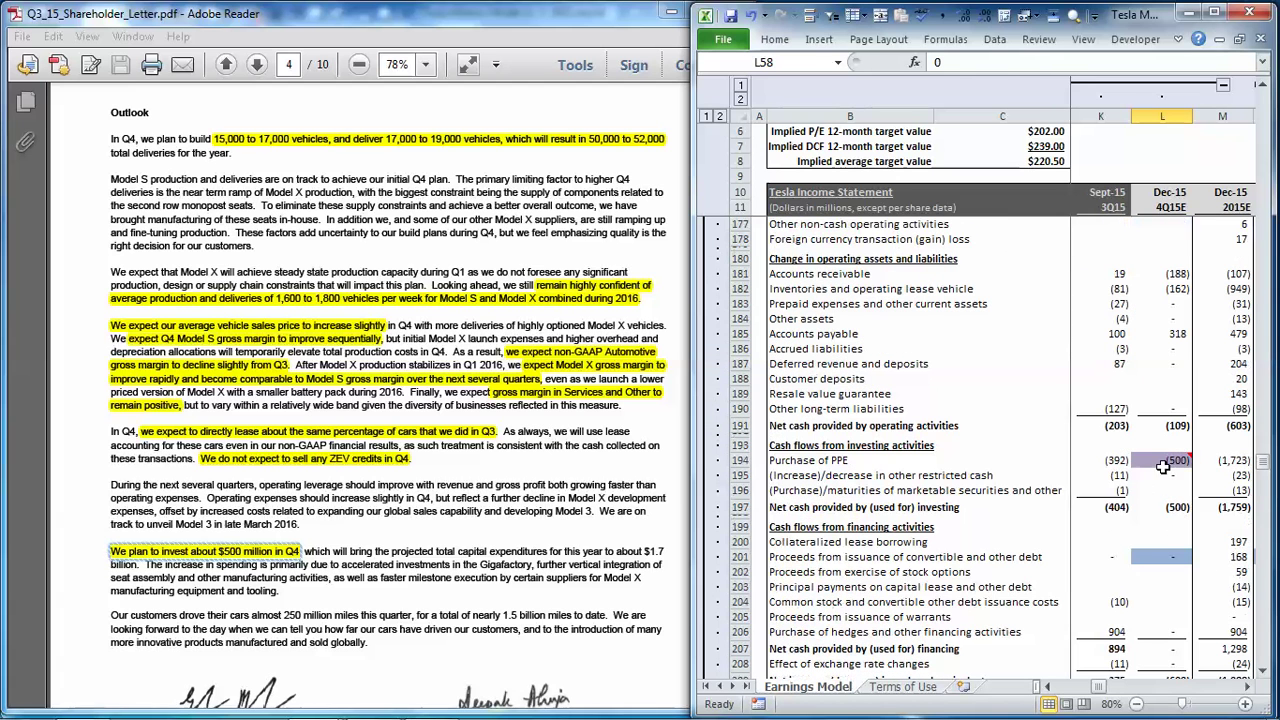
click(1162, 461)
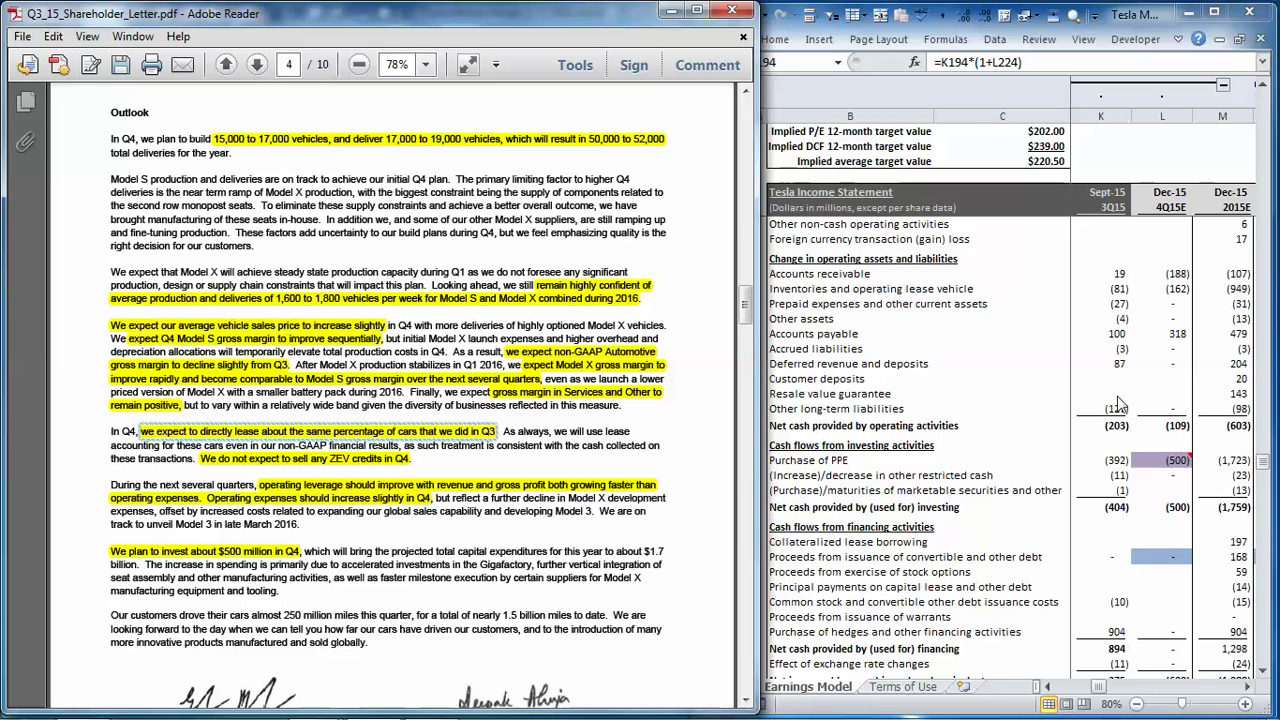
Confirm the Dec-15 lease accounting adjustment of 463.3 keeps Q3's 26.5% share of automotive revenue
click(1118, 403)
scroll(1118, 400, up, 8)
scroll(1118, 400, up, 4)
scroll(1118, 397, up, 7)
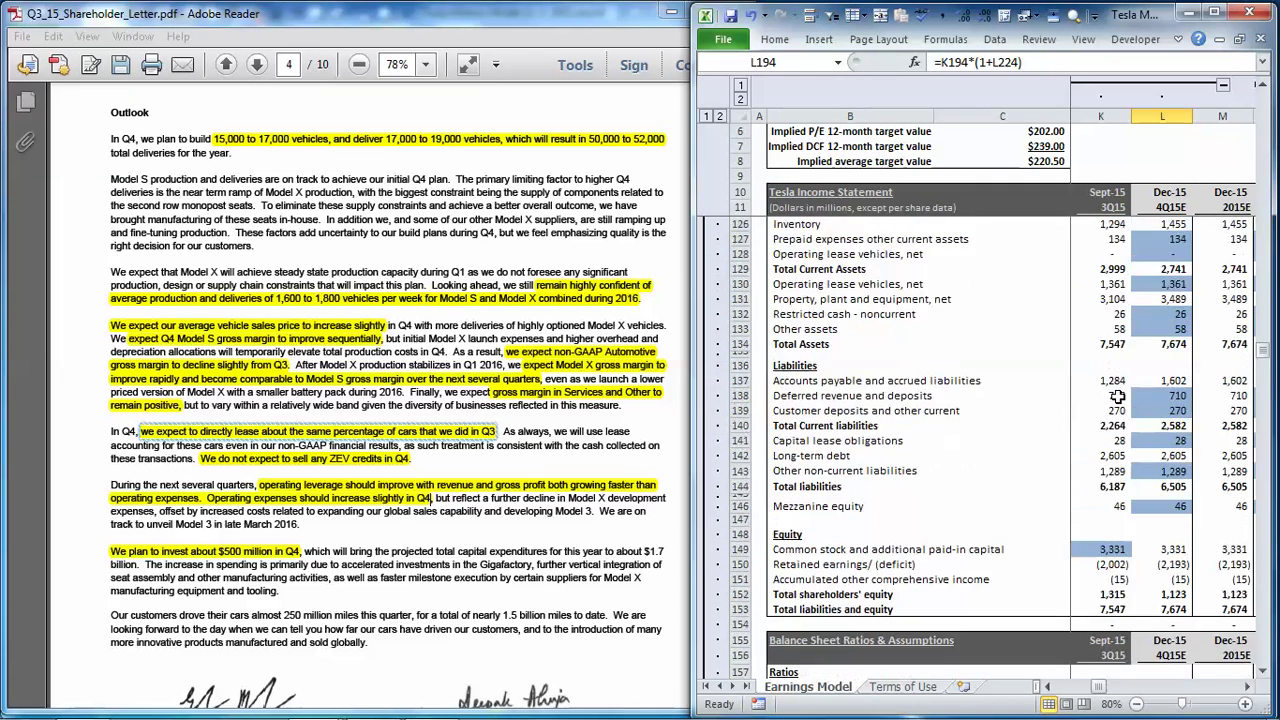
scroll(1118, 397, up, 7)
scroll(1114, 410, up, 2)
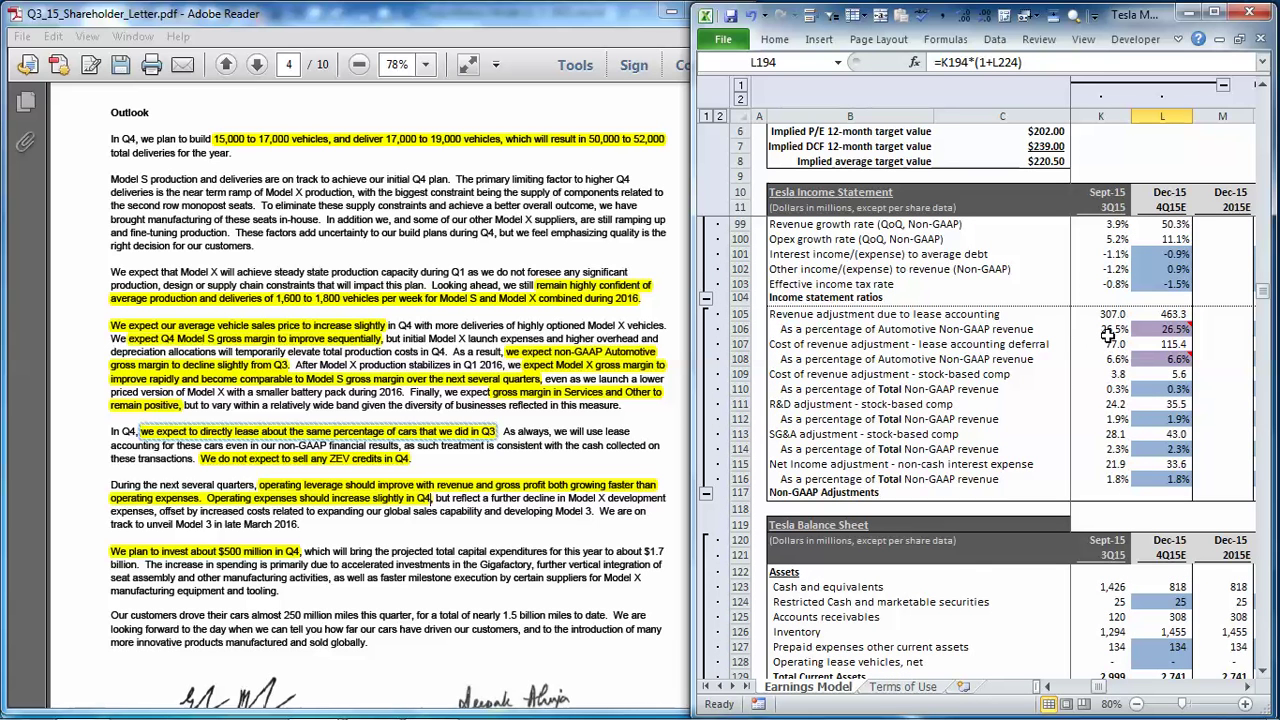
click(1140, 330)
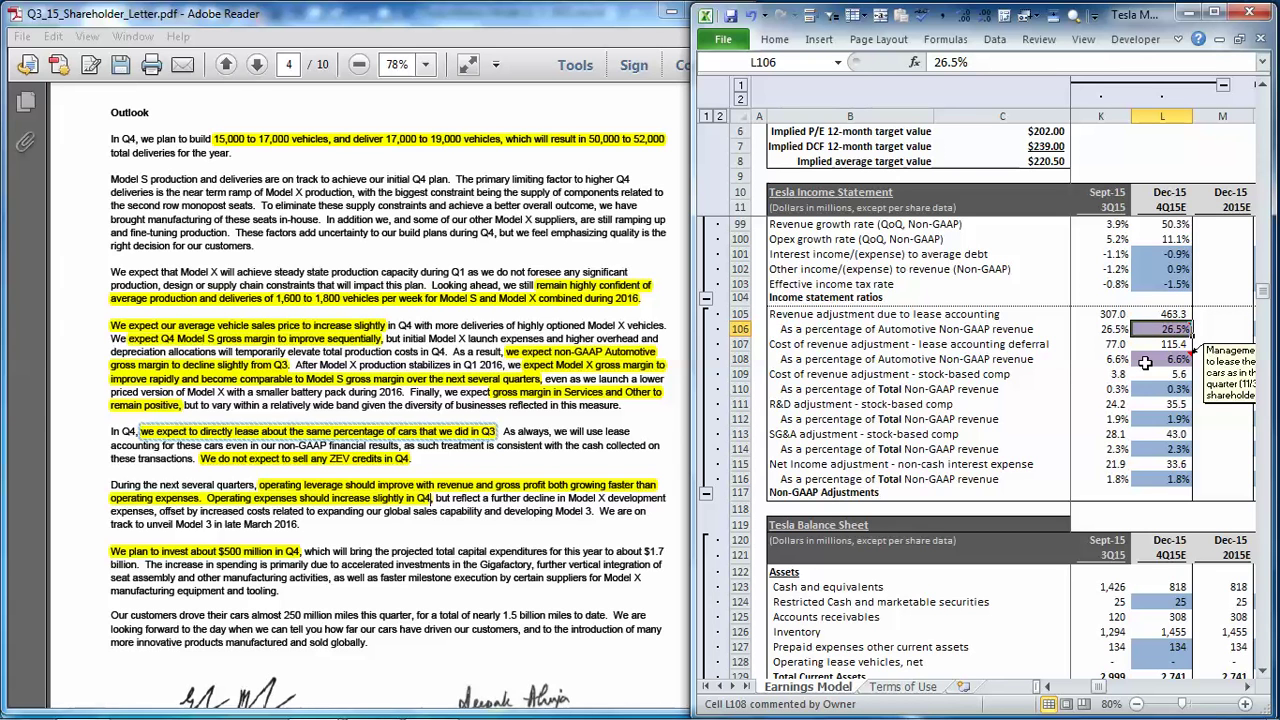
click(1120, 329)
click(1122, 358)
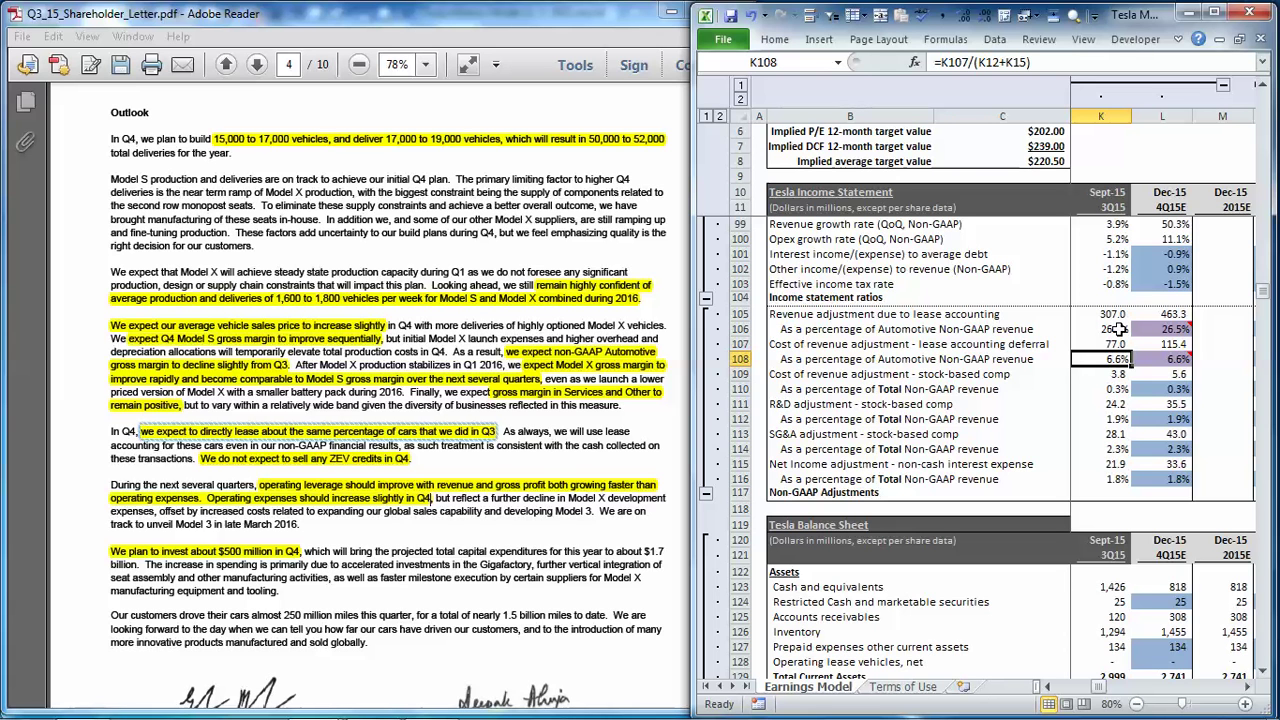
click(365, 497)
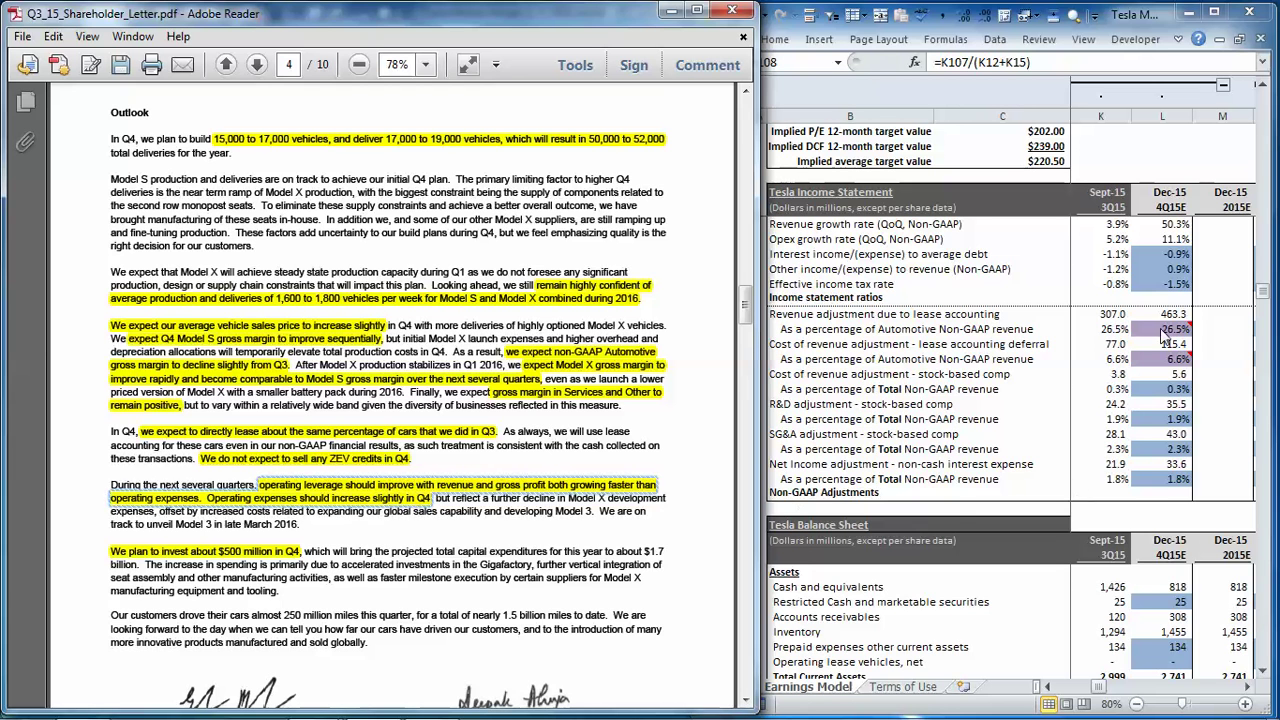
Compare Q3 non-GAAP operating expenses of 363.0 with Q4's 403.2 in row 28
click(1165, 332)
scroll(1164, 326, up, 5)
scroll(1164, 326, up, 7)
scroll(1165, 340, up, 7)
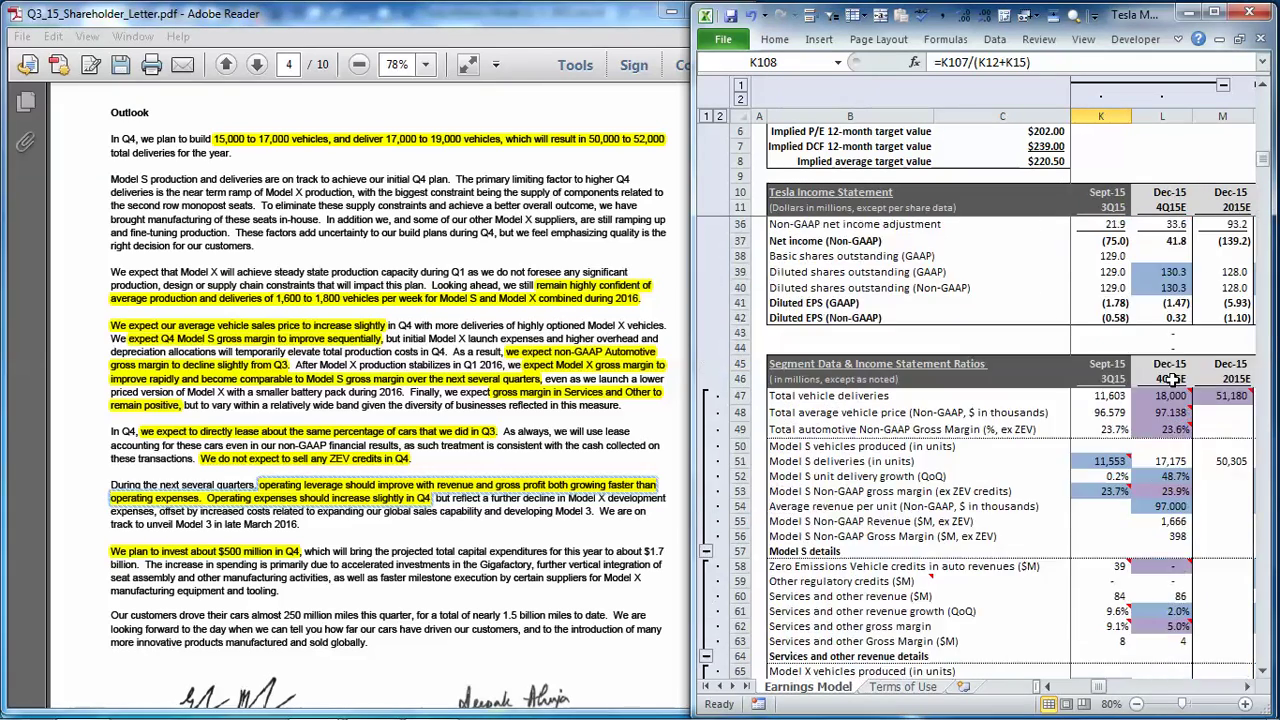
scroll(1173, 381, up, 8)
click(1125, 388)
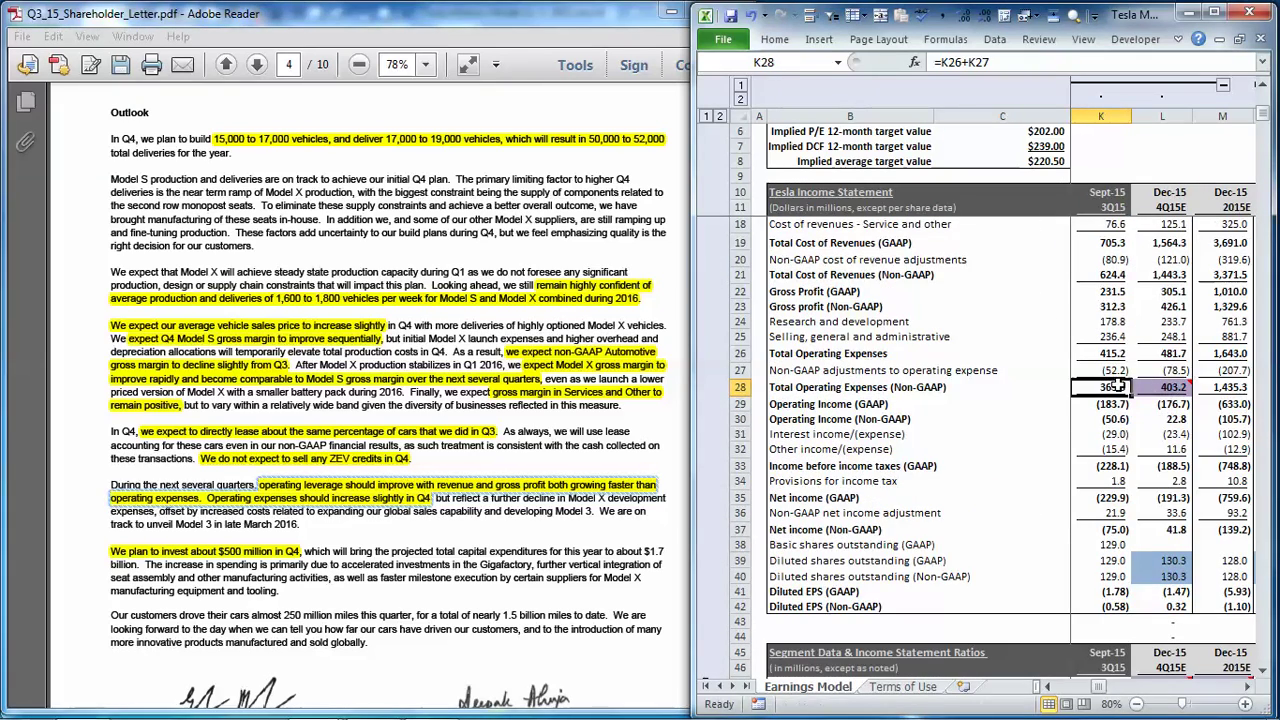
key(Right)
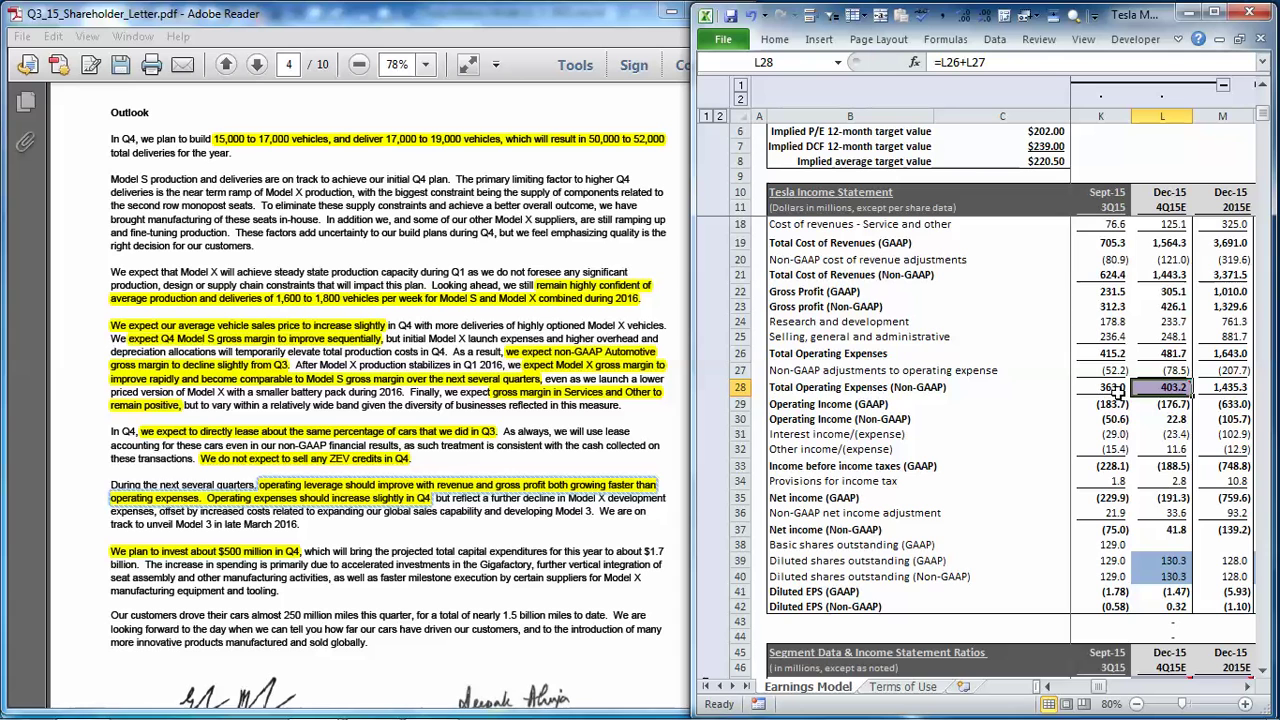
scroll(1132, 366, up, 2)
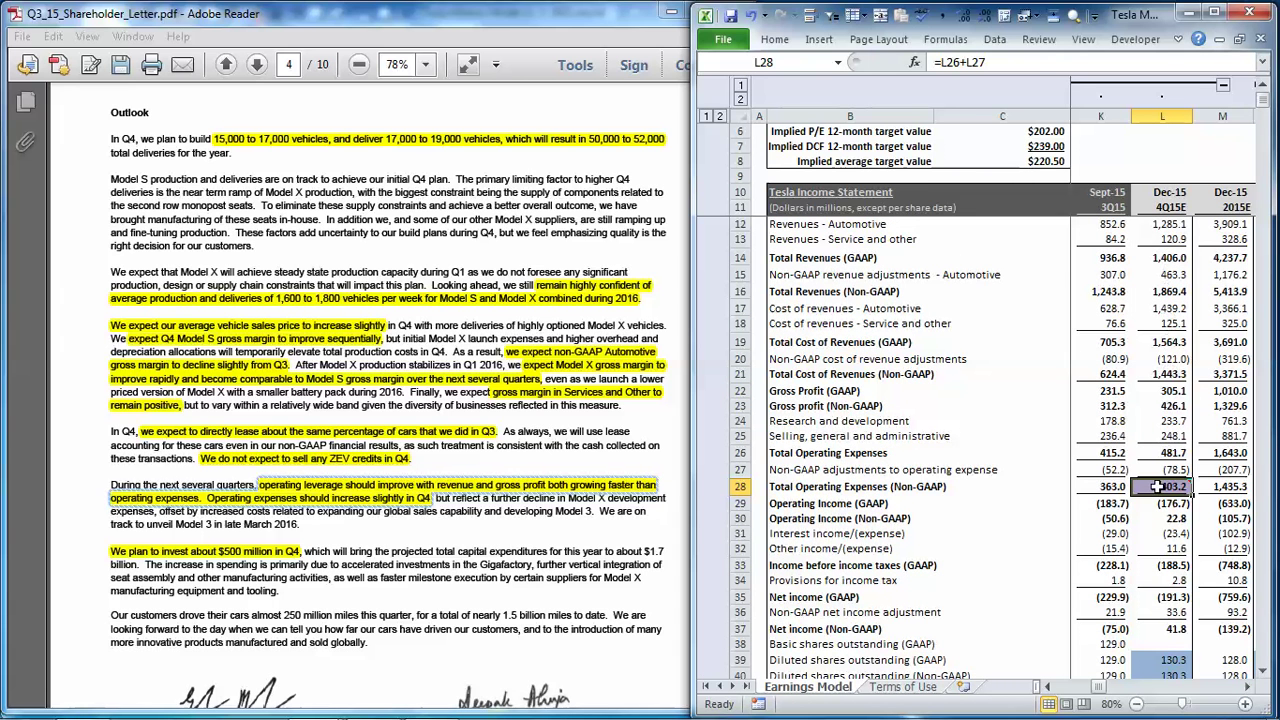
mouse_move(1162, 387)
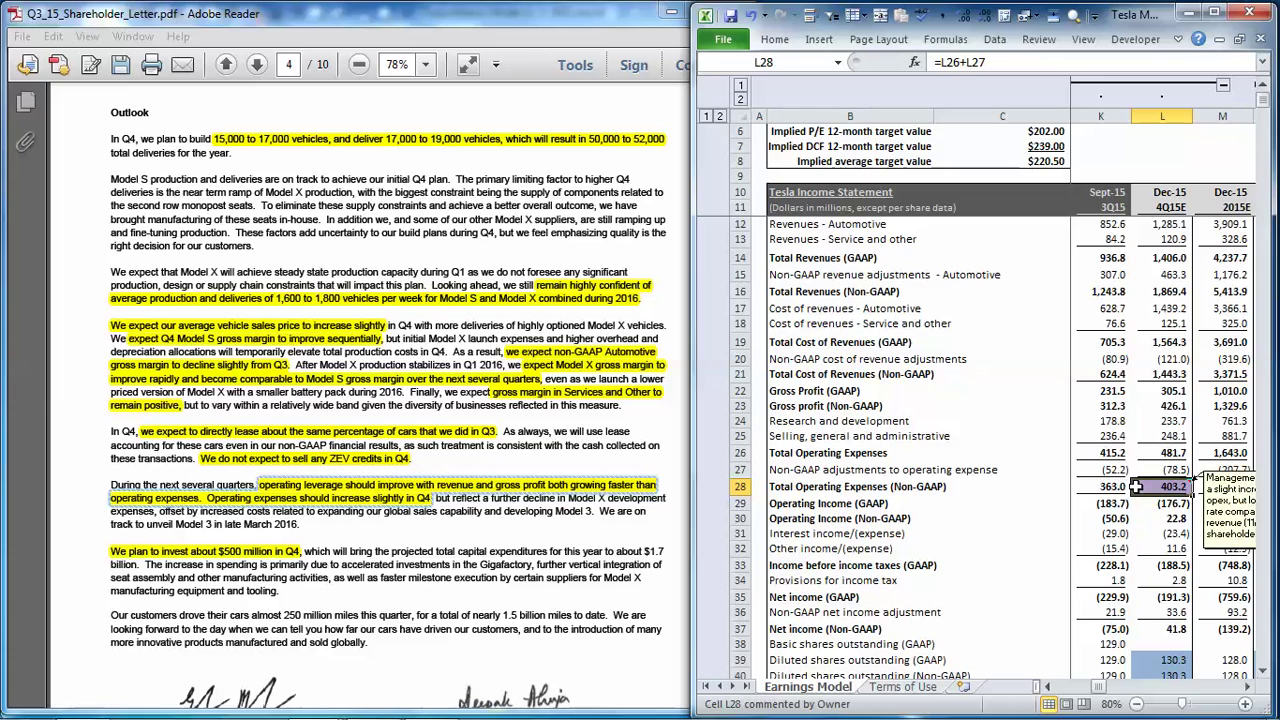
Check the Dec-15 ratios: 50.3% quarterly revenue growth and 11.1% opex growth
scroll(1137, 486, down, 7)
scroll(1137, 486, down, 7)
scroll(1138, 486, down, 7)
scroll(1140, 487, down, 7)
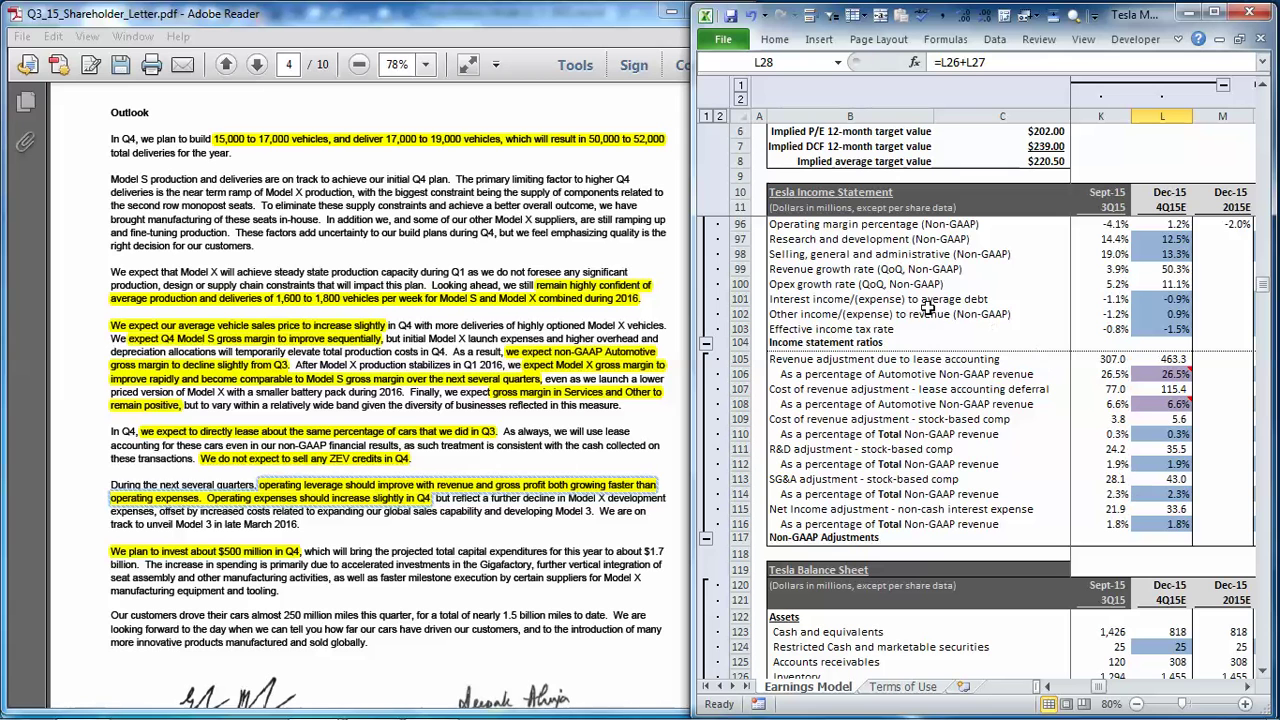
click(1168, 269)
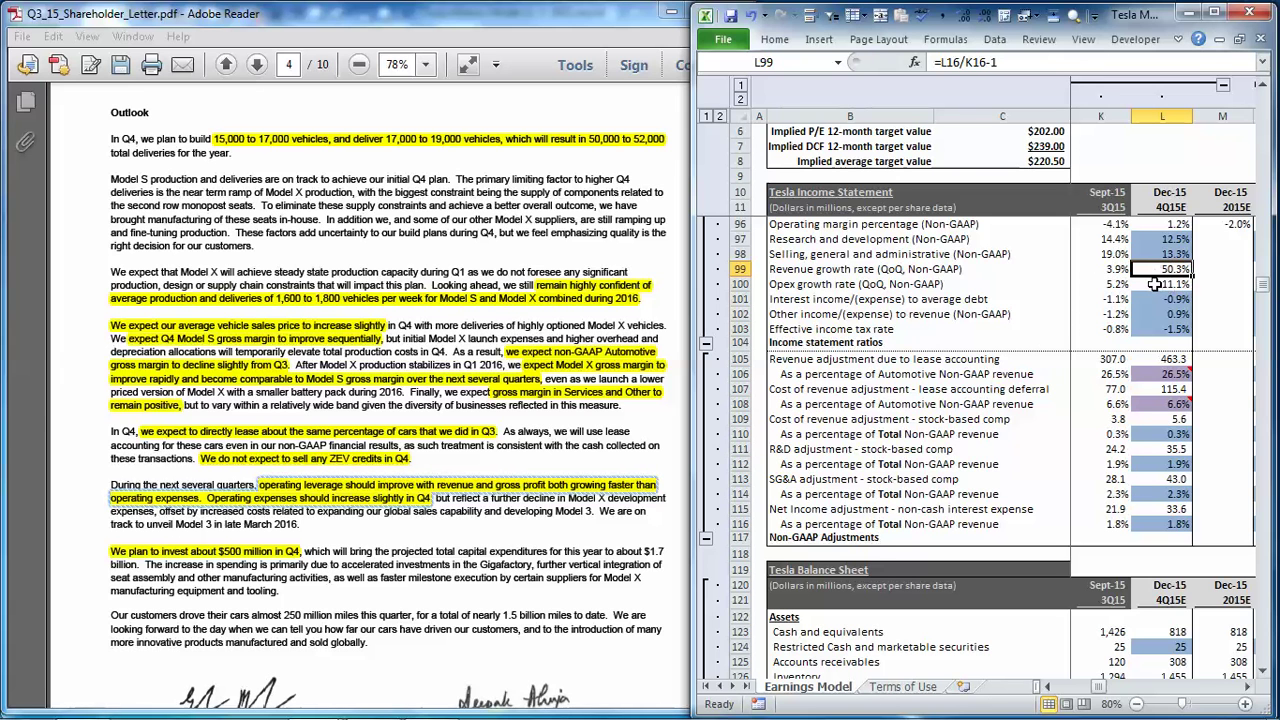
click(1155, 284)
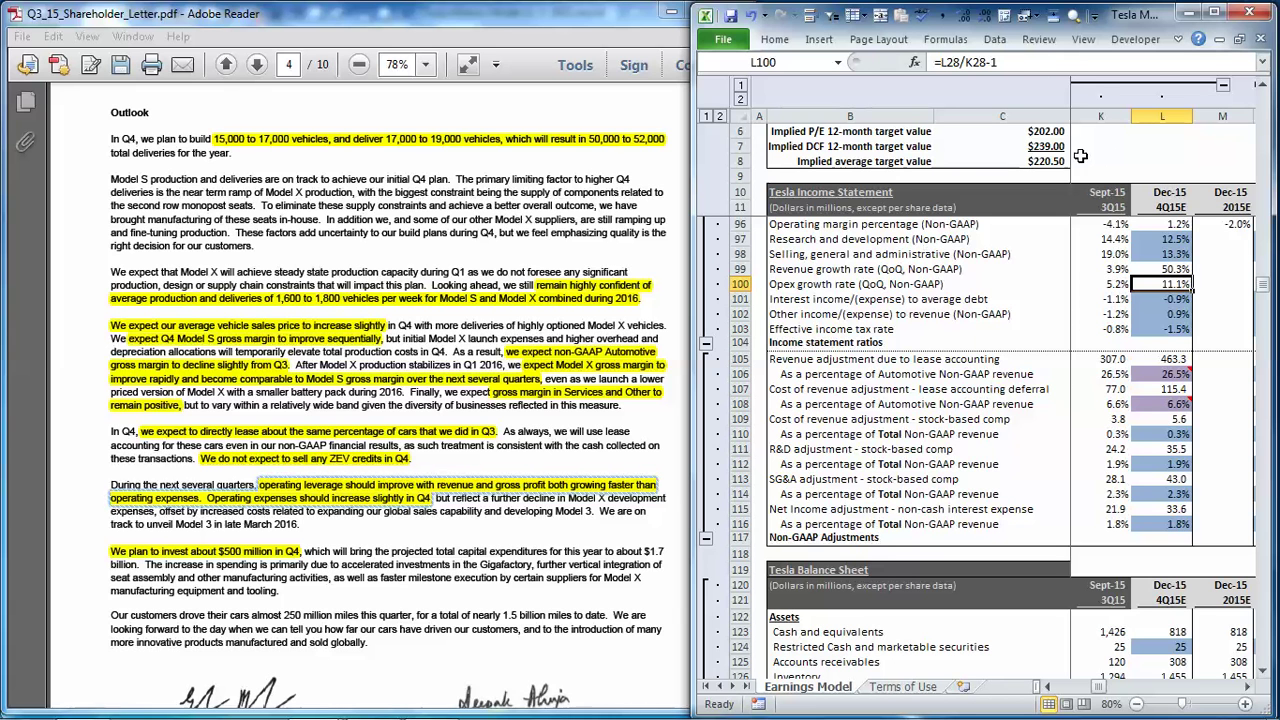
Compare the older model's $215 average target with the updated $220.50, then check the P/E target
click(1050, 161)
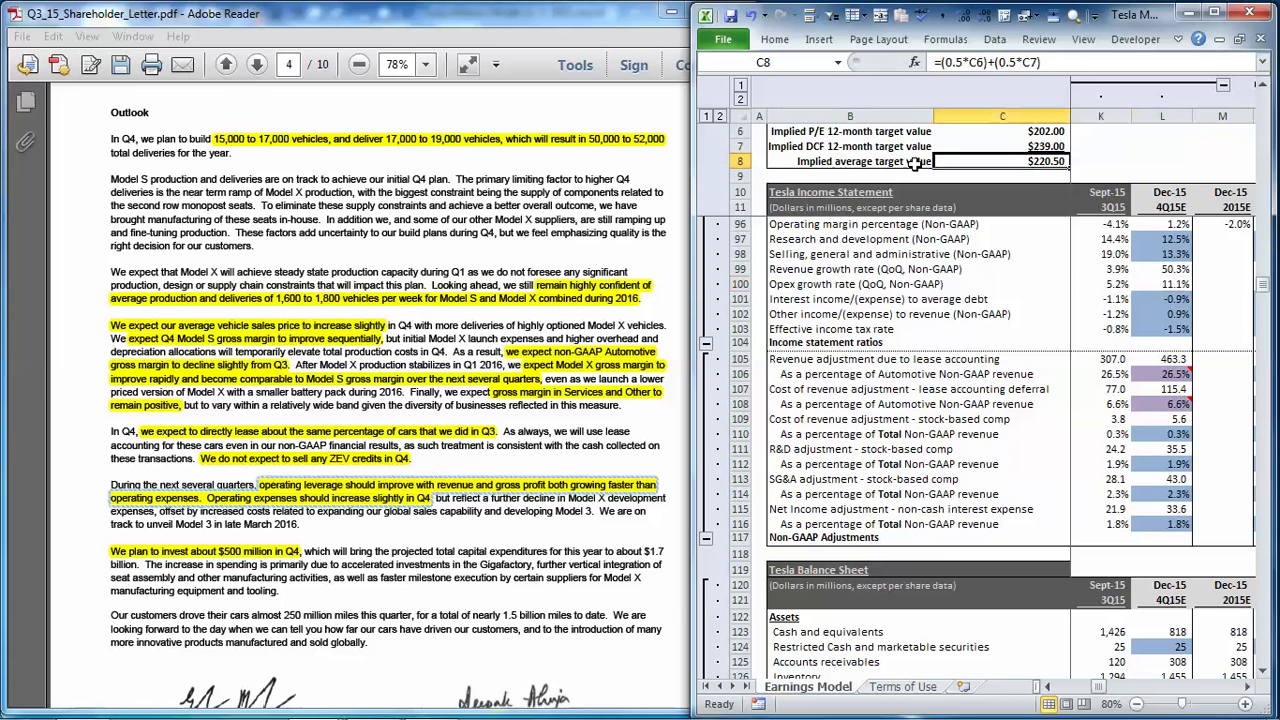
click(668, 12)
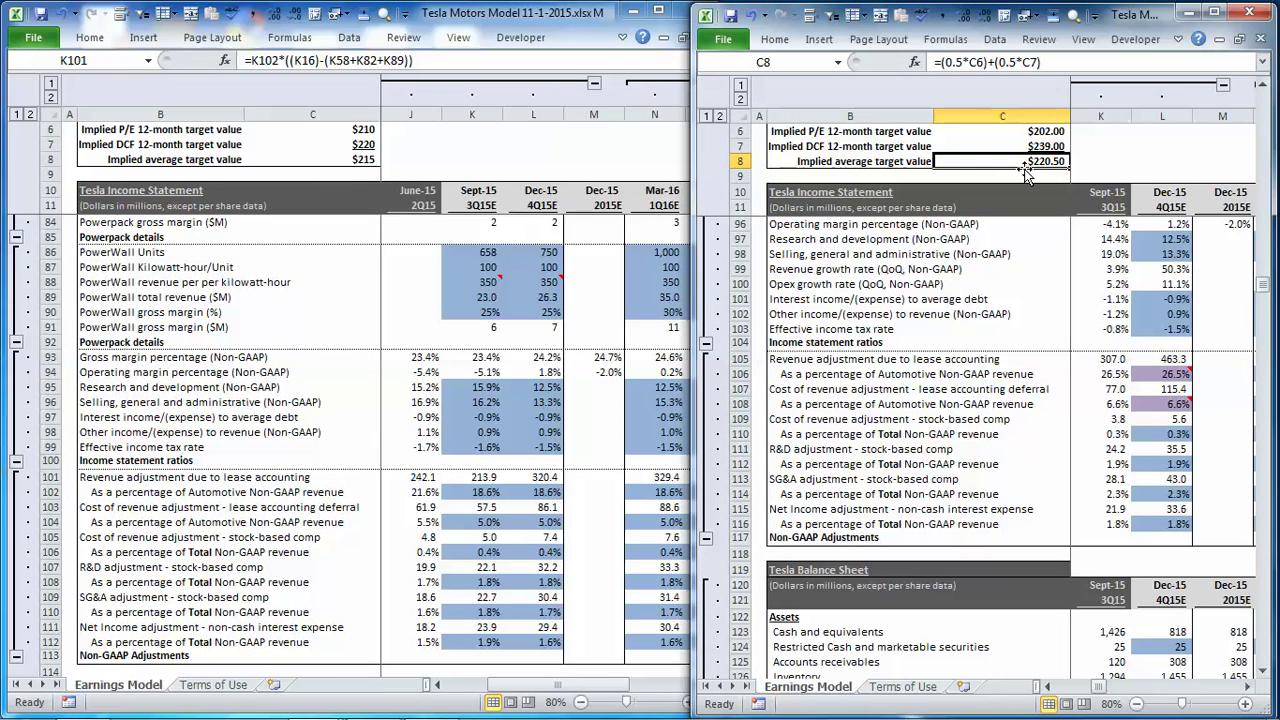
click(352, 164)
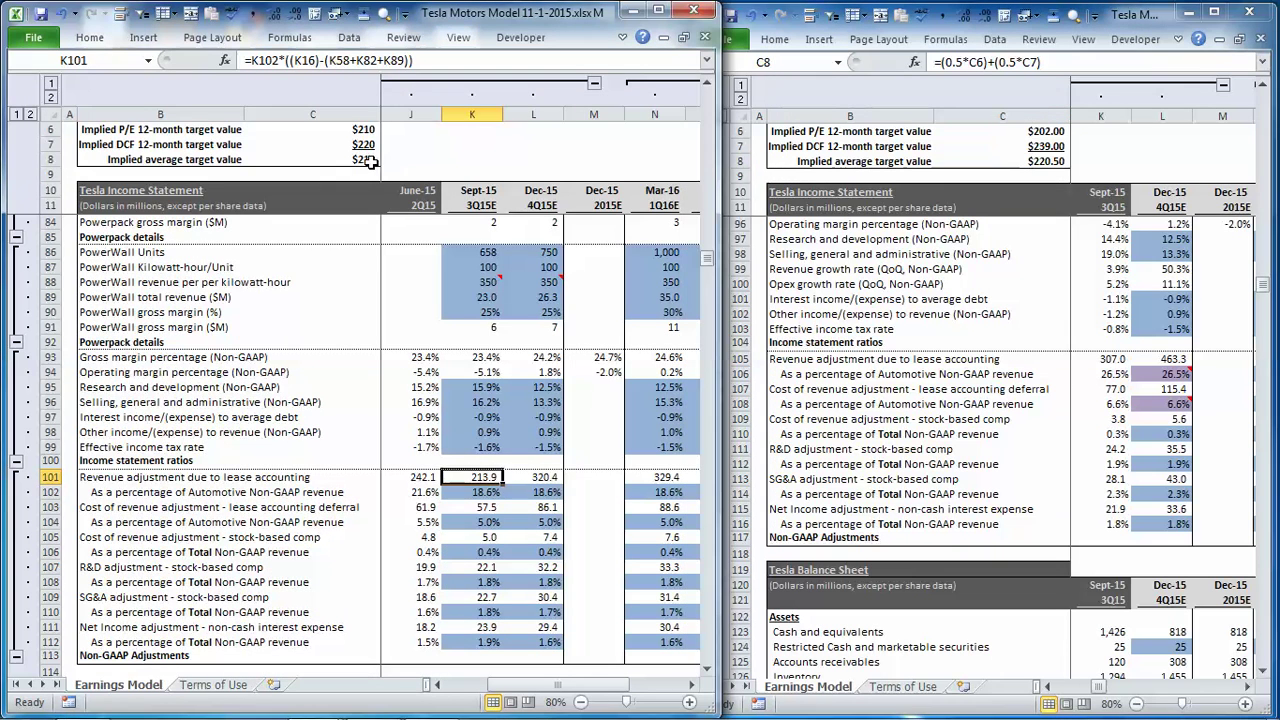
click(370, 162)
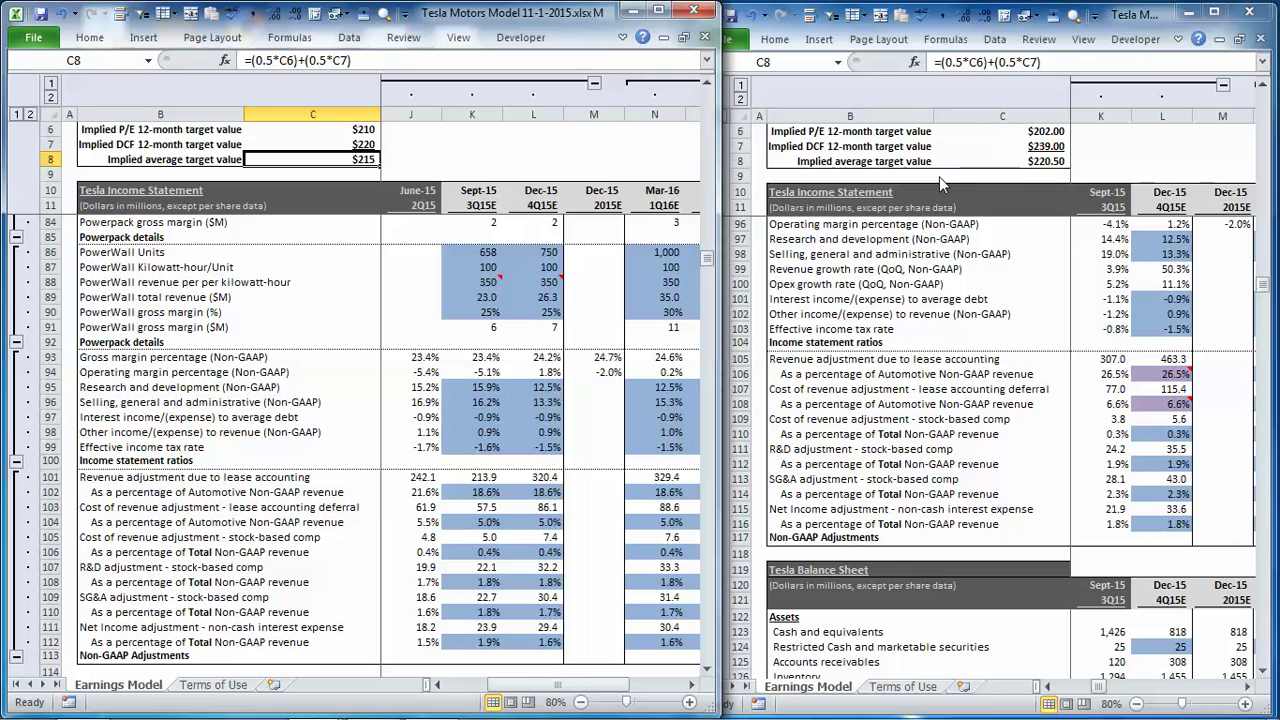
click(1049, 163)
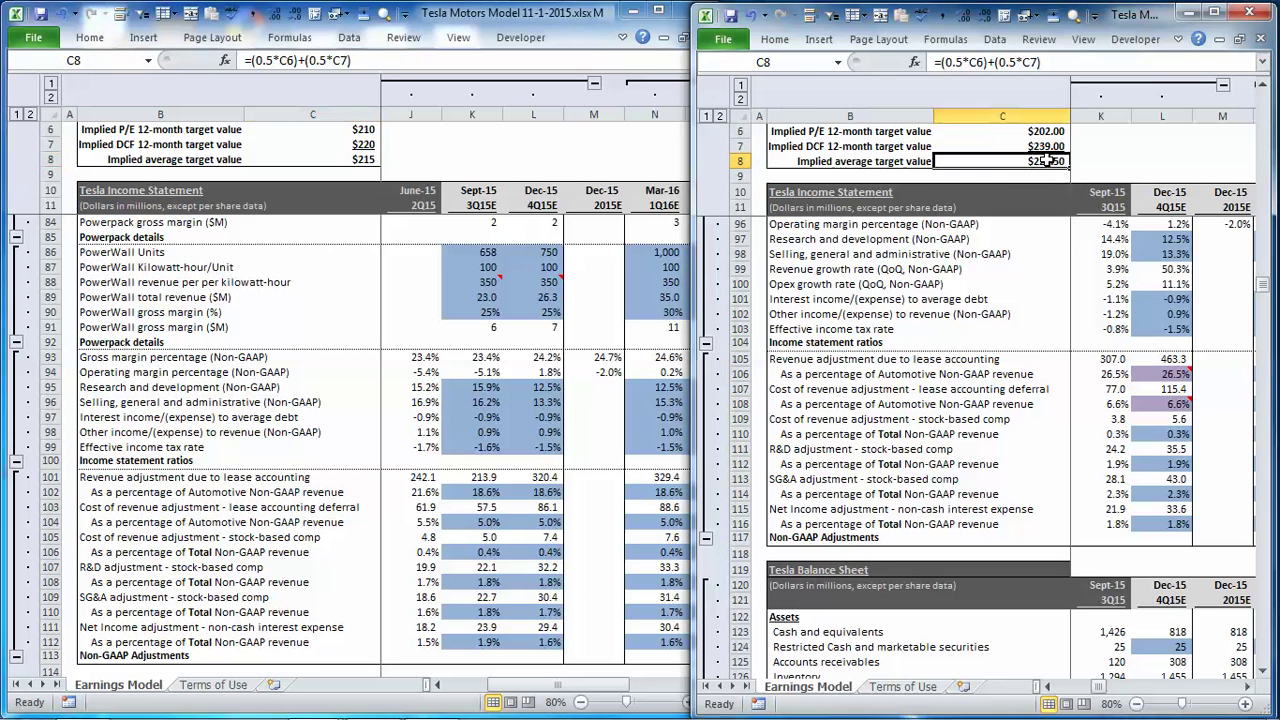
click(1049, 133)
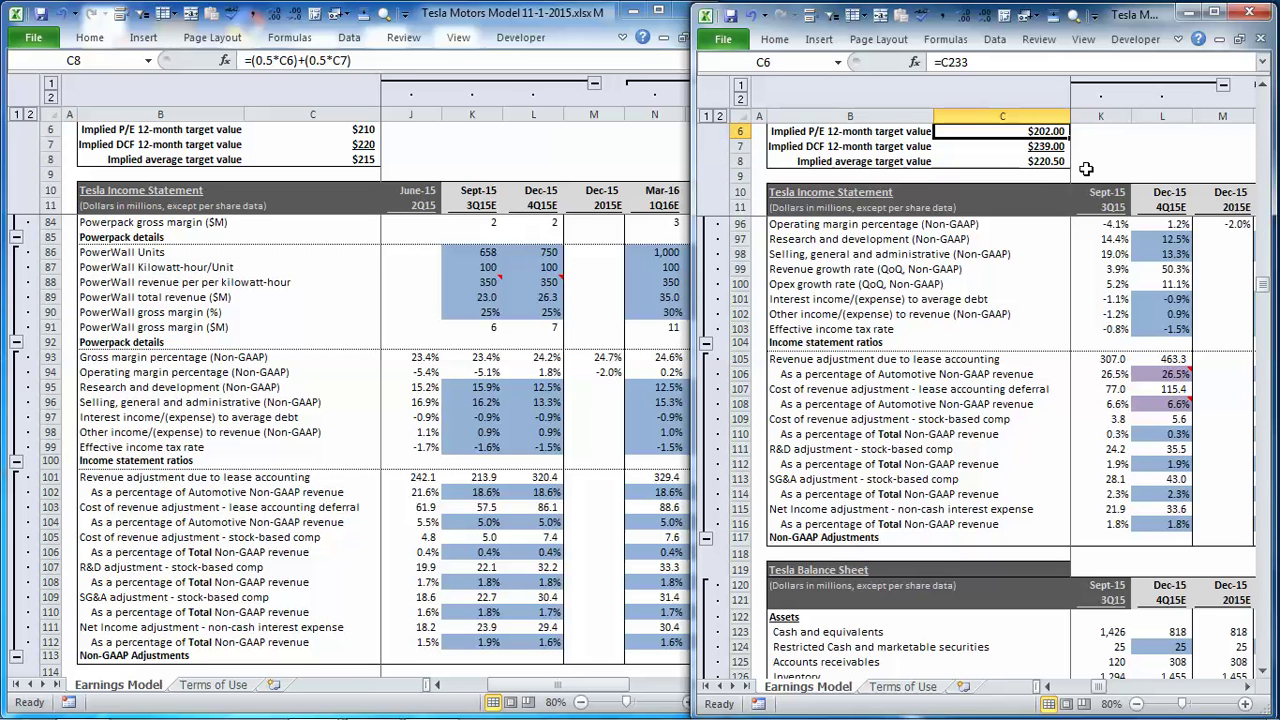
Maximize the updated Tesla workbook at the top of the income statement, then switch to Chrome
click(1214, 11)
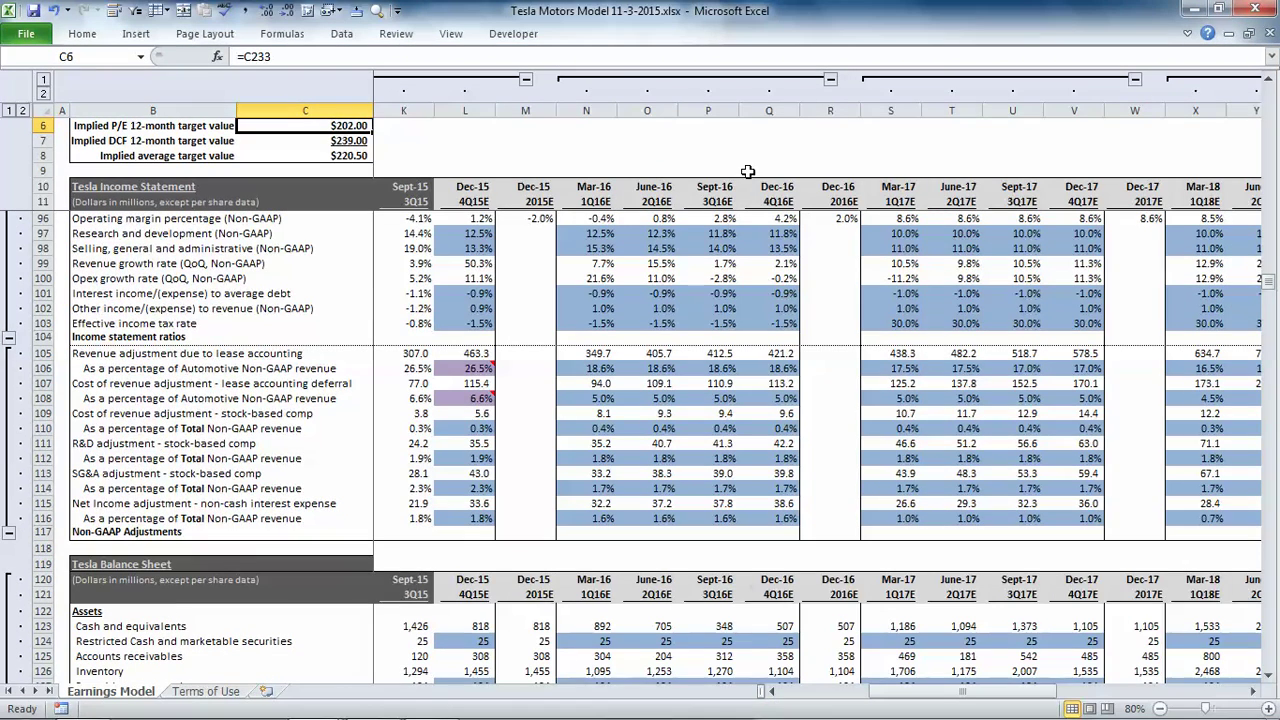
scroll(688, 352, up, 12)
scroll(688, 352, up, 4)
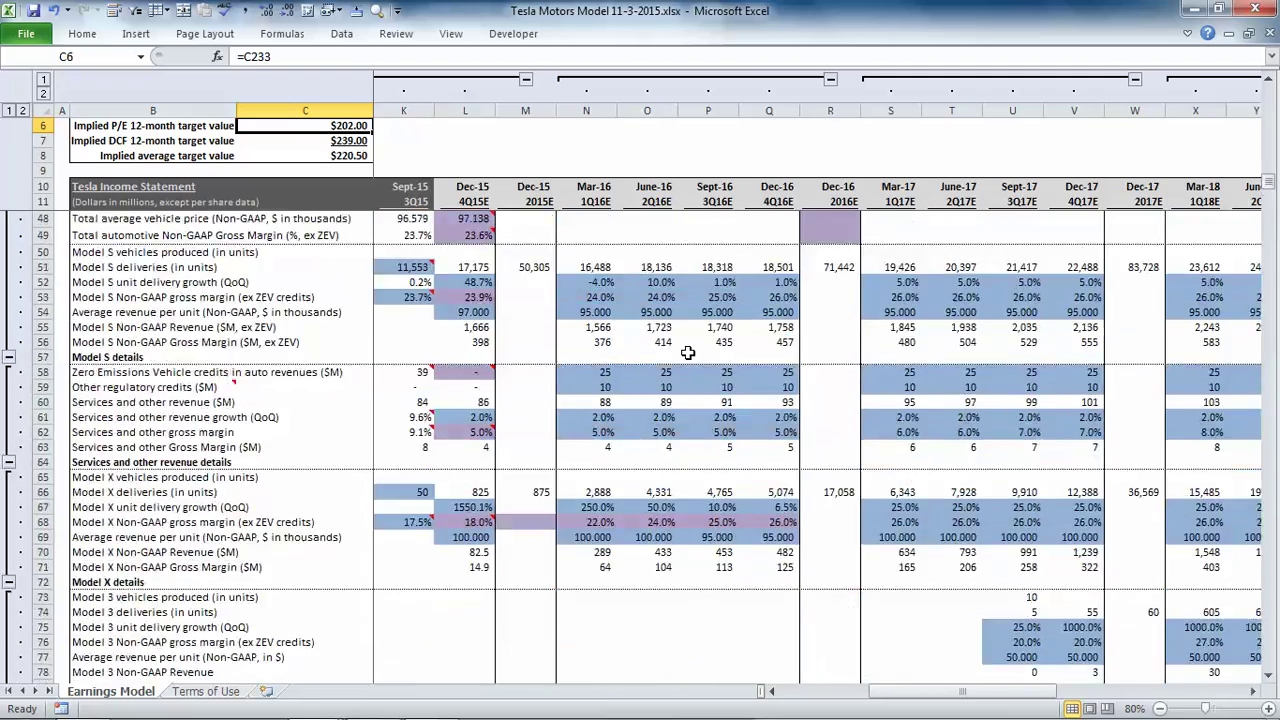
scroll(688, 352, up, 9)
scroll(670, 365, up, 3)
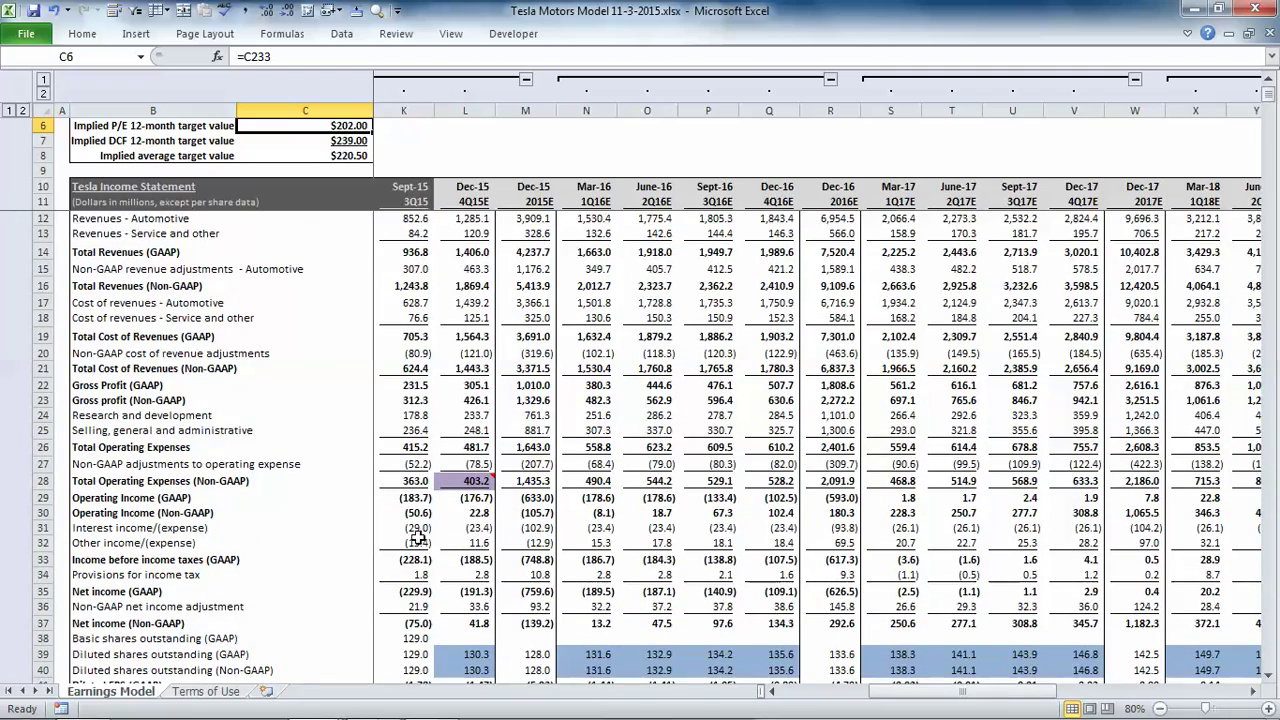
click(85, 700)
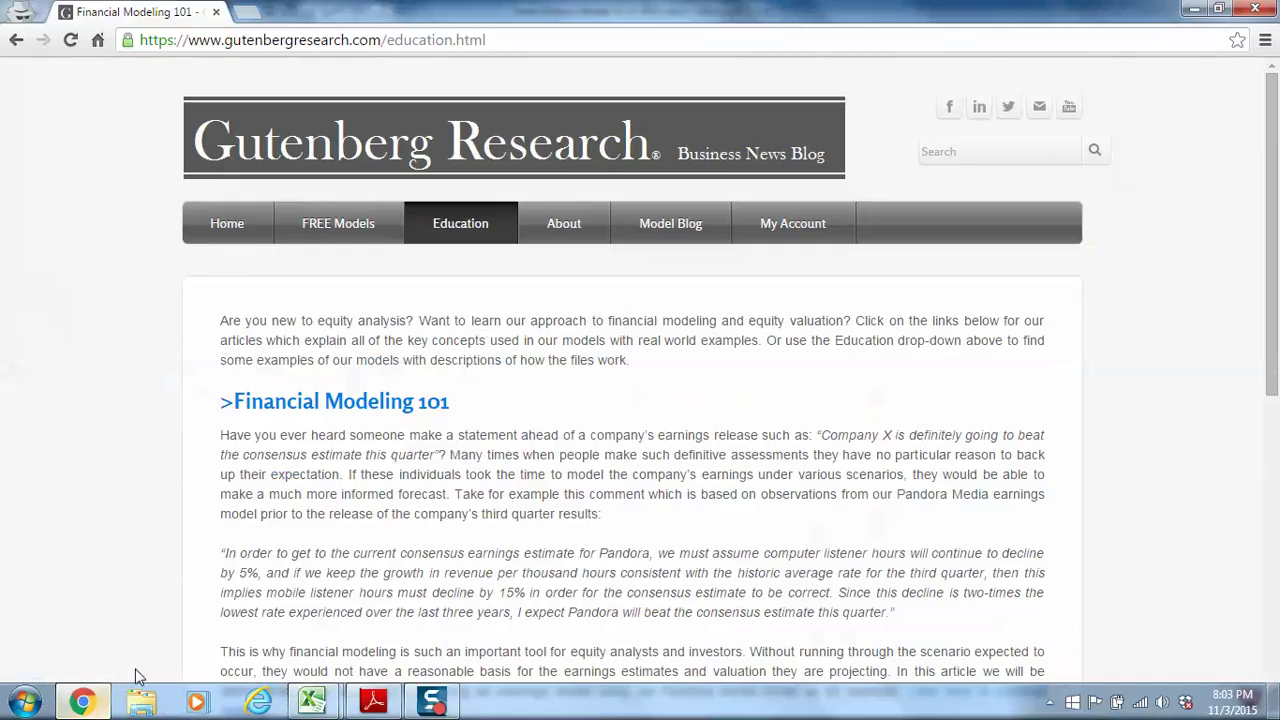
mouse_move(338, 223)
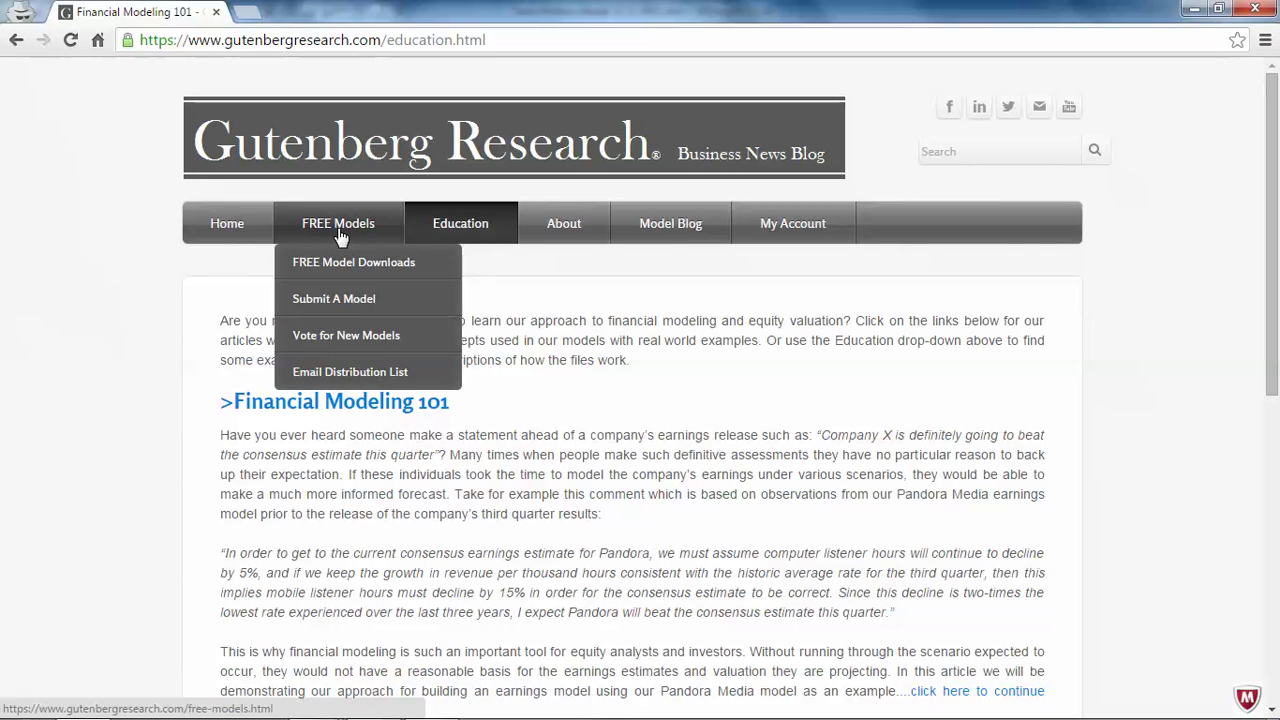
Browse Gutenberg Research's FREE Model Downloads to the Tesla Motors entry, then minimize Chrome
click(350, 262)
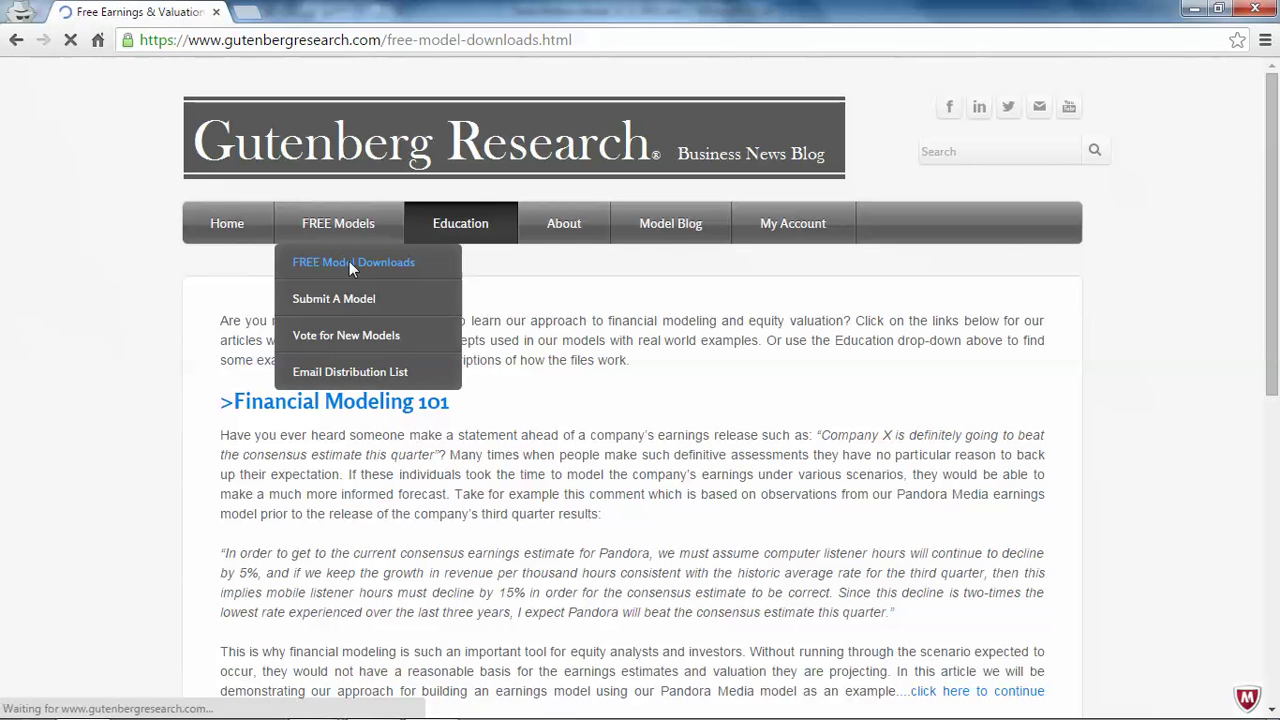
scroll(735, 290, down, 3)
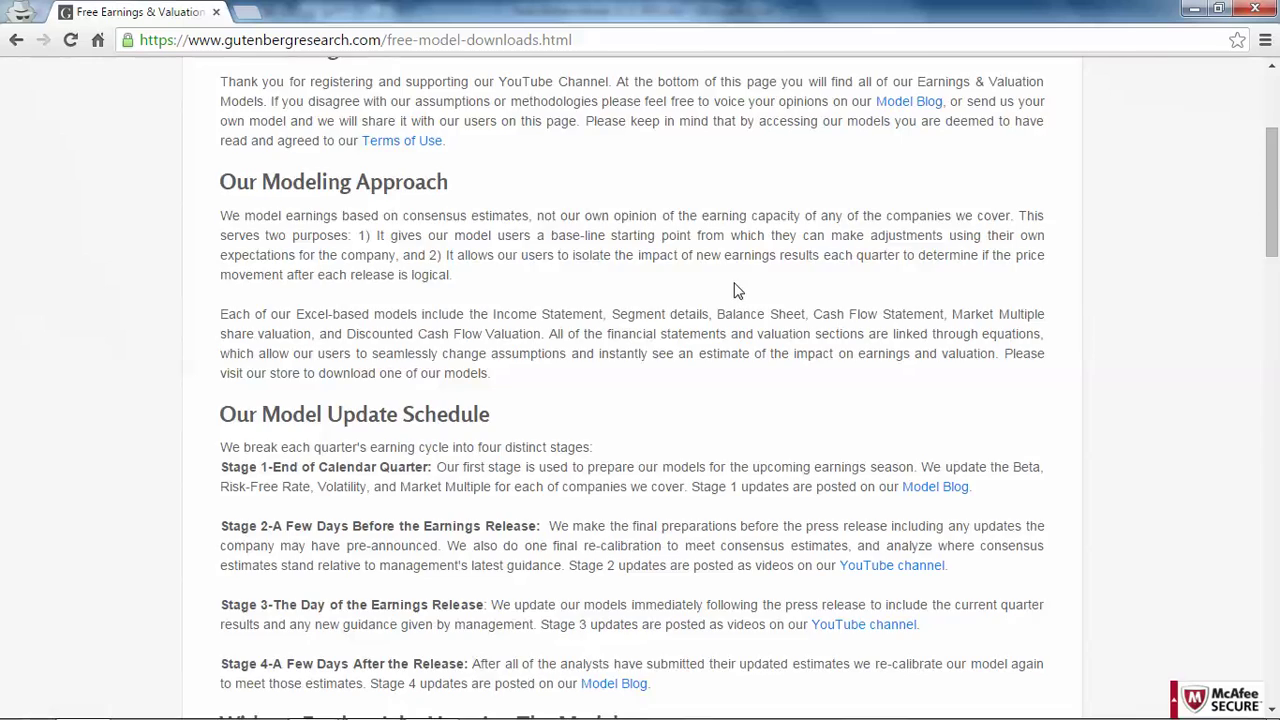
scroll(735, 290, down, 6)
scroll(730, 340, down, 6)
scroll(588, 470, down, 1)
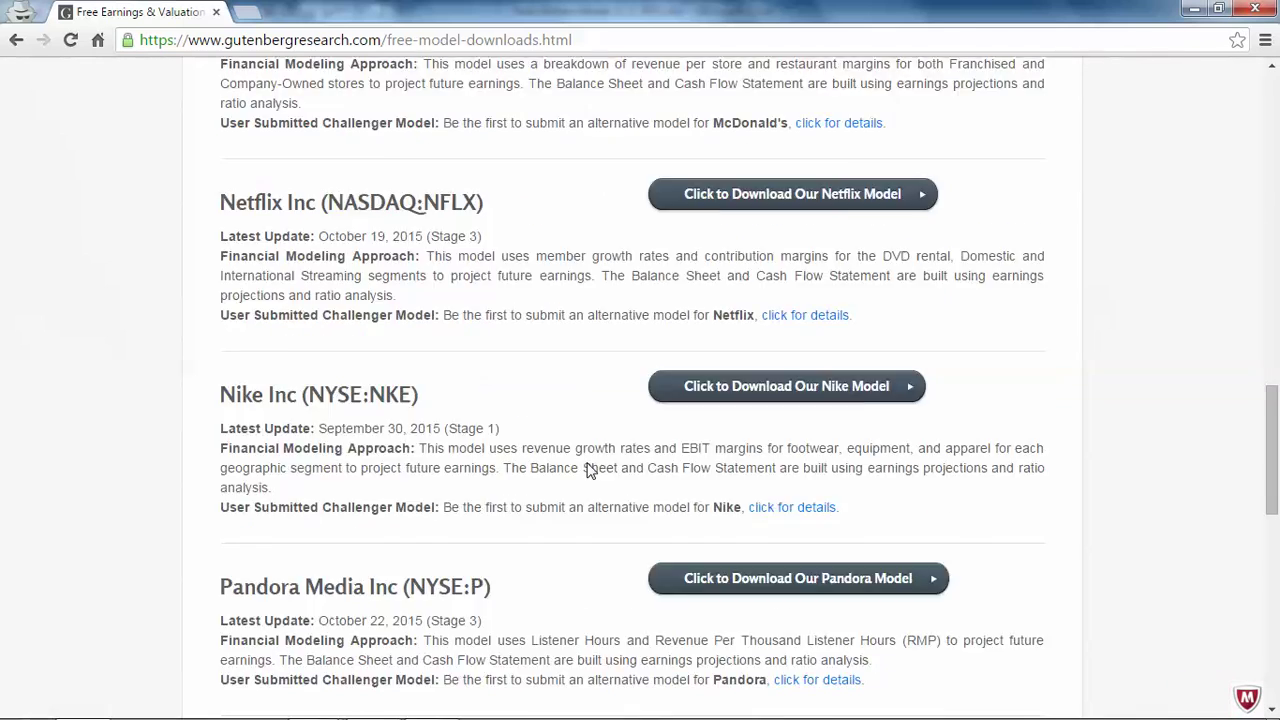
scroll(588, 470, down, 1)
scroll(586, 471, down, 2)
scroll(608, 480, down, 1)
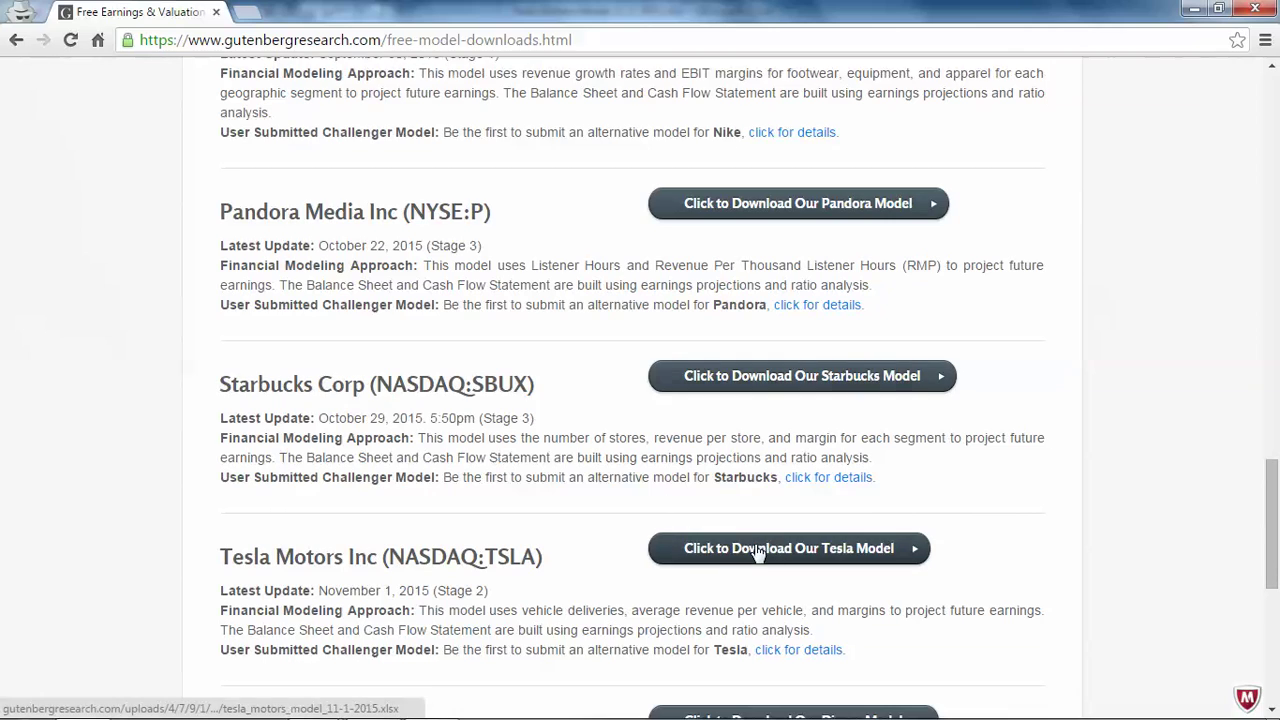
click(1192, 12)
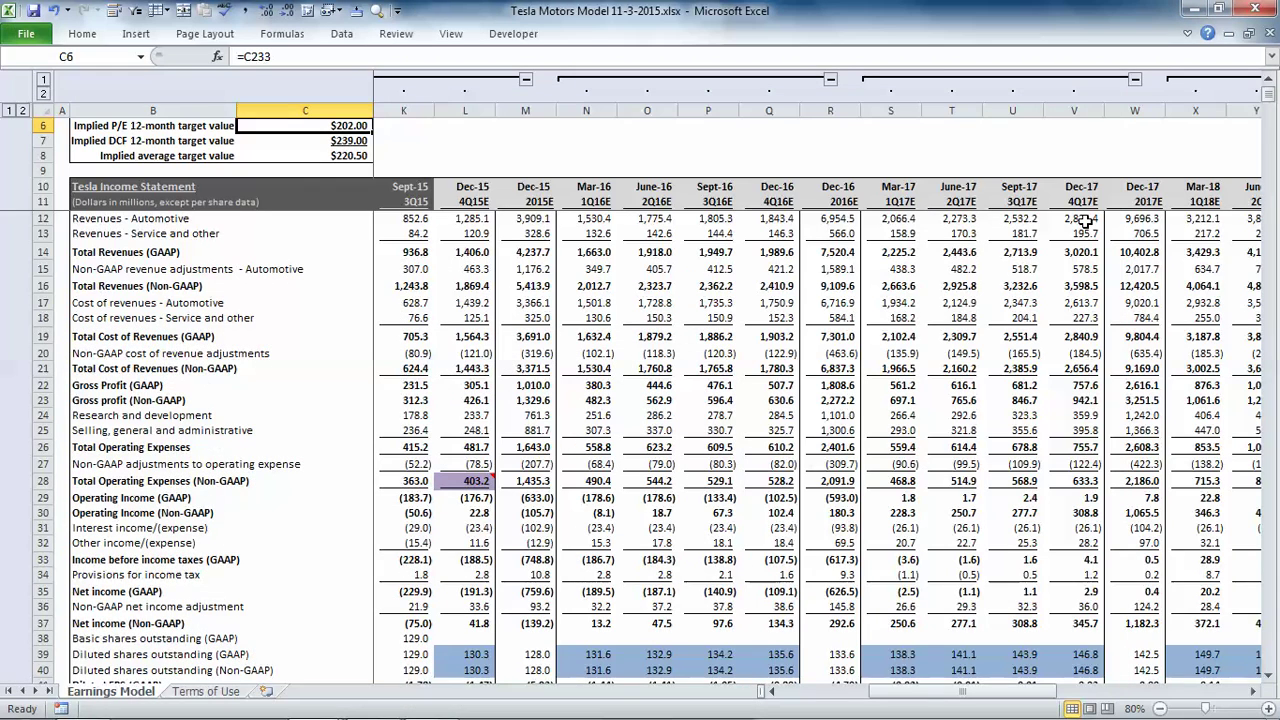